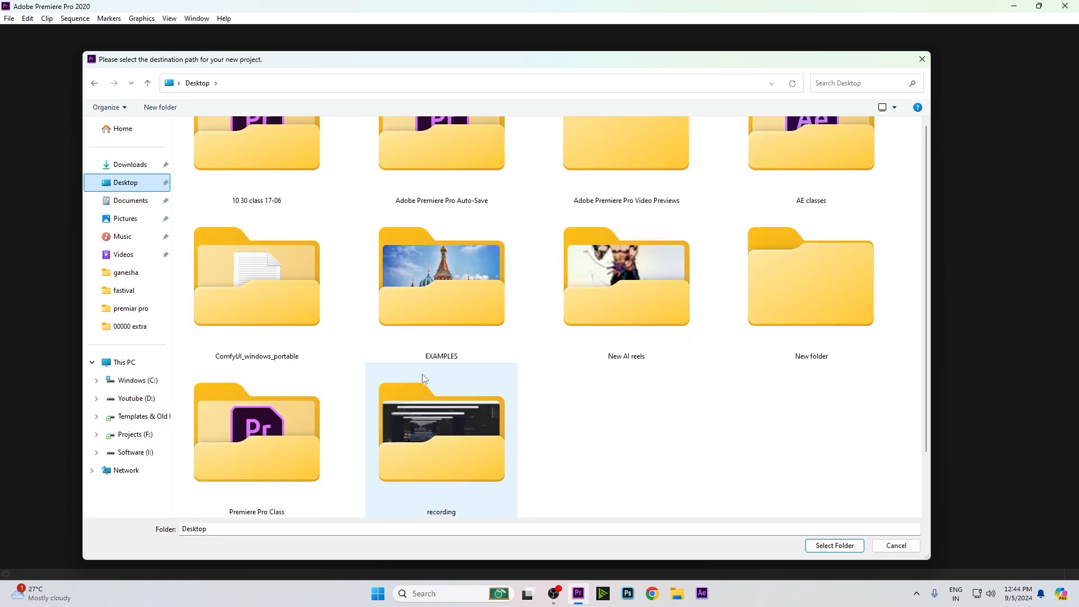
pyautogui.click(286, 428)
pyautogui.doubleClick(286, 430)
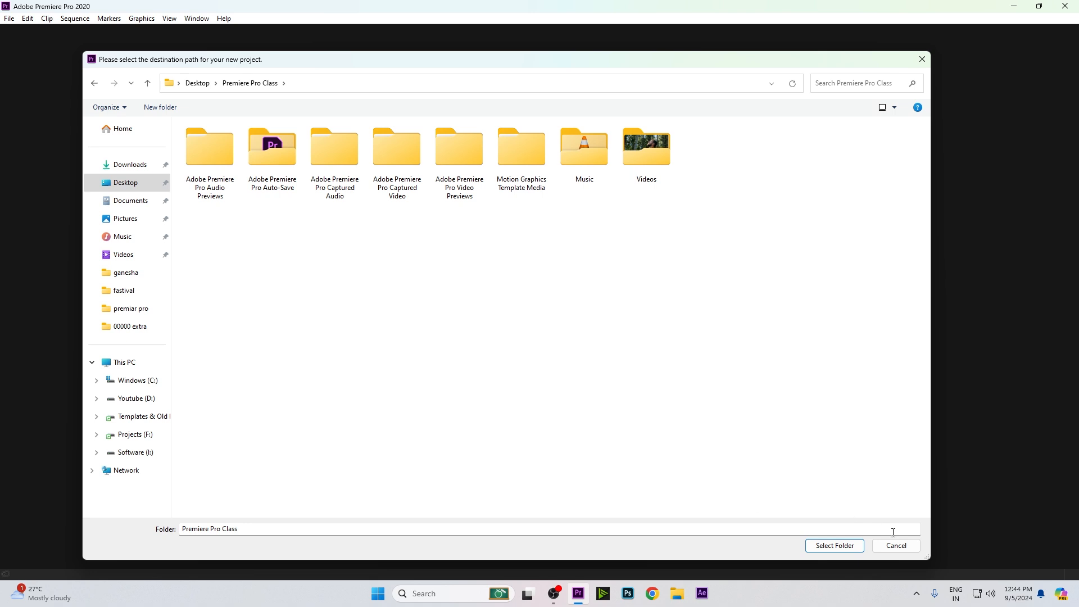
pyautogui.click(854, 547)
pyautogui.moveTo(420, 149); pyautogui.dragTo(341, 148)
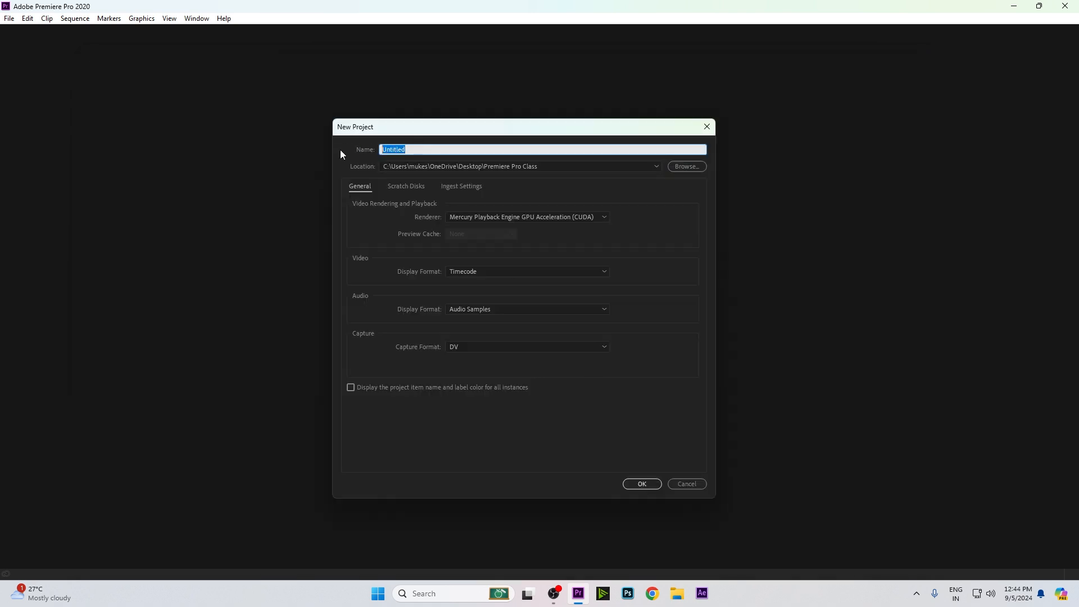
pyautogui.write('day 3')
pyautogui.click(647, 487)
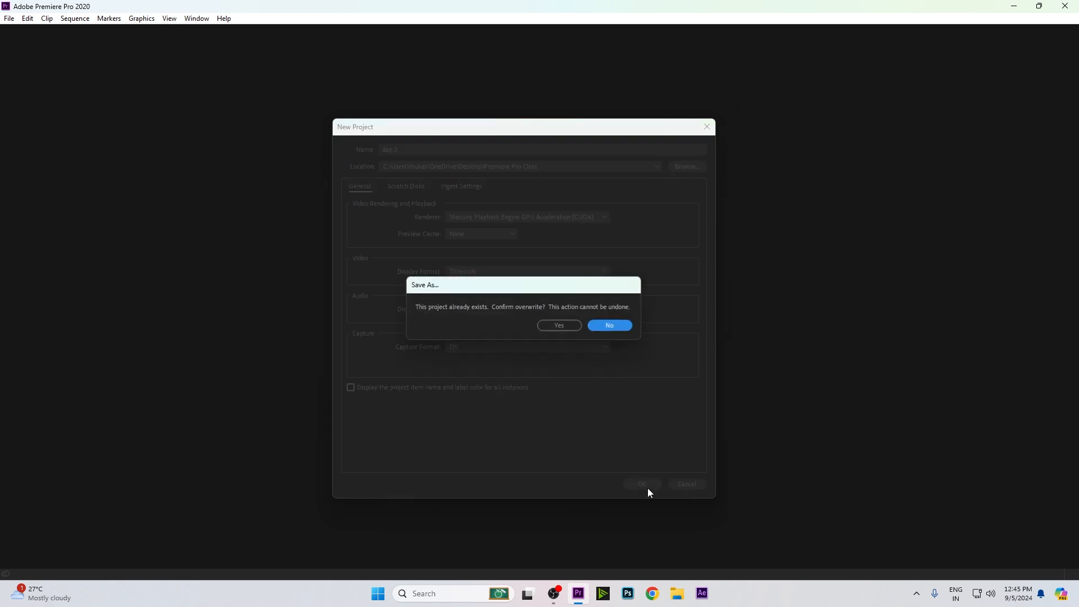
pyautogui.click(609, 326)
pyautogui.click(450, 149)
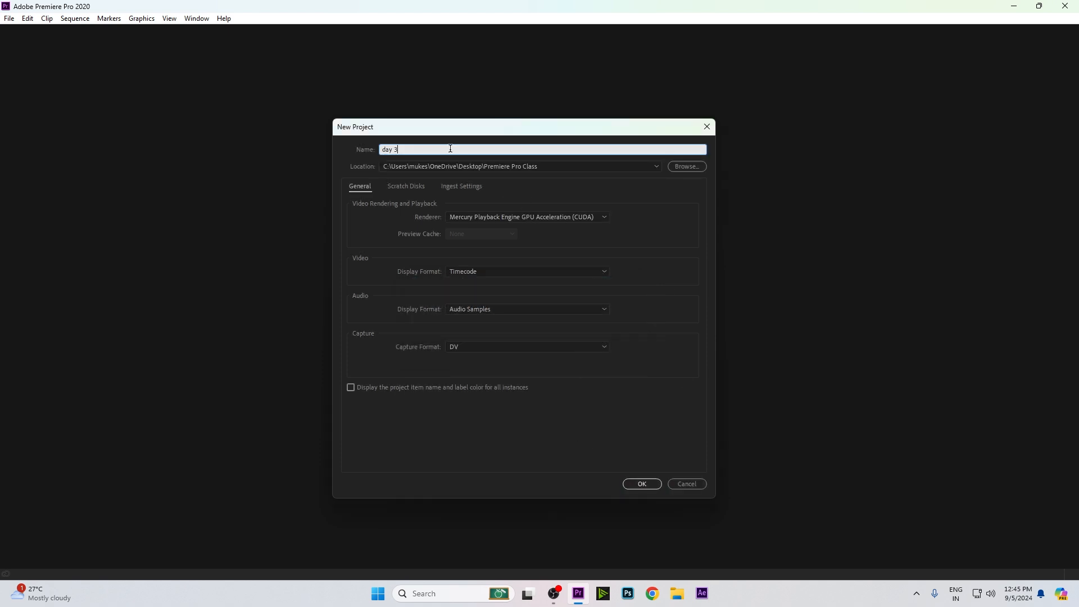
pyautogui.click(682, 482)
pyautogui.click(9, 19)
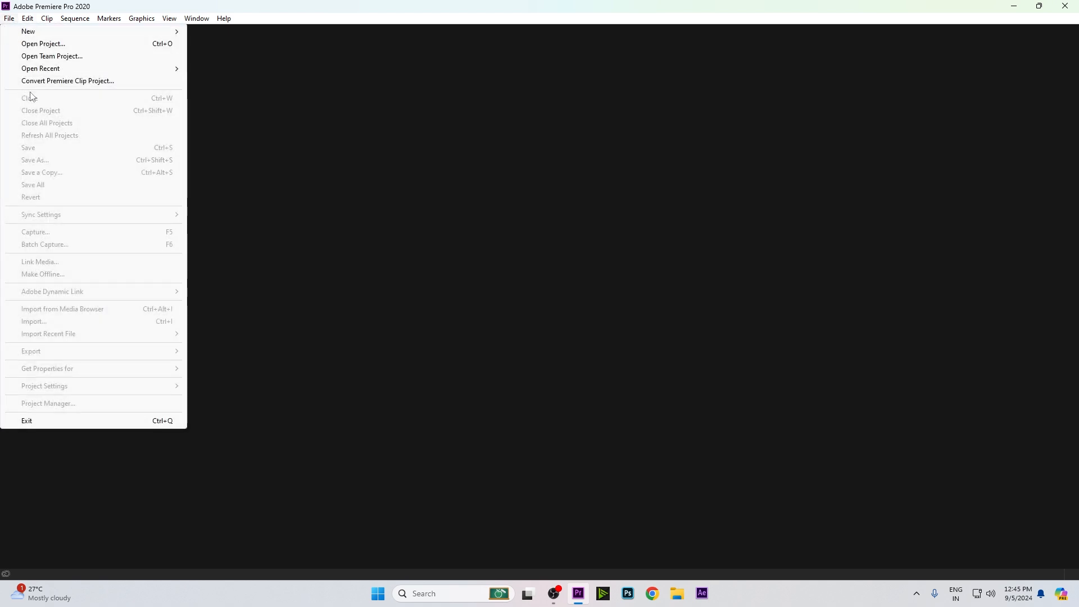
pyautogui.click(554, 593)
pyautogui.click(794, 383)
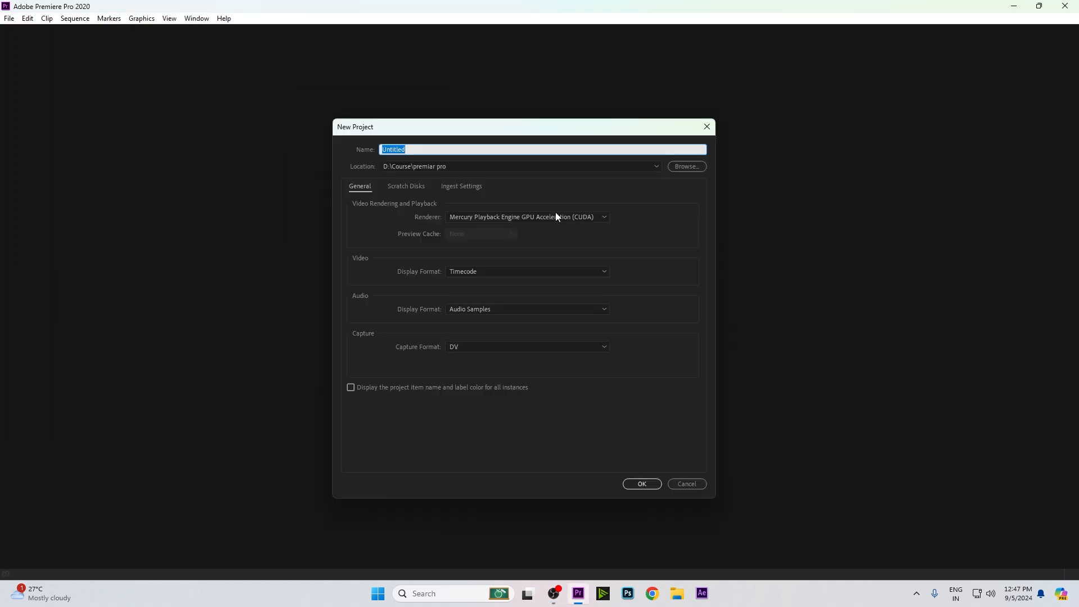
# Step: Create the new project as "day 3" in the D:\Course\premiar pro folder
pyautogui.click(681, 165)
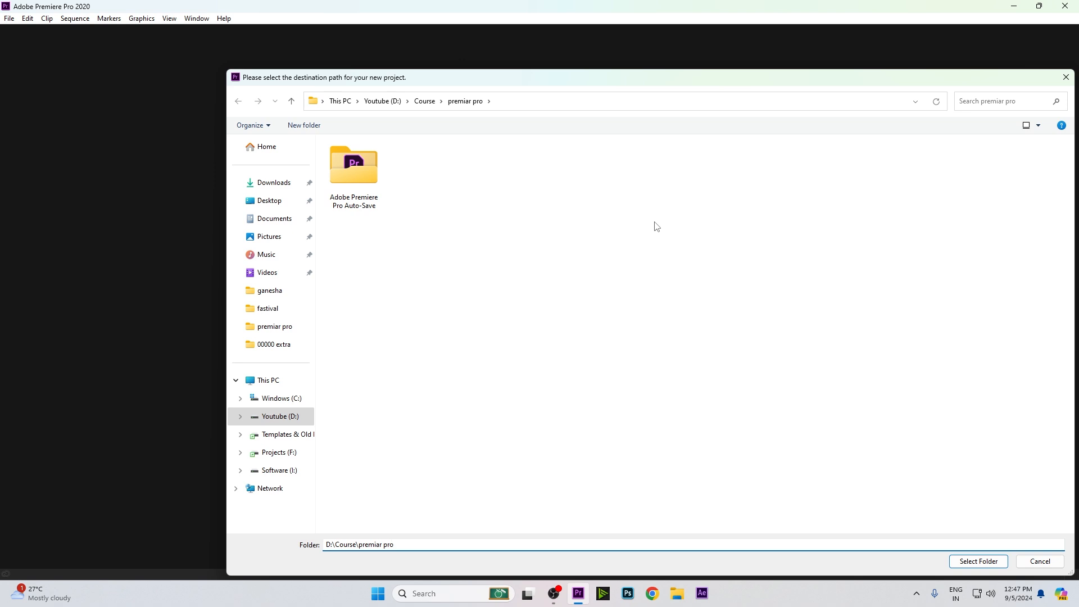
pyautogui.click(964, 562)
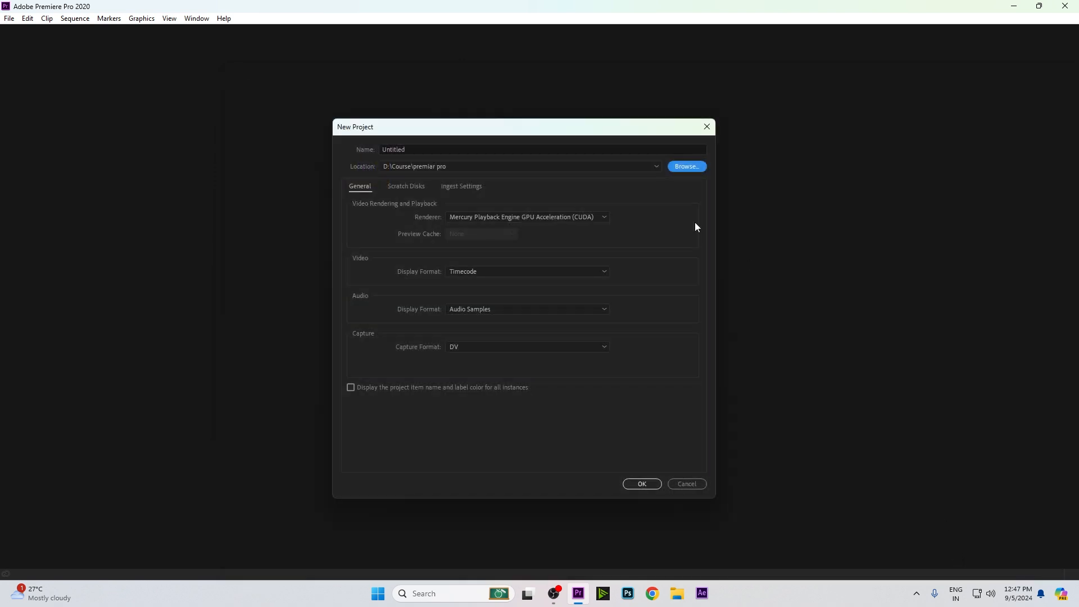
pyautogui.click(481, 151)
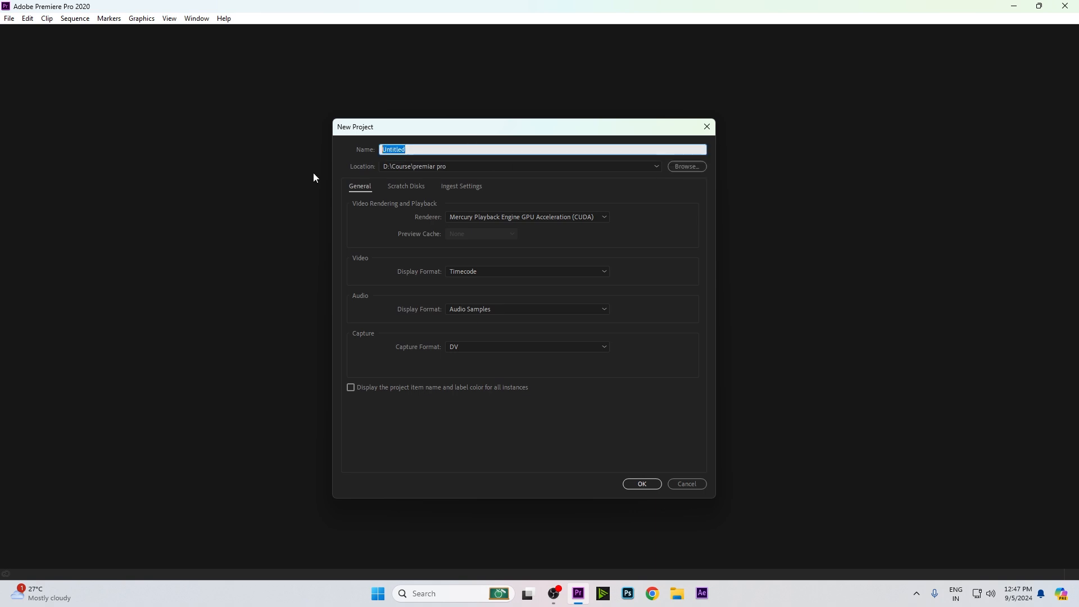
pyautogui.write('day 3')
pyautogui.click(640, 483)
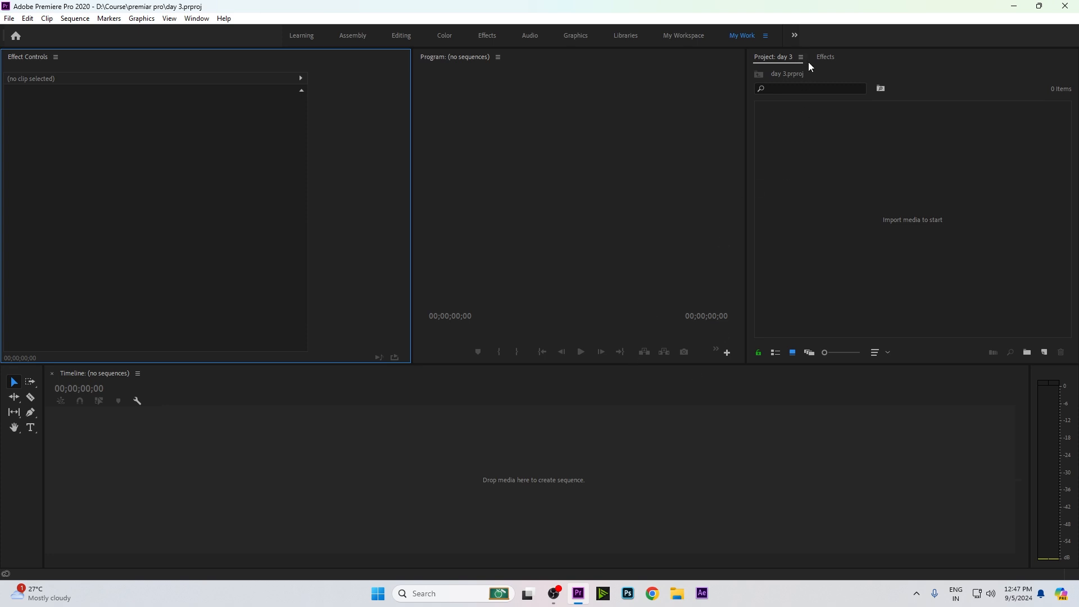
# Step: Dock the Project panel beside Effect Controls and save the changes to the My Work workspace
pyautogui.moveTo(775, 61); pyautogui.dragTo(159, 234)
pyautogui.click(765, 35)
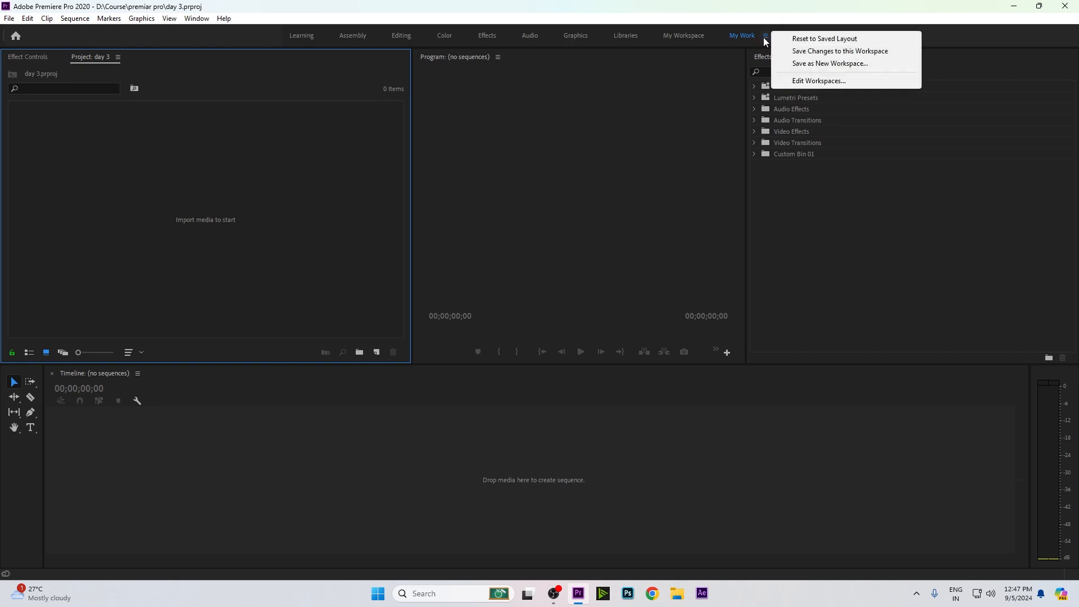
pyautogui.click(795, 52)
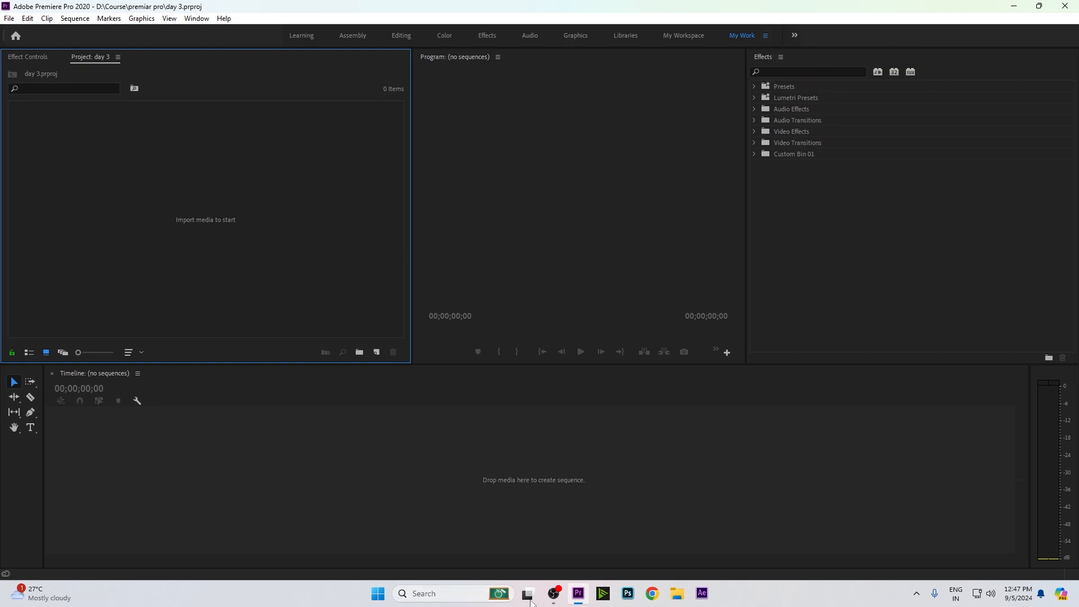
# Step: Switch to File Explorer and open the Andaman Nikobar folder under Desktop > Premiere Pro Class > Videos
pyautogui.click(677, 593)
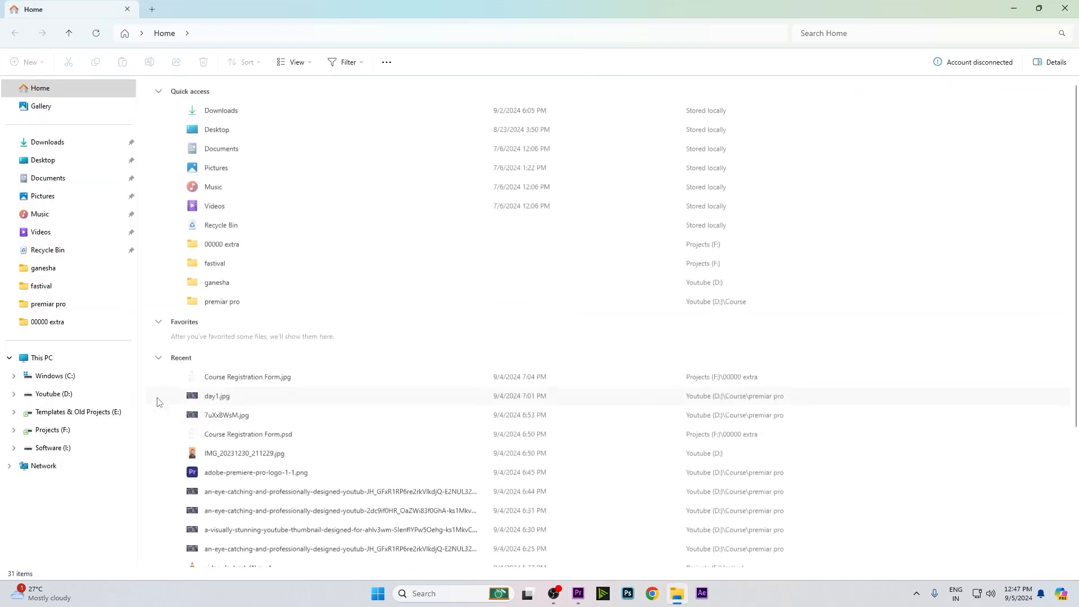
pyautogui.click(56, 163)
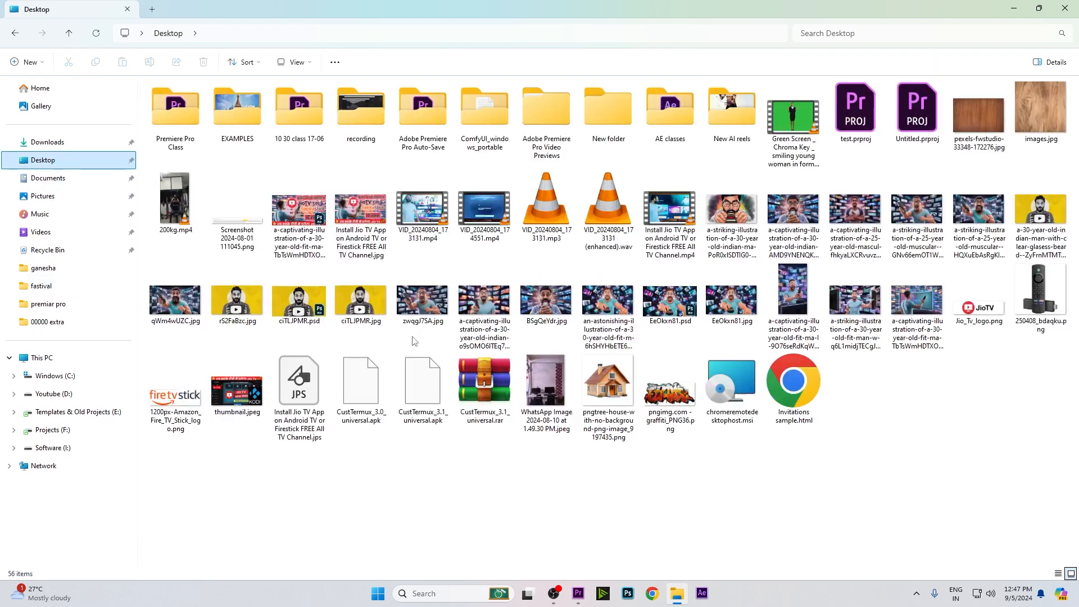
pyautogui.doubleClick(173, 112)
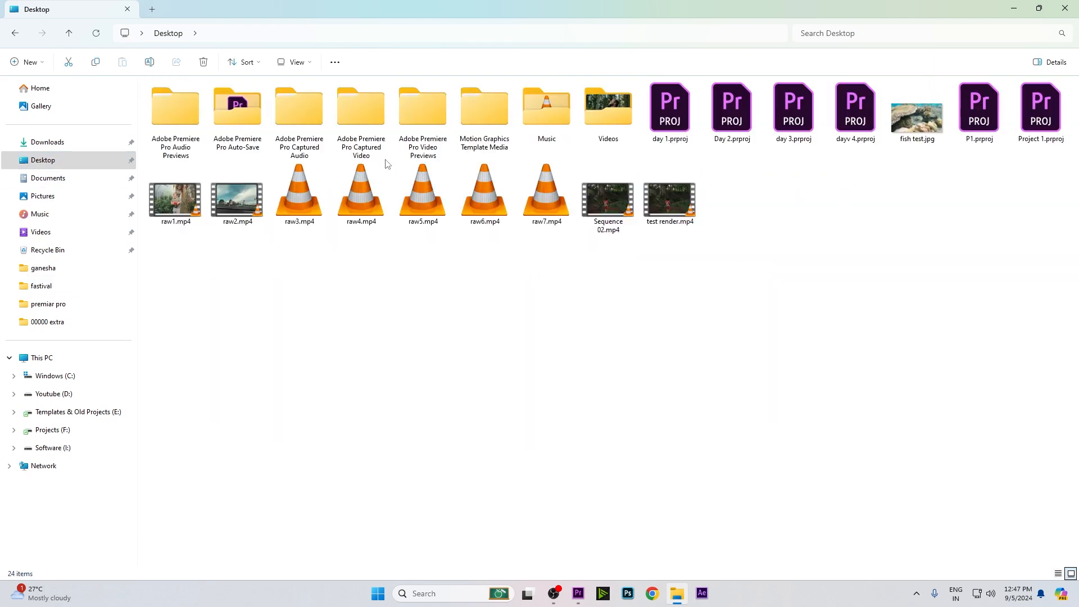
pyautogui.doubleClick(608, 109)
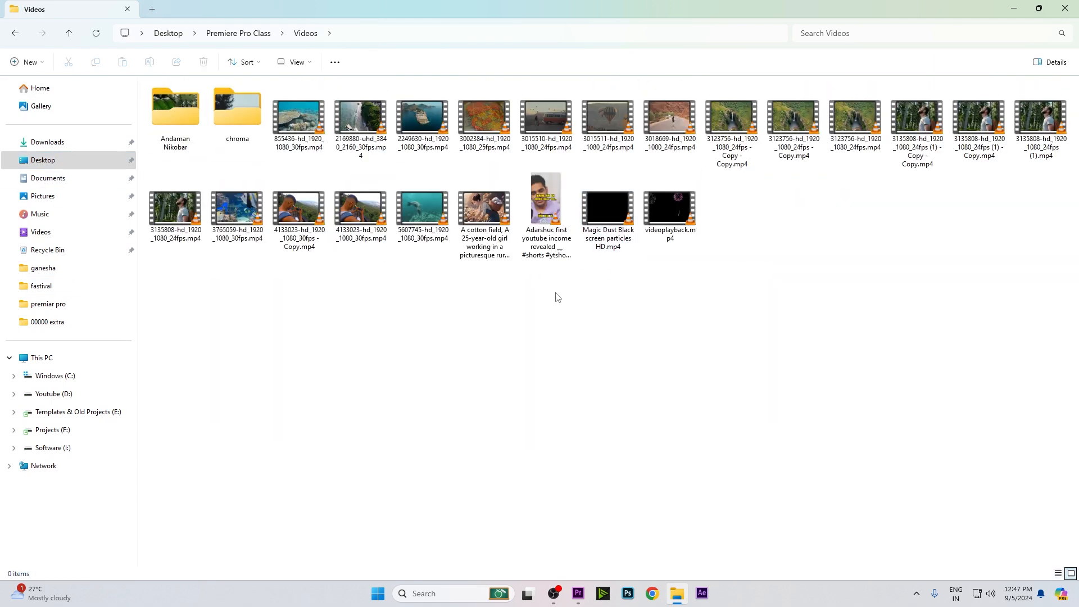
pyautogui.doubleClick(175, 112)
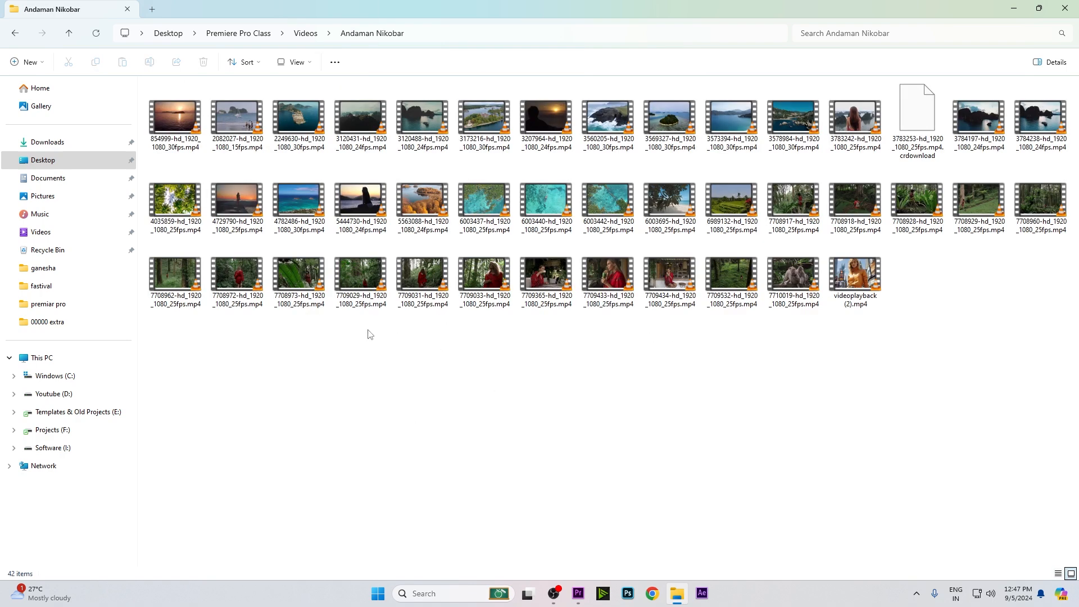
# Step: Import the six consecutive clips from 7708973 to 7709433 into the day 3 project in Premiere Pro
pyautogui.moveTo(368, 332); pyautogui.dragTo(478, 288)
pyautogui.moveTo(272, 332); pyautogui.dragTo(624, 248)
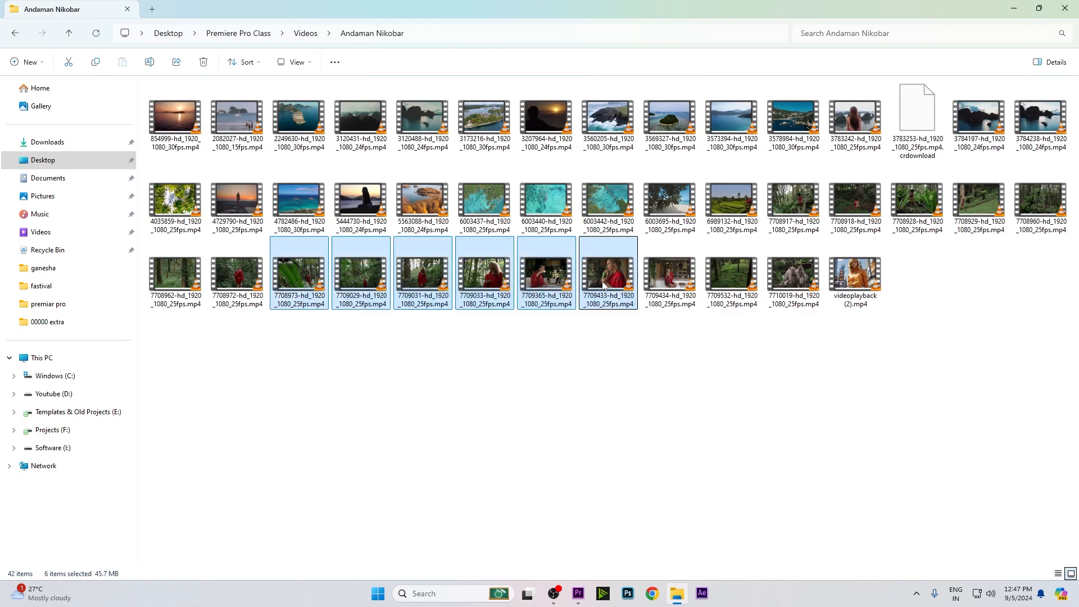
pyautogui.moveTo(606, 286); pyautogui.dragTo(143, 227)
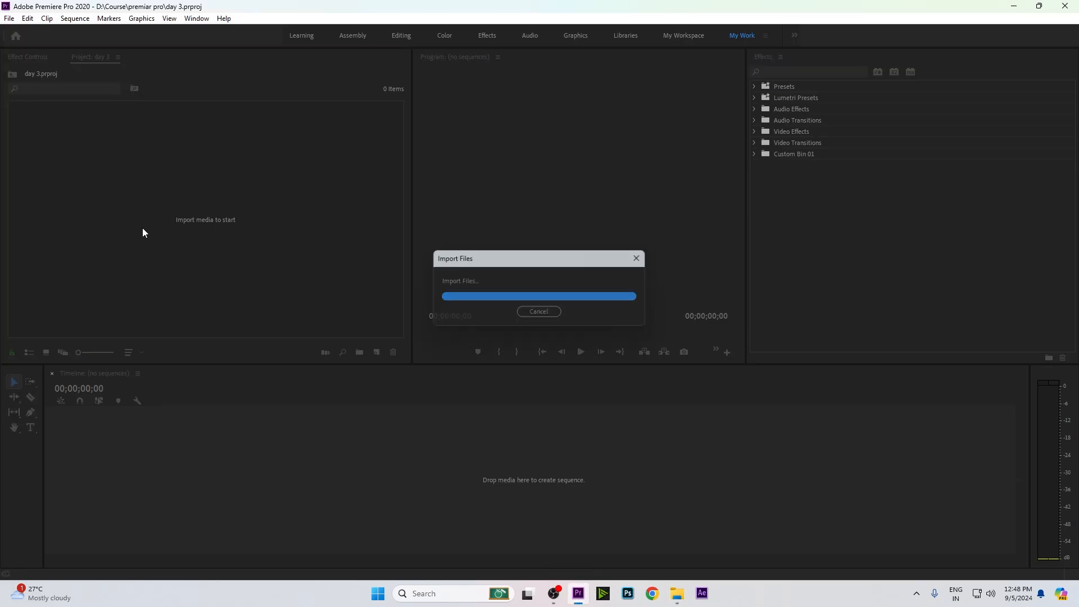
pyautogui.click(286, 242)
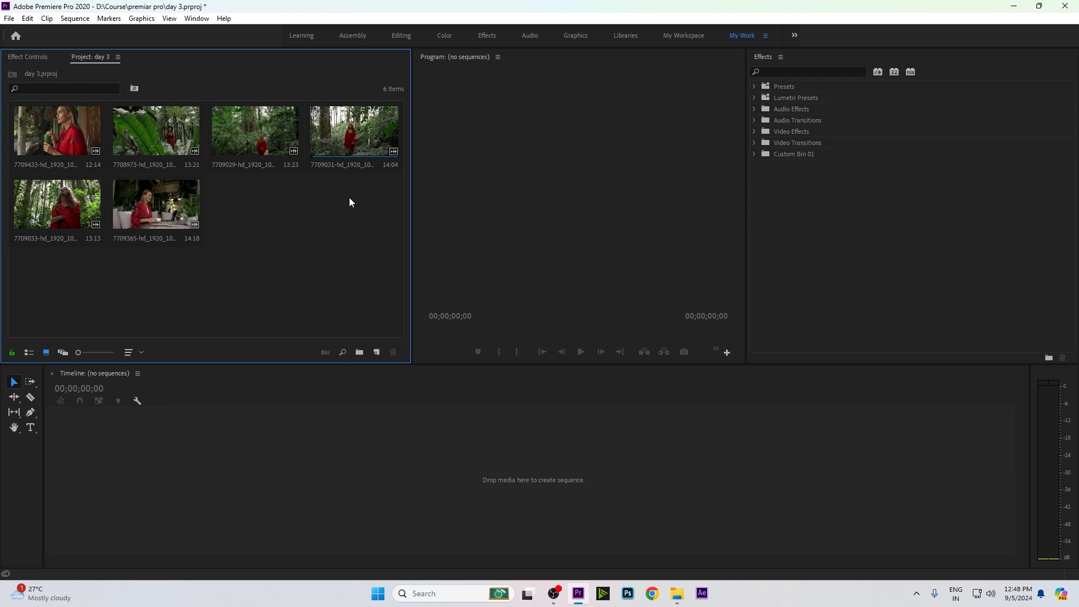
pyautogui.click(173, 199)
pyautogui.click(177, 119)
pyautogui.click(46, 150)
pyautogui.click(54, 199)
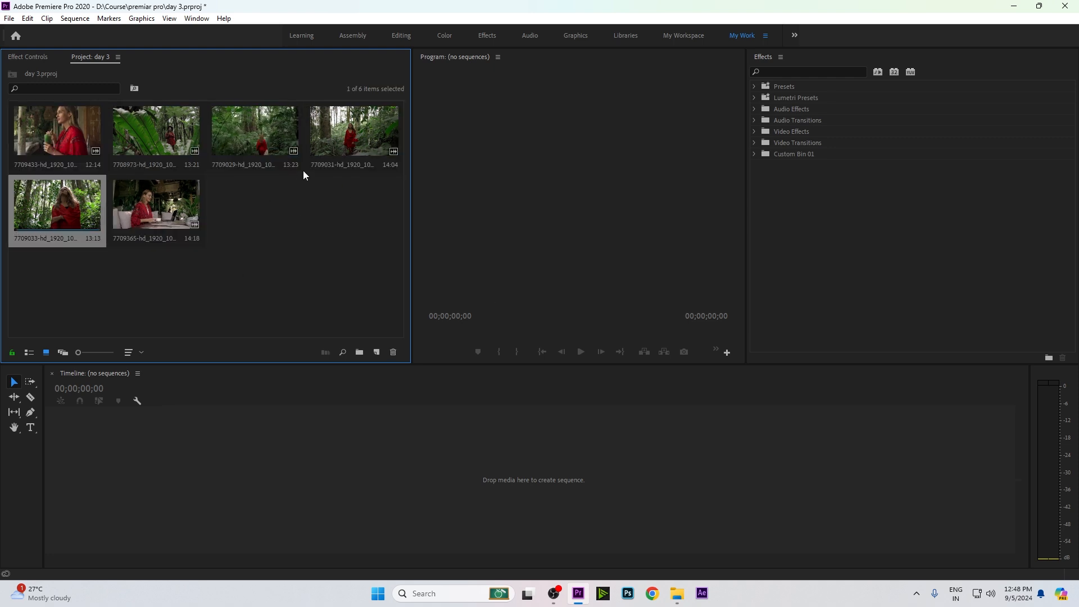
pyautogui.moveTo(320, 223); pyautogui.dragTo(240, 231)
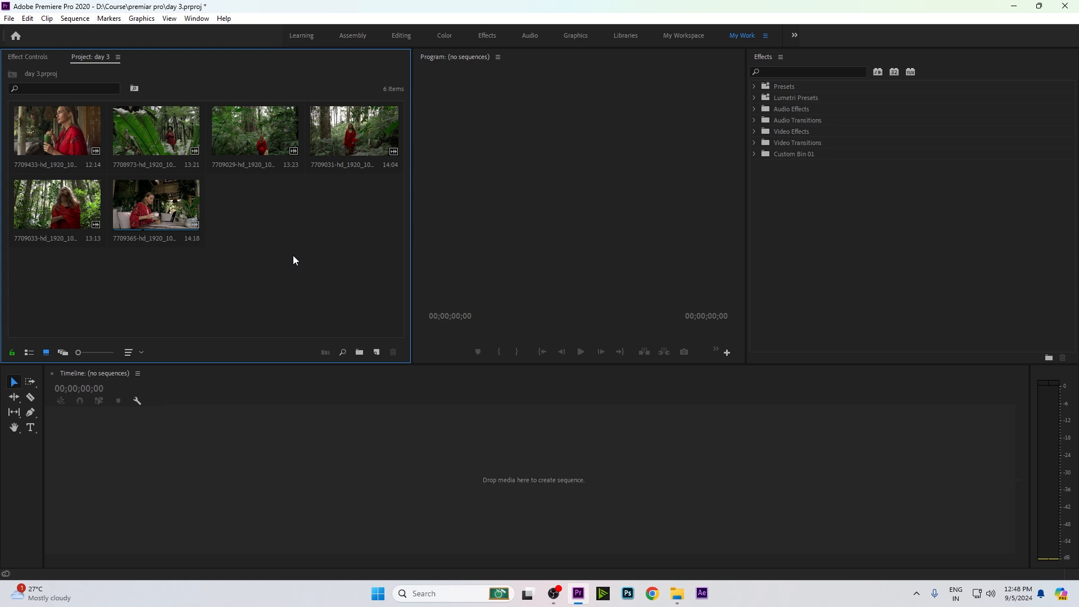
# Step: Delete the 7708973 clip, the one with the large fern leaf, from the project
pyautogui.click(139, 140)
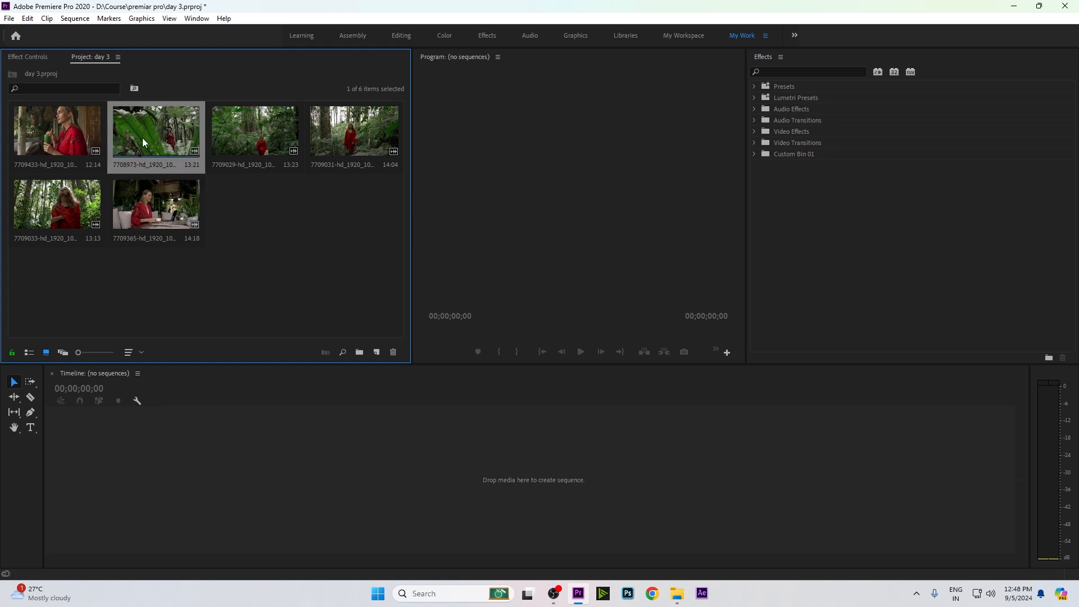
pyautogui.press('Delete')
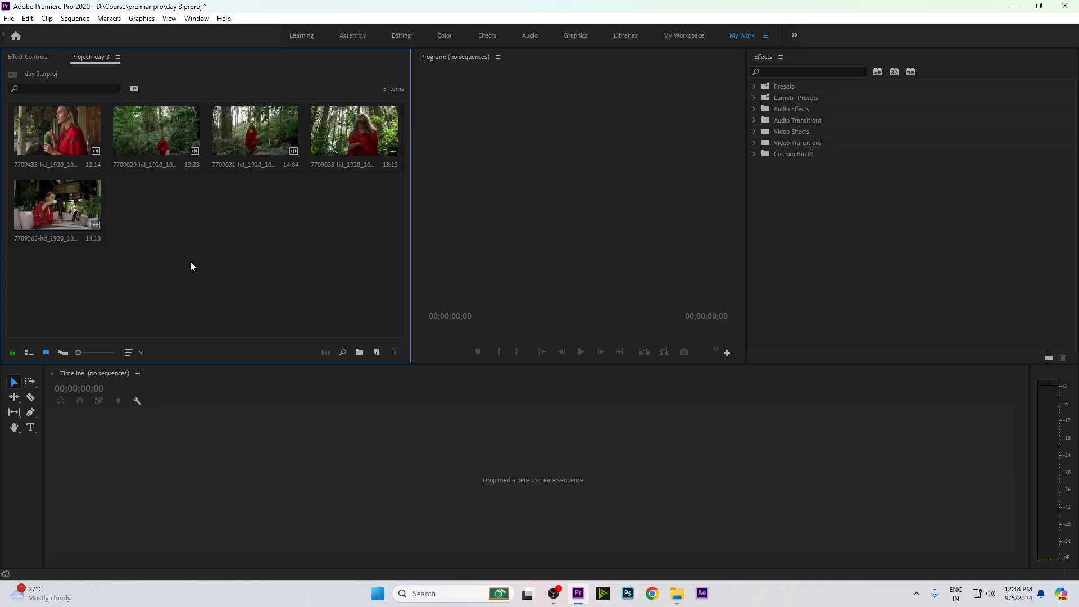
# Step: Open the 7709033 clip in the Source monitor for a look, and close that monitor's panel
pyautogui.doubleClick(381, 146)
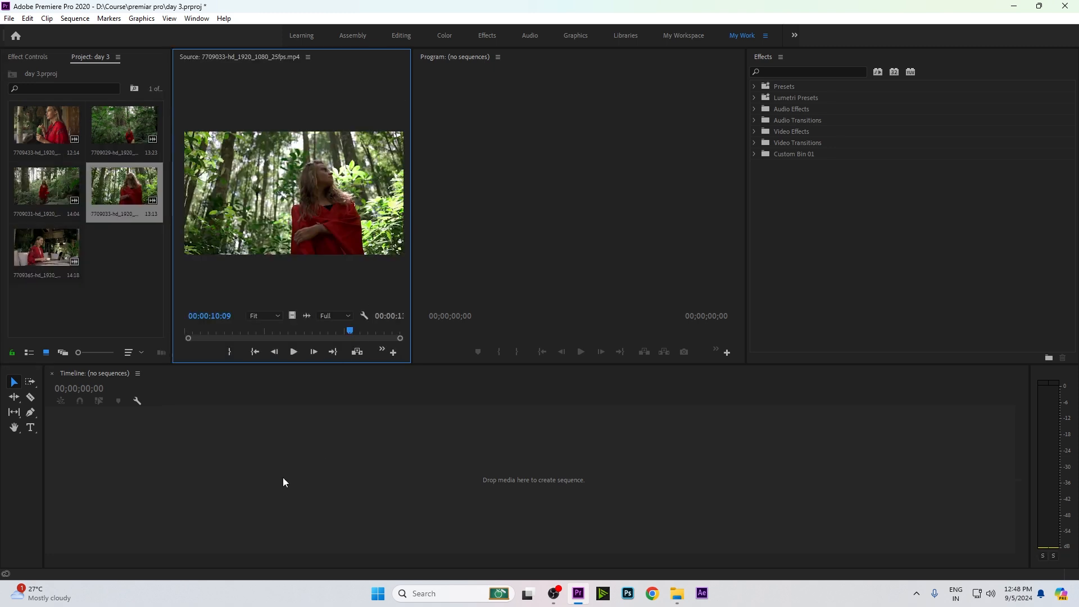
pyautogui.click(307, 58)
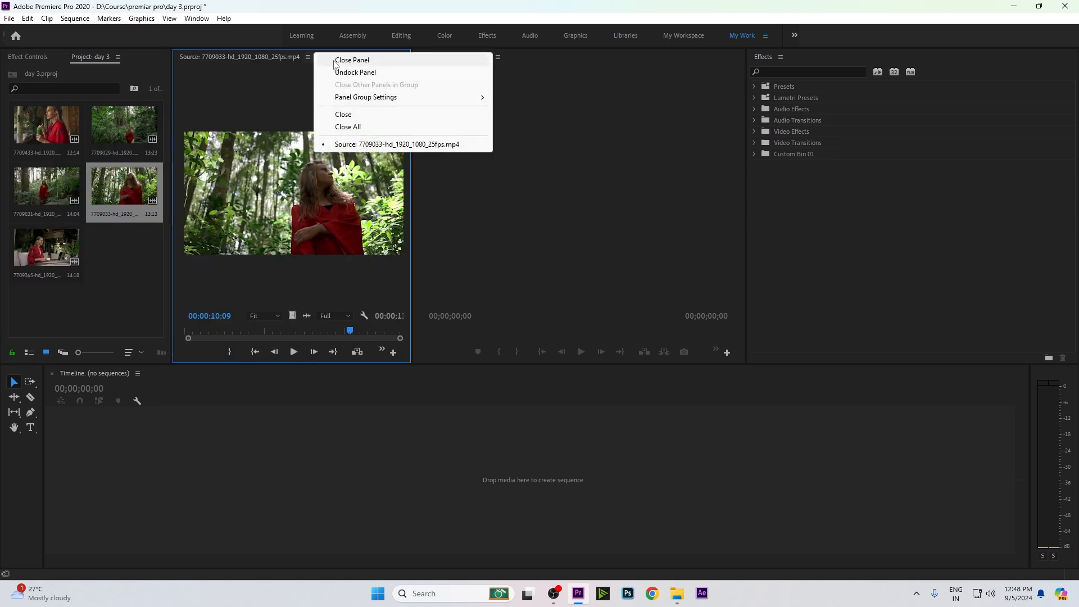
pyautogui.click(335, 60)
# Step: Create a sequence from the 7709033 clip by placing it on the empty timeline
pyautogui.moveTo(116, 185); pyautogui.dragTo(335, 436)
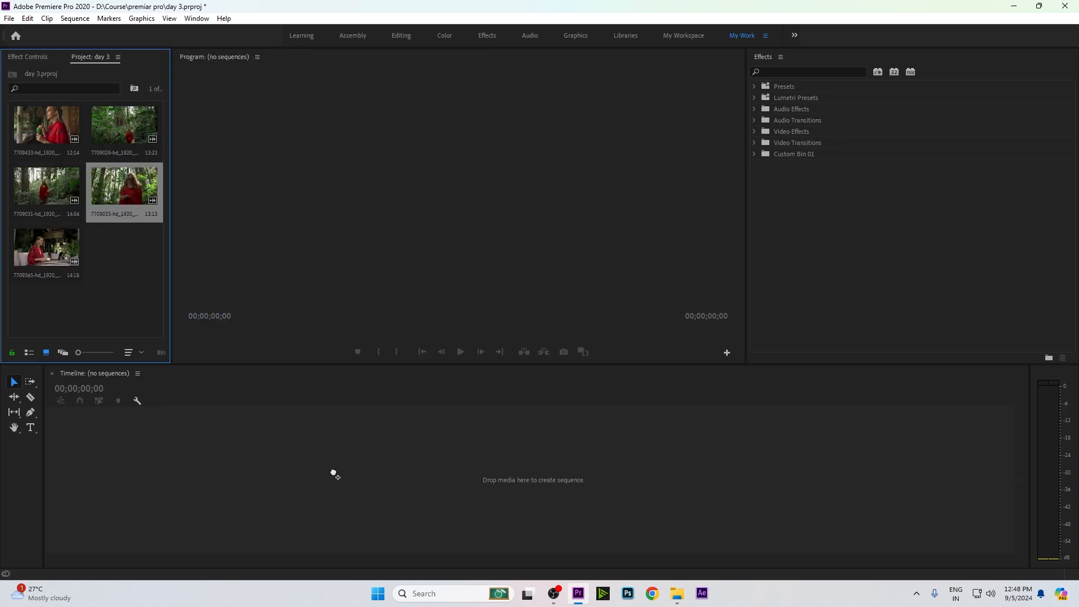
pyautogui.moveTo(334, 475); pyautogui.dragTo(335, 475)
pyautogui.click(241, 399)
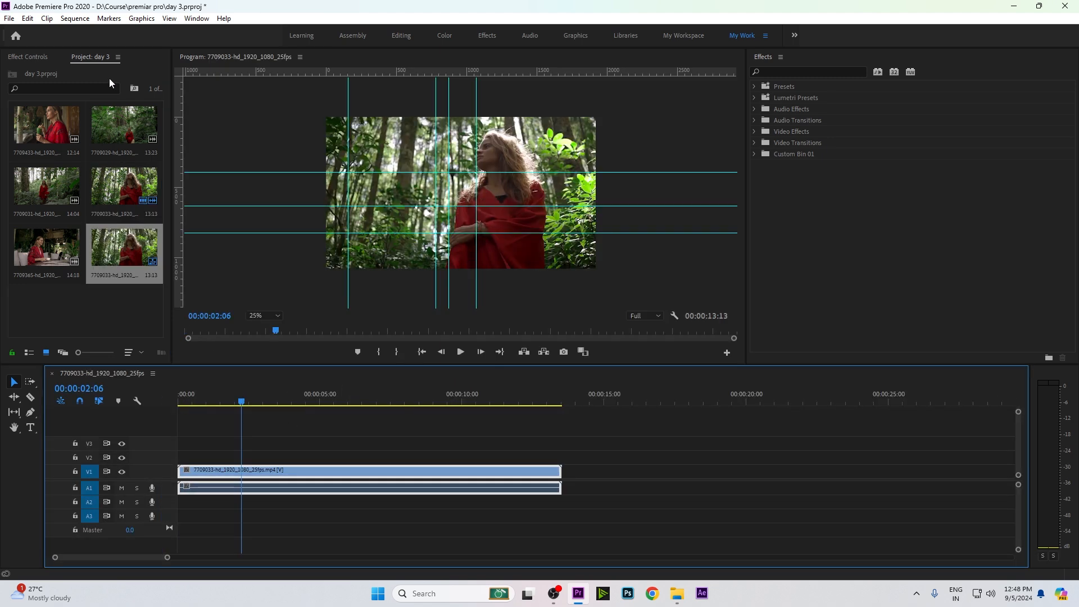
# Step: Show the sequence clip's Effect Controls, enlarge that panel and the upper panel area, and return the playhead to the sequence start
pyautogui.click(32, 56)
pyautogui.moveTo(171, 141); pyautogui.dragTo(246, 140)
pyautogui.moveTo(333, 373); pyautogui.dragTo(336, 403)
pyautogui.click(285, 470)
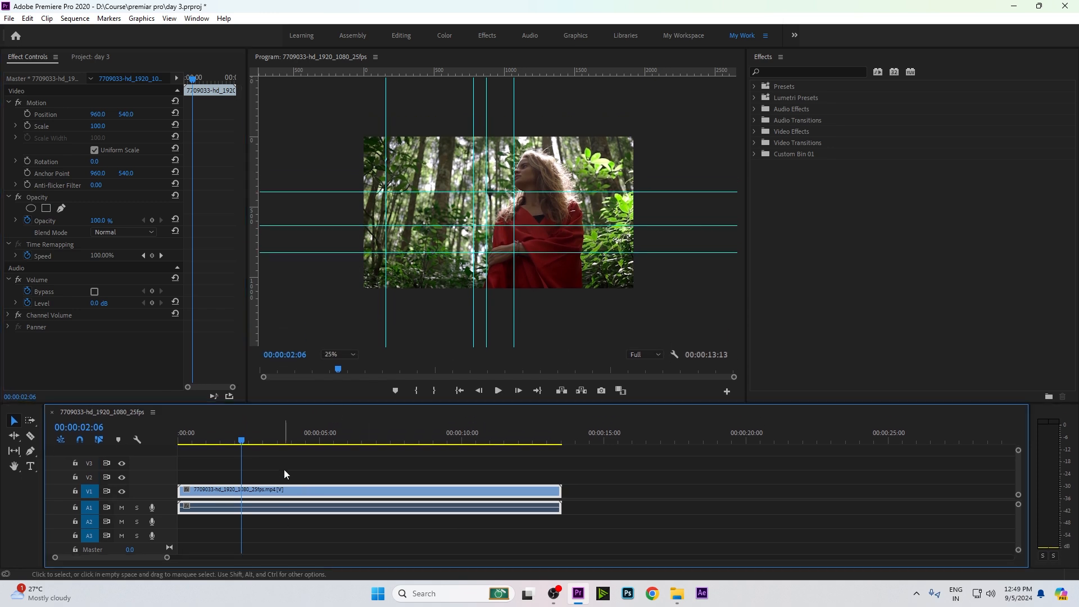
pyautogui.press('Home')
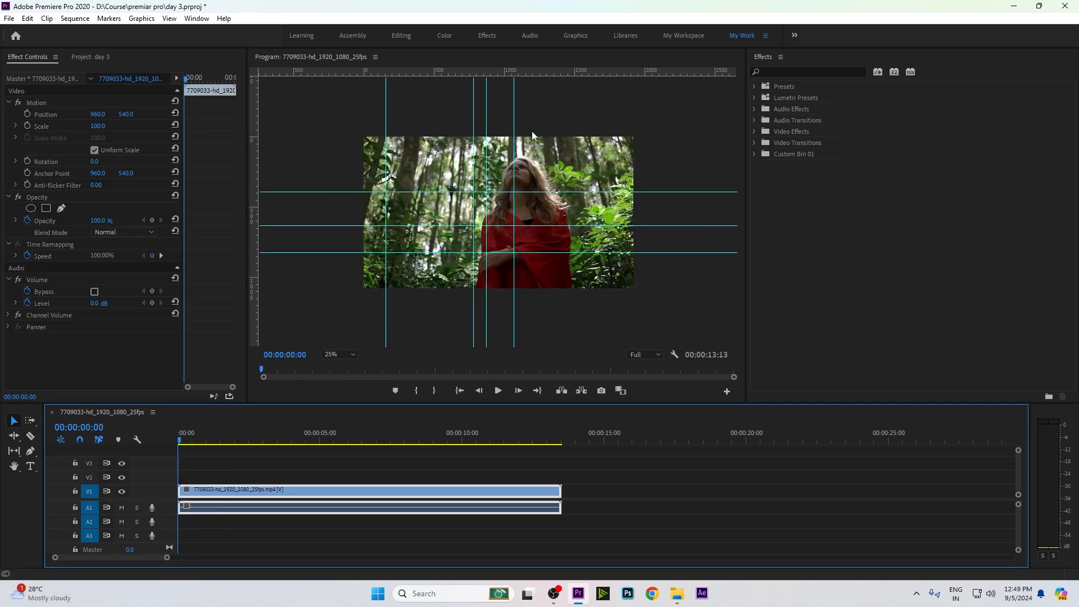
pyautogui.hotkey('ctrl', 'r')
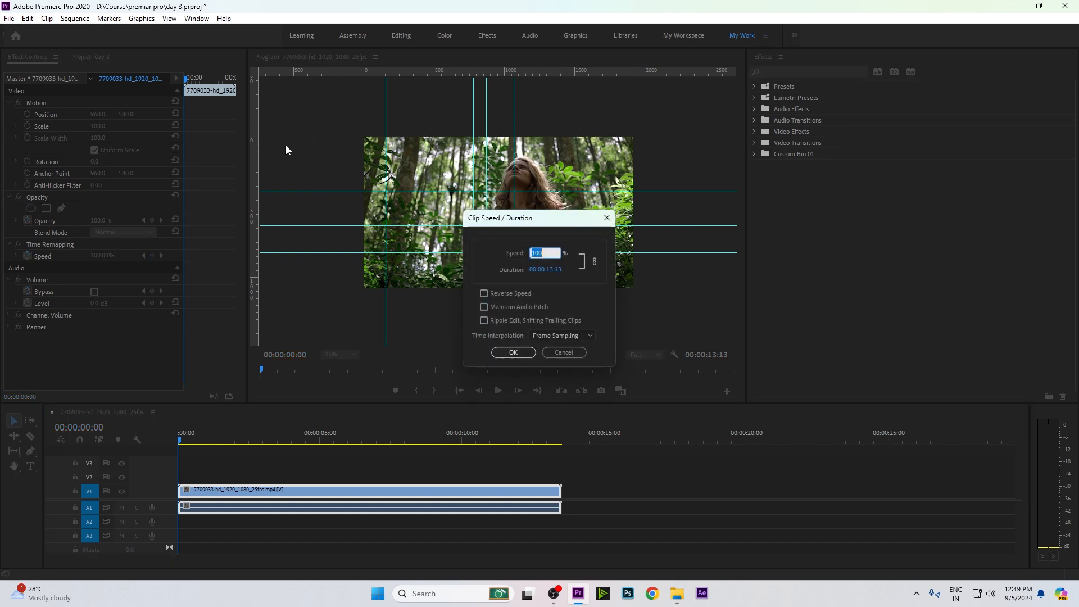
pyautogui.click(564, 352)
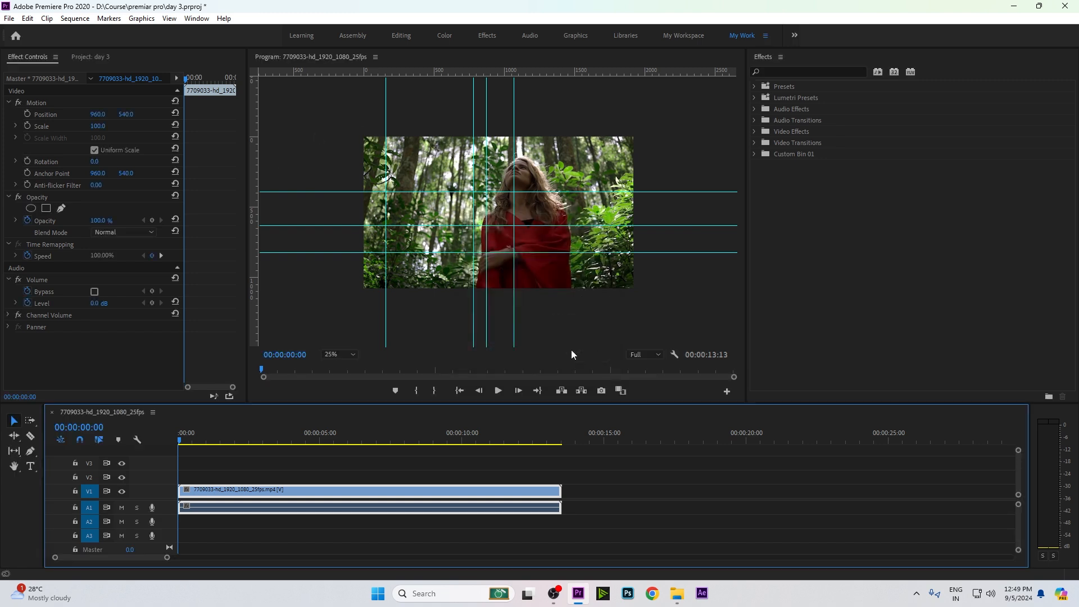
pyautogui.hotkey('ctrl', 'r')
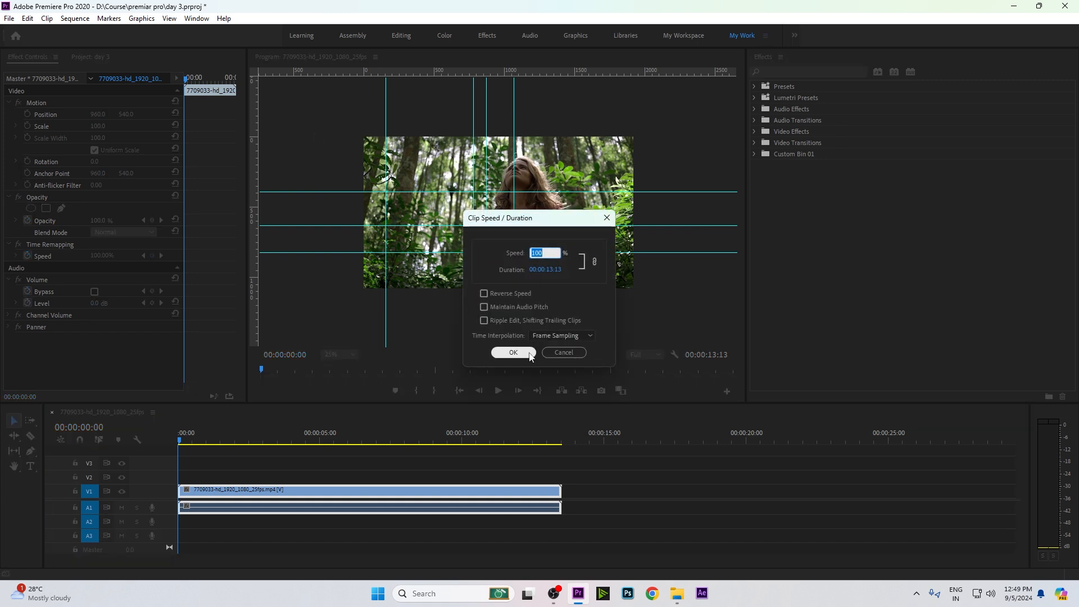
pyautogui.click(561, 353)
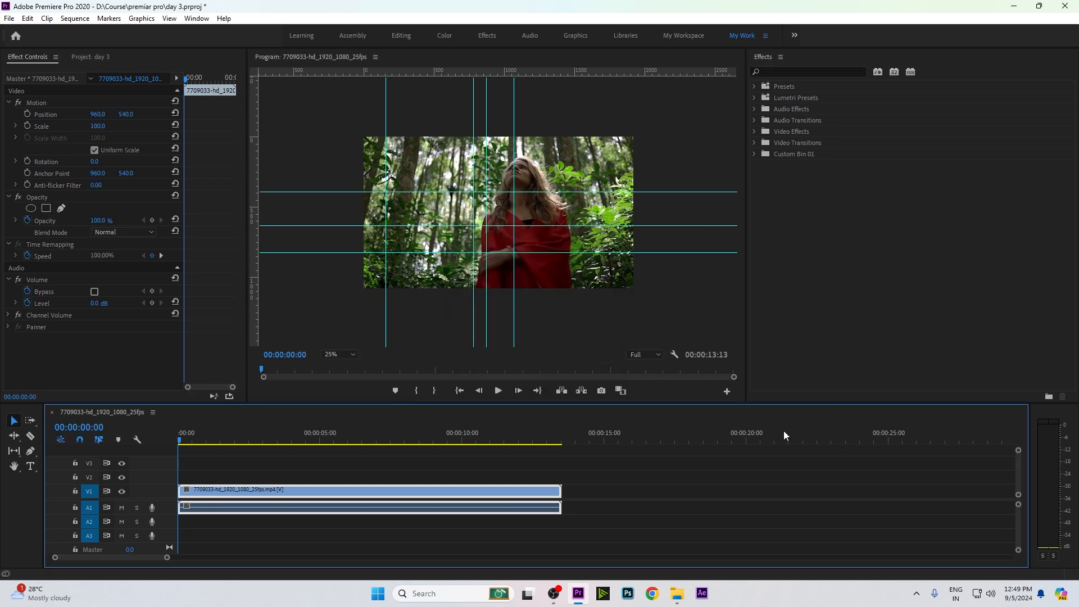
# Step: Hide both the rulers and the guides in the Program monitor
pyautogui.click(675, 354)
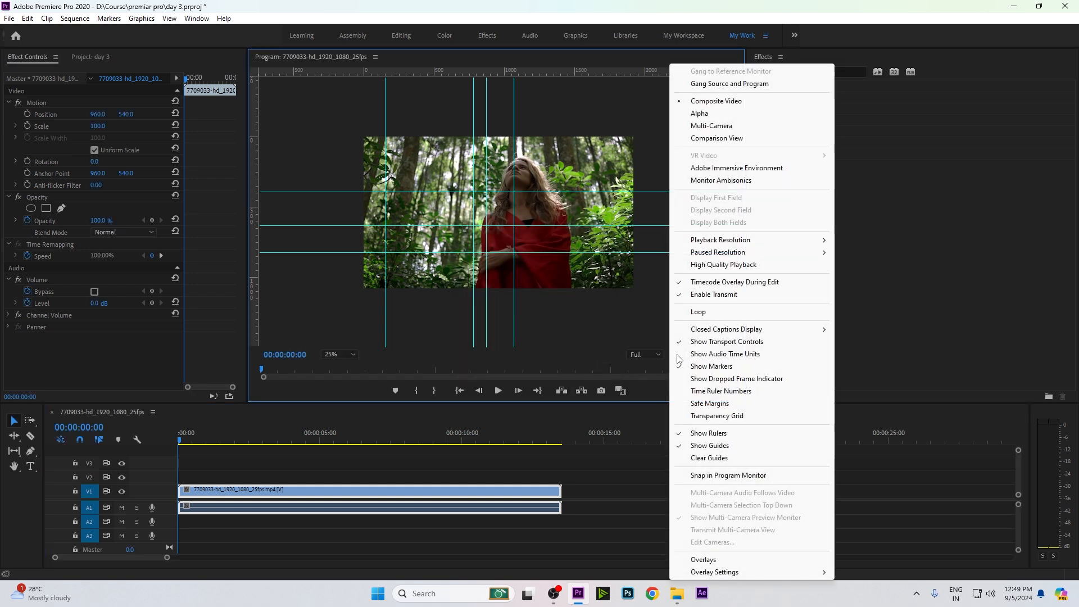
pyautogui.click(613, 330)
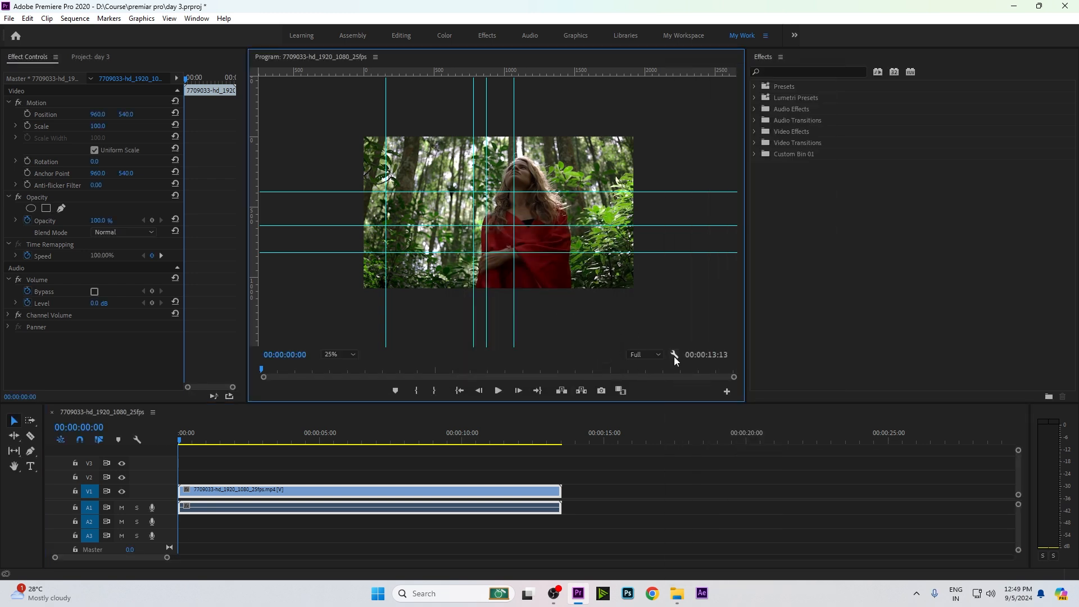
pyautogui.click(673, 356)
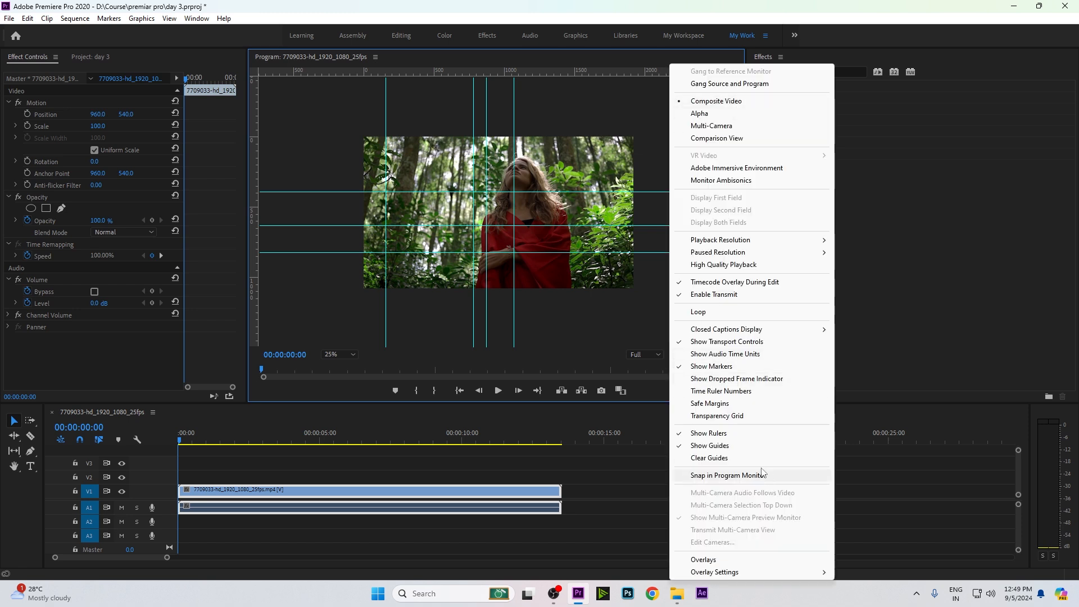
pyautogui.click(703, 434)
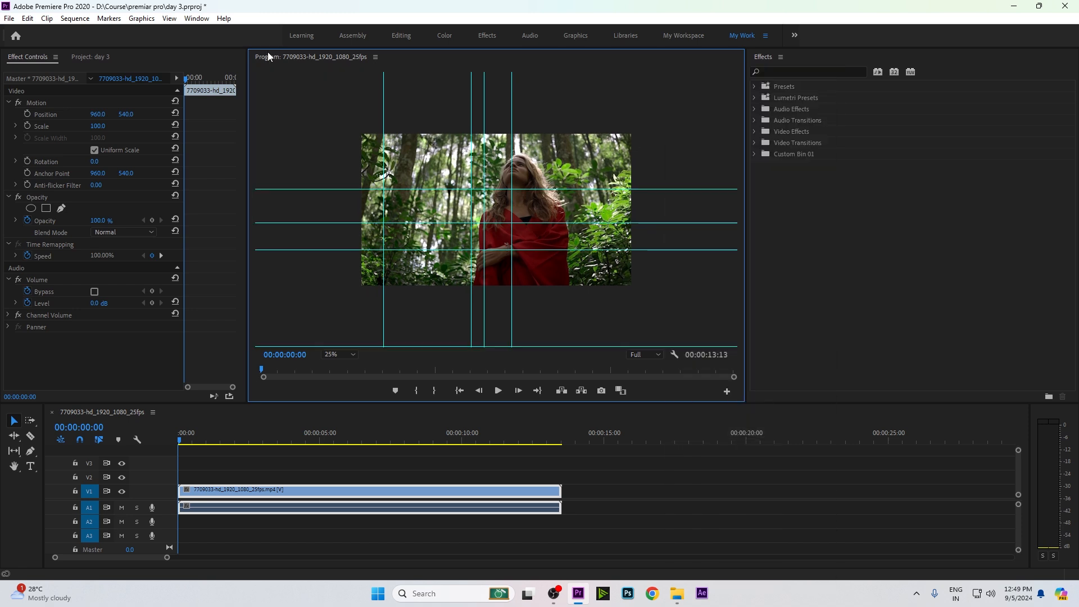
pyautogui.click(674, 355)
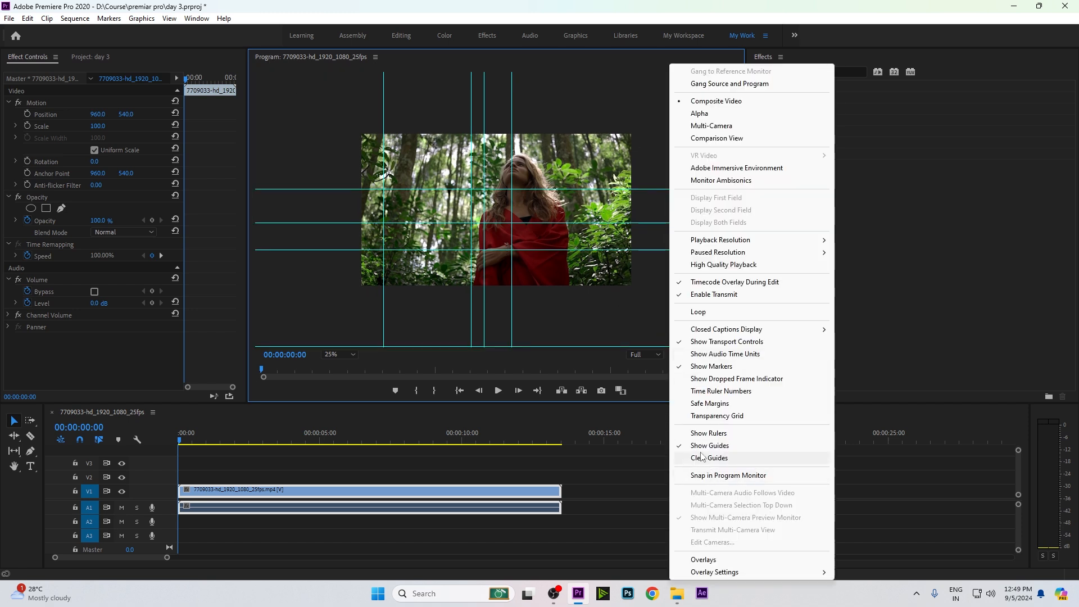
pyautogui.click(702, 447)
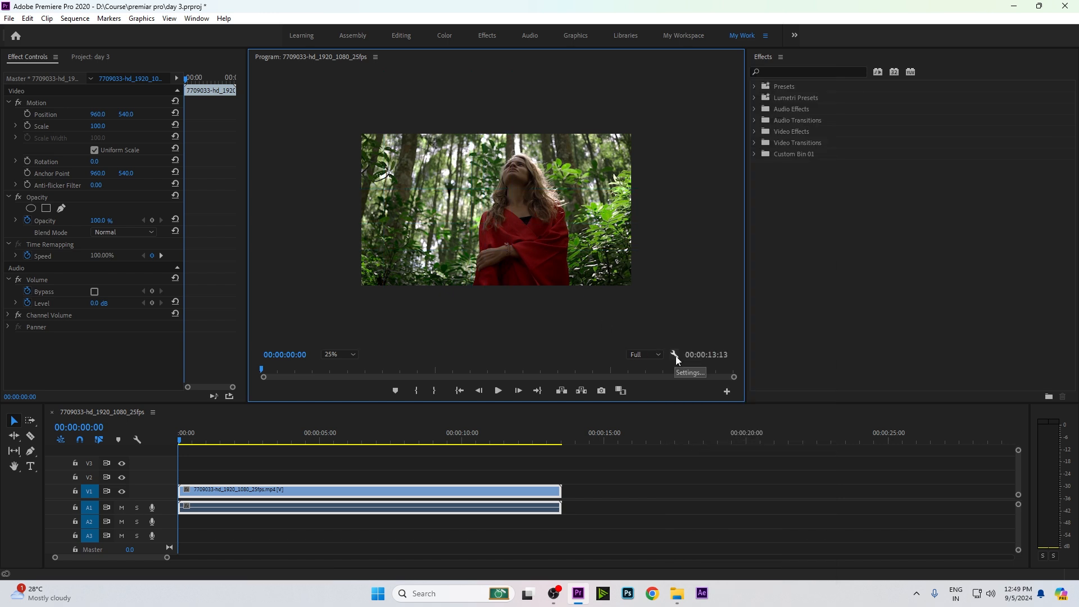
# Step: Toggle the Program monitor's rulers on and off repeatedly, leaving them hidden
pyautogui.hotkey('ctrl', 'r')
pyautogui.hotkey('ctrl', 'r')
pyautogui.hotkey('ctrl', 'r')
pyautogui.hotkey('ctrl', 'r')
pyautogui.hotkey('ctrl', 'r')
pyautogui.hotkey('ctrl', 'r')
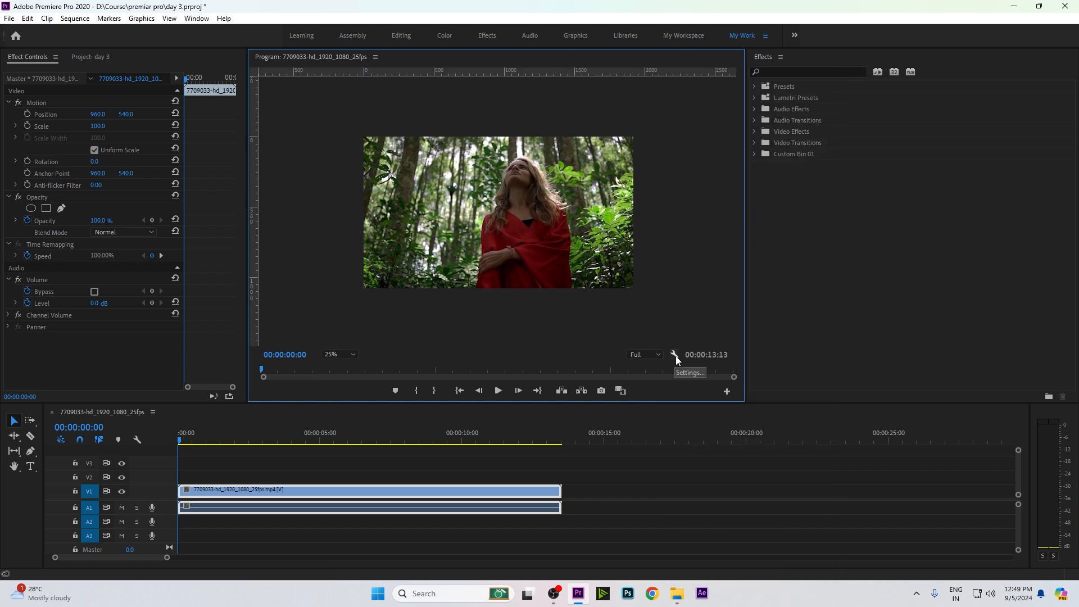
pyautogui.hotkey('ctrl', 'r')
pyautogui.hotkey('ctrl', 'r')
pyautogui.hotkey('ctrl', 'r')
pyautogui.hotkey('ctrl', 'r')
pyautogui.hotkey('ctrl', 'r')
pyautogui.hotkey('ctrl', 'r')
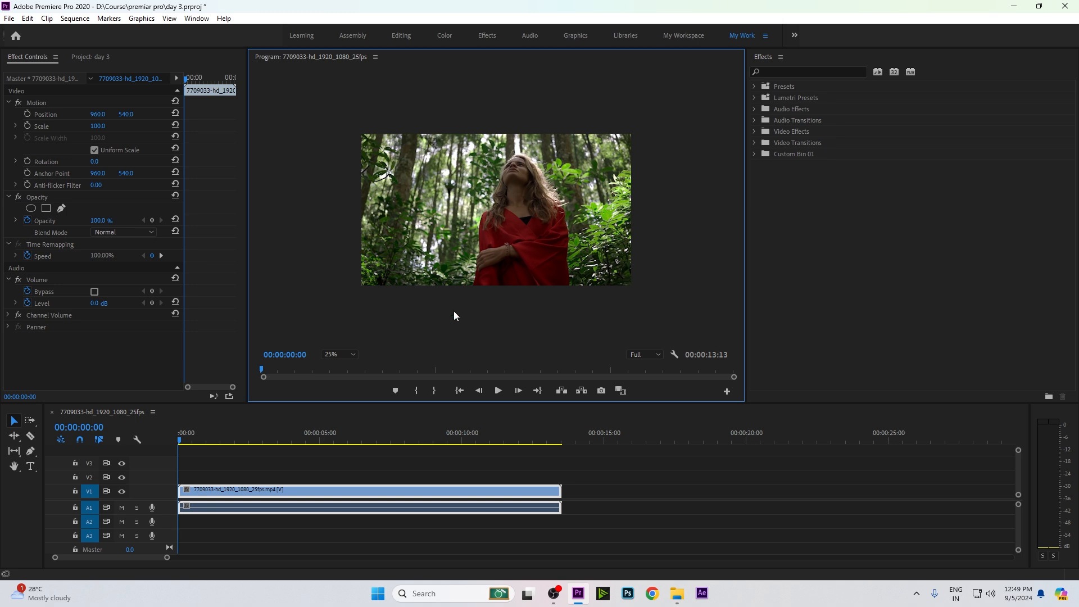
# Step: Reselect the sequence clip and widen both the Effect Controls panel and its keyframe timeline area
pyautogui.click(216, 477)
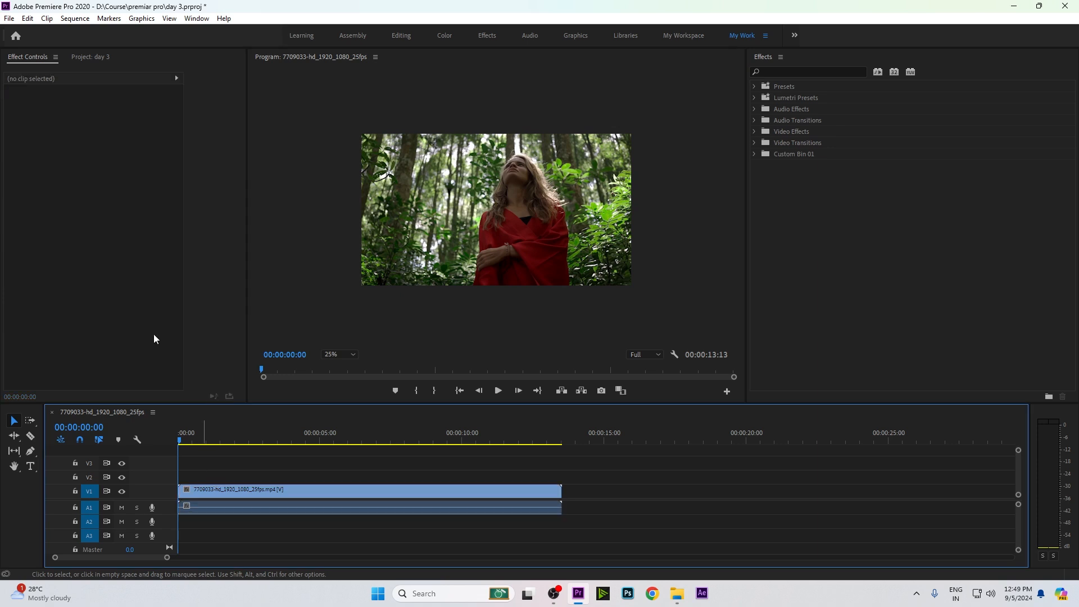
pyautogui.click(203, 491)
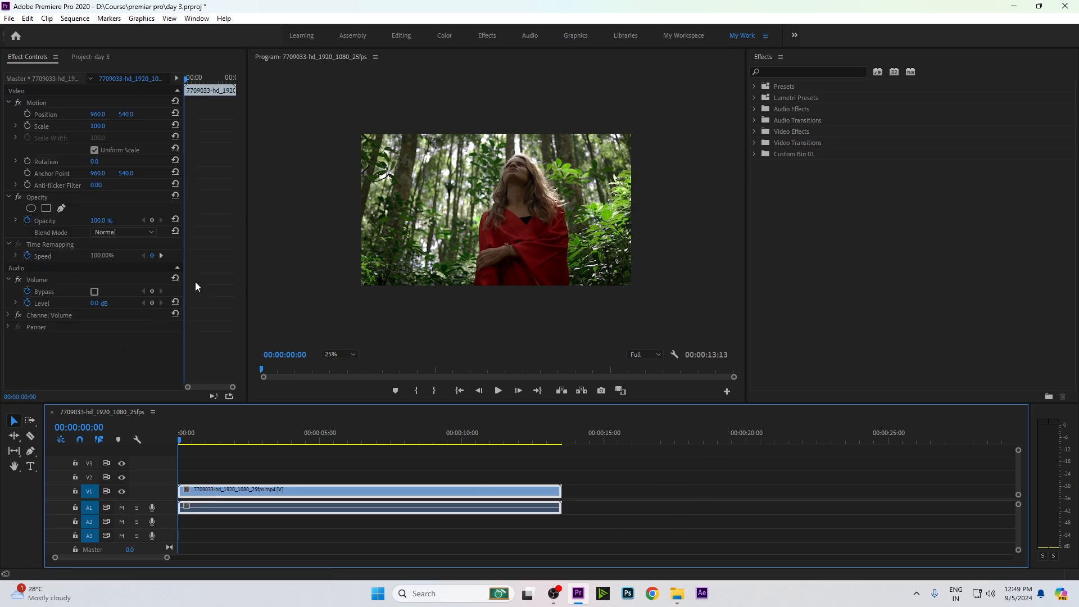
pyautogui.moveTo(249, 237); pyautogui.dragTo(486, 231)
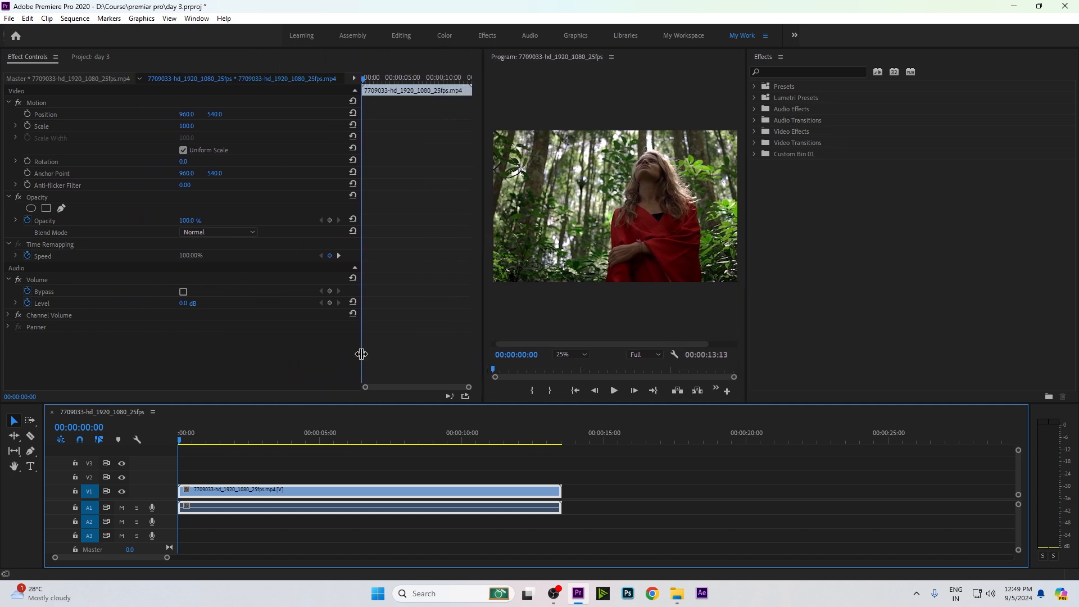
pyautogui.moveTo(361, 356); pyautogui.dragTo(282, 348)
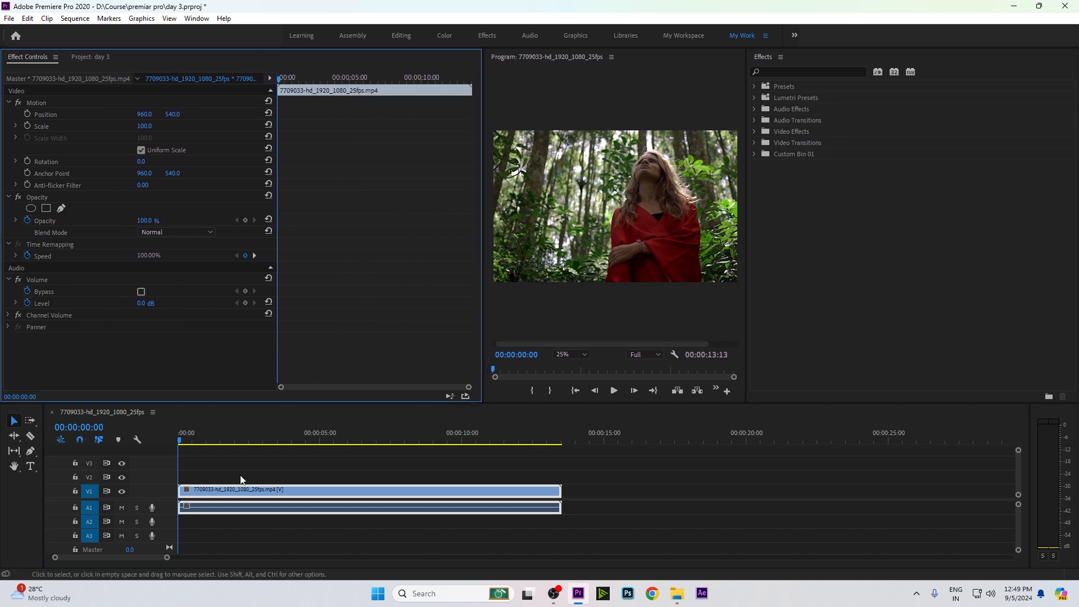
# Step: Scrub through the clip in the Effect Controls and sequence timelines, leaving the playhead at 00:00:01:07
pyautogui.click(338, 81)
pyautogui.moveTo(350, 90); pyautogui.dragTo(278, 87)
pyautogui.moveTo(278, 85); pyautogui.dragTo(310, 105)
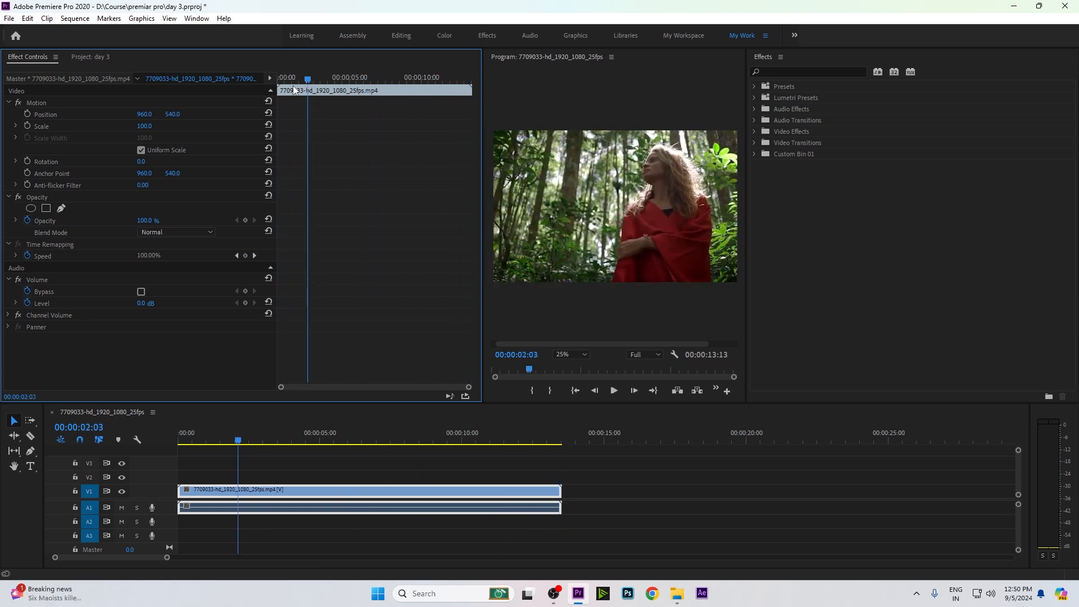
pyautogui.moveTo(296, 85); pyautogui.dragTo(359, 112)
pyautogui.moveTo(343, 440); pyautogui.dragTo(315, 441)
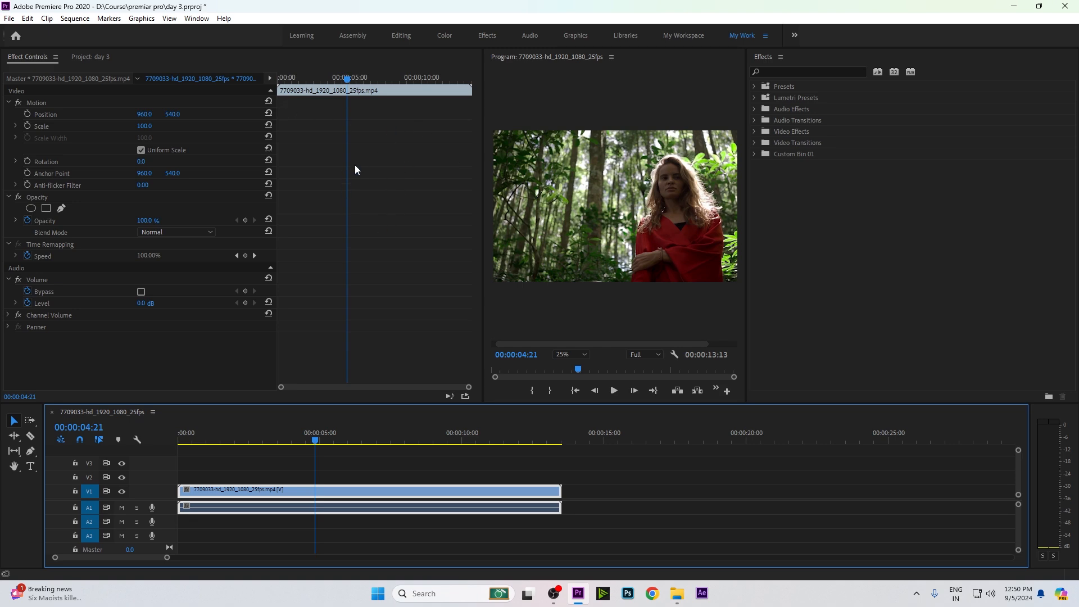
pyautogui.moveTo(322, 424); pyautogui.dragTo(214, 461)
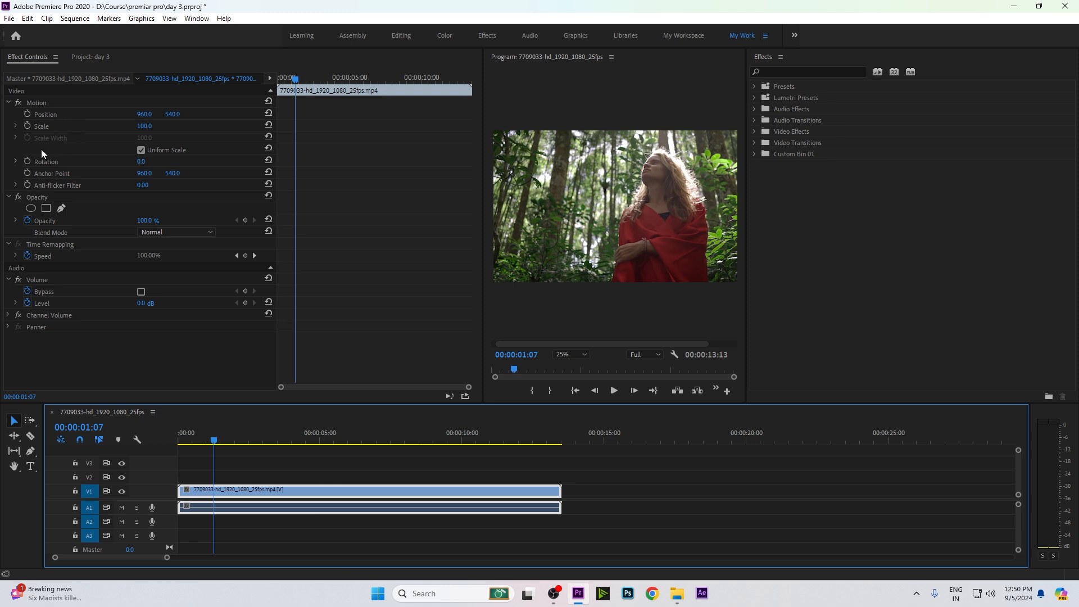
# Step: Widen the Program monitor, and try moving the clip within the frame through its Motion handles, undoing the move
pyautogui.click(31, 104)
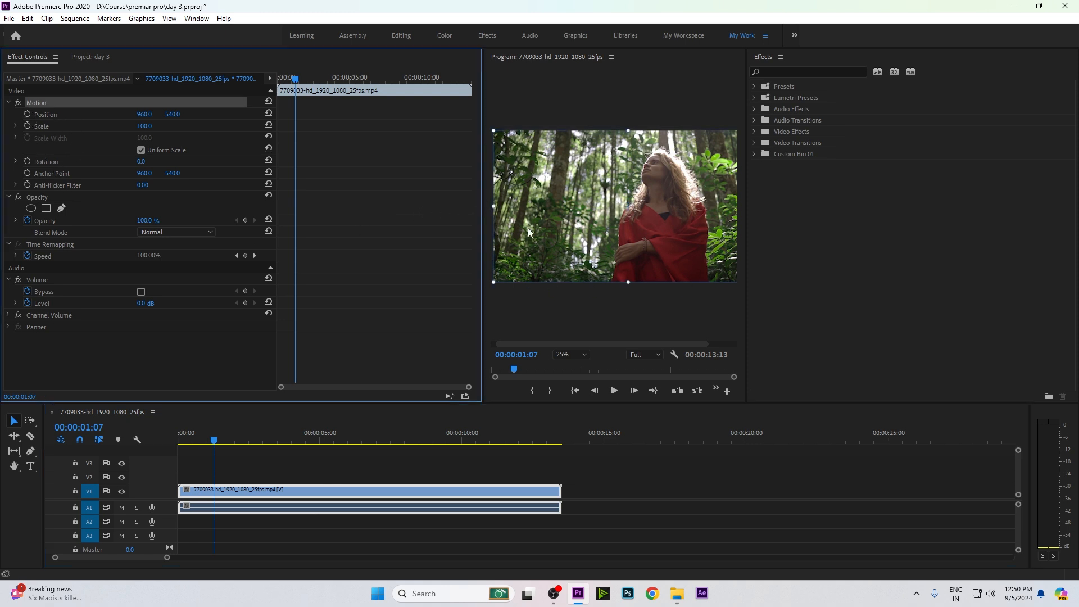
pyautogui.moveTo(483, 201); pyautogui.dragTo(400, 193)
pyautogui.moveTo(545, 223)
pyautogui.mouseDown()
pyautogui.moveTo(536, 214)
pyautogui.moveTo(490, 225)
pyautogui.moveTo(628, 218)
pyautogui.moveTo(543, 205)
pyautogui.mouseUp()
pyautogui.hotkey('ctrl', 'z')
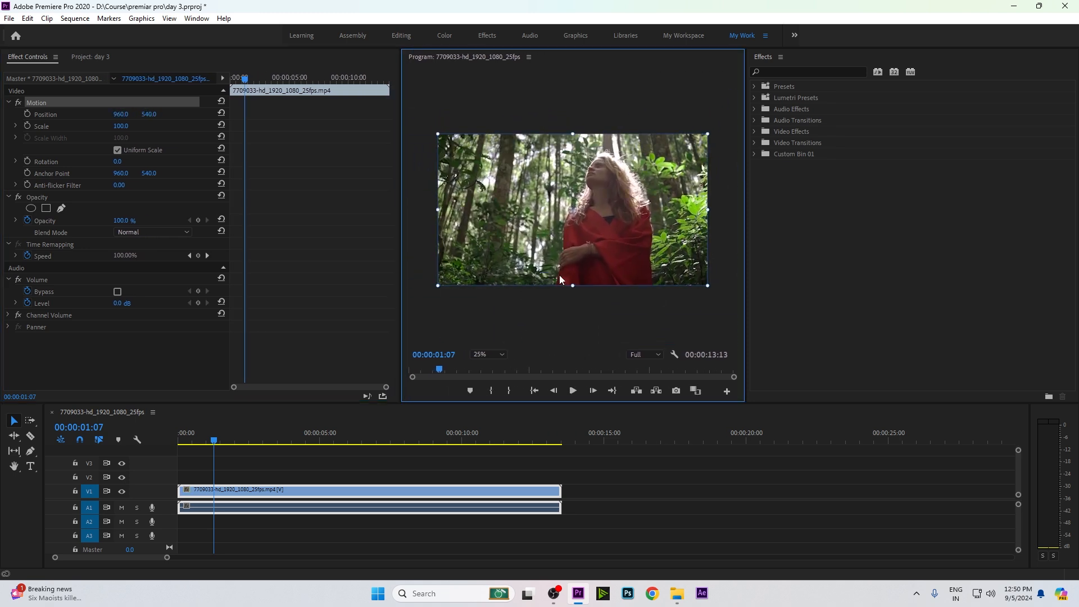
pyautogui.click(149, 362)
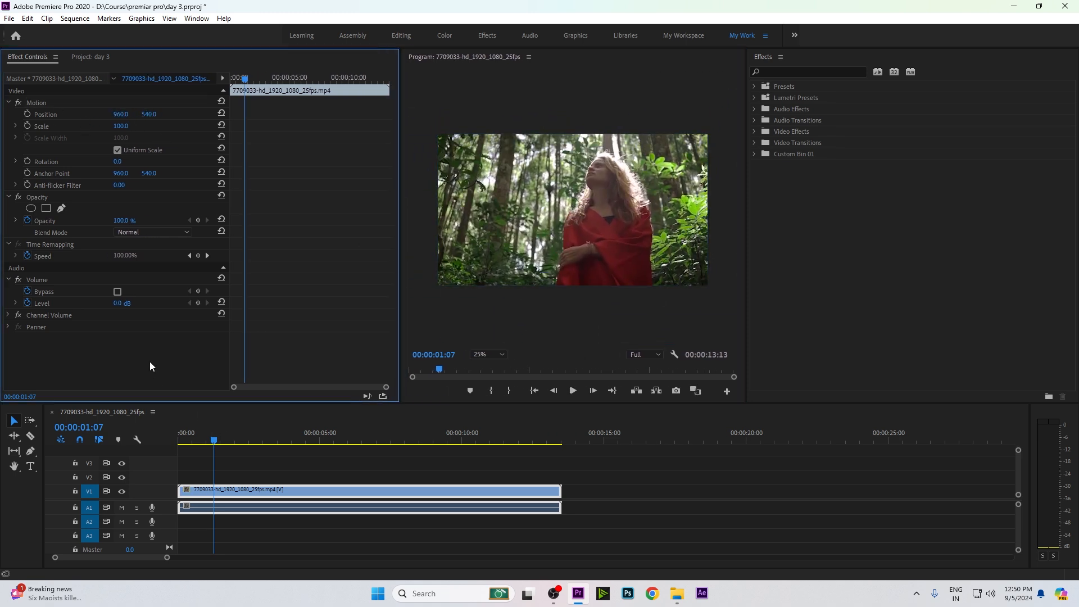
pyautogui.click(628, 310)
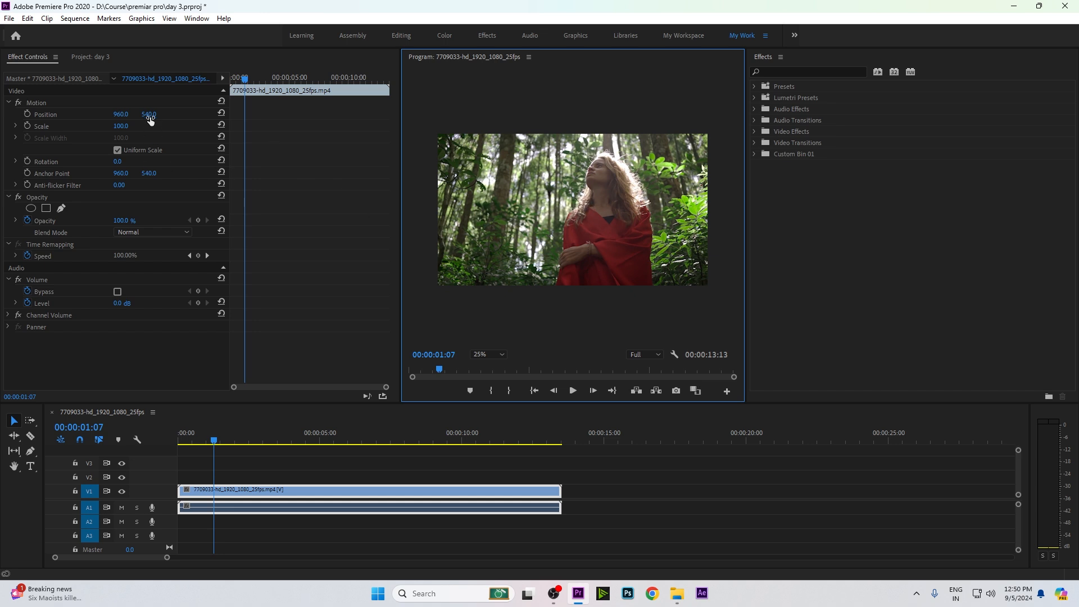
# Step: Try the clip at vertical position 379 and at position 1004, 575, and reset its Motion settings
pyautogui.moveTo(150, 119); pyautogui.dragTo(121, 114)
pyautogui.click(41, 105)
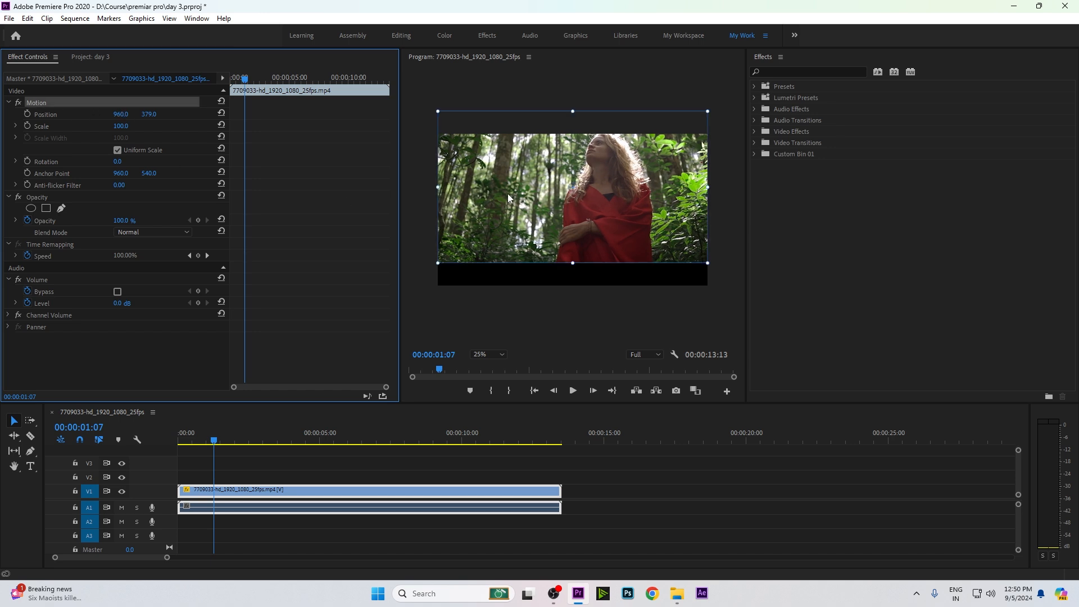
pyautogui.moveTo(507, 193)
pyautogui.mouseDown()
pyautogui.moveTo(656, 278)
pyautogui.moveTo(400, 204)
pyautogui.moveTo(549, 237)
pyautogui.moveTo(507, 214)
pyautogui.moveTo(535, 242)
pyautogui.moveTo(502, 234)
pyautogui.moveTo(686, 224)
pyautogui.moveTo(407, 227)
pyautogui.moveTo(747, 231)
pyautogui.moveTo(393, 230)
pyautogui.moveTo(605, 232)
pyautogui.moveTo(474, 497)
pyautogui.moveTo(498, 206)
pyautogui.moveTo(518, 201)
pyautogui.mouseUp()
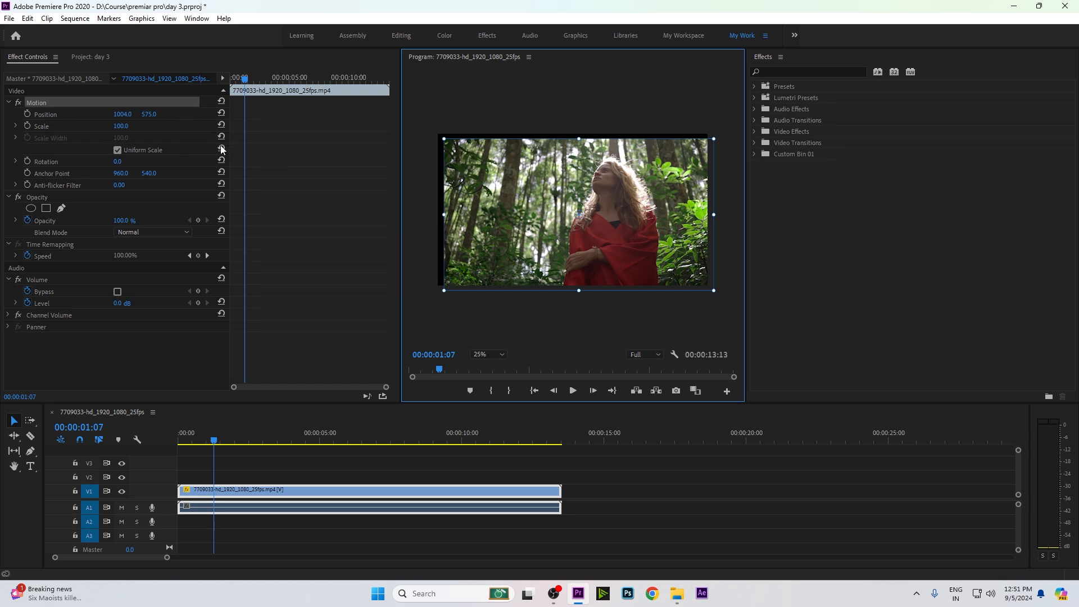
pyautogui.click(222, 102)
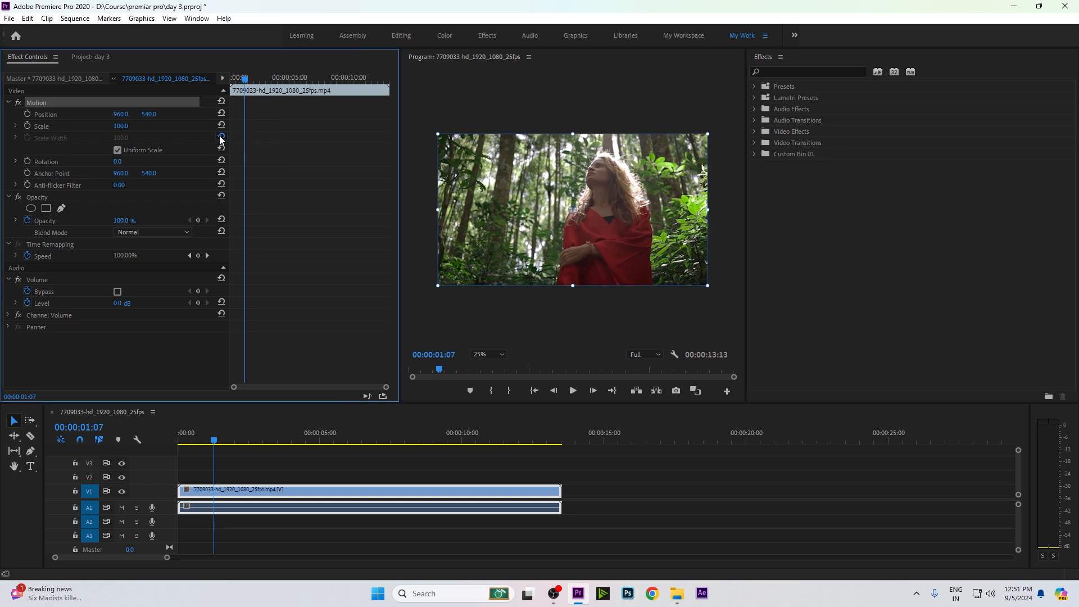
pyautogui.click(263, 256)
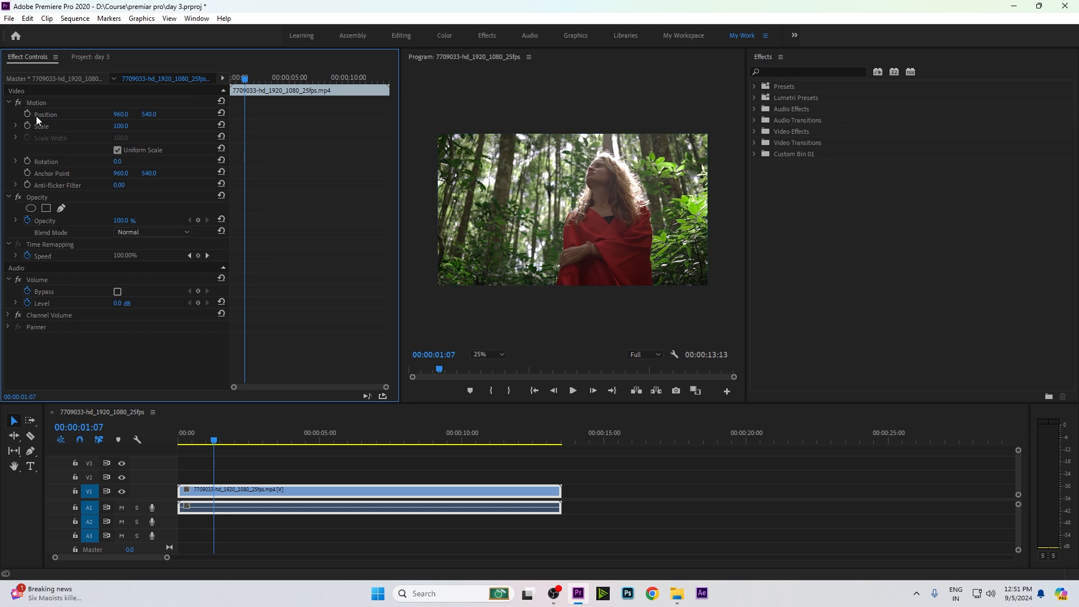
# Step: Try horizontal positions 448 and 671 and vertical position 882 for the clip, undoing both horizontal changes
pyautogui.moveTo(122, 116); pyautogui.dragTo(50, 115)
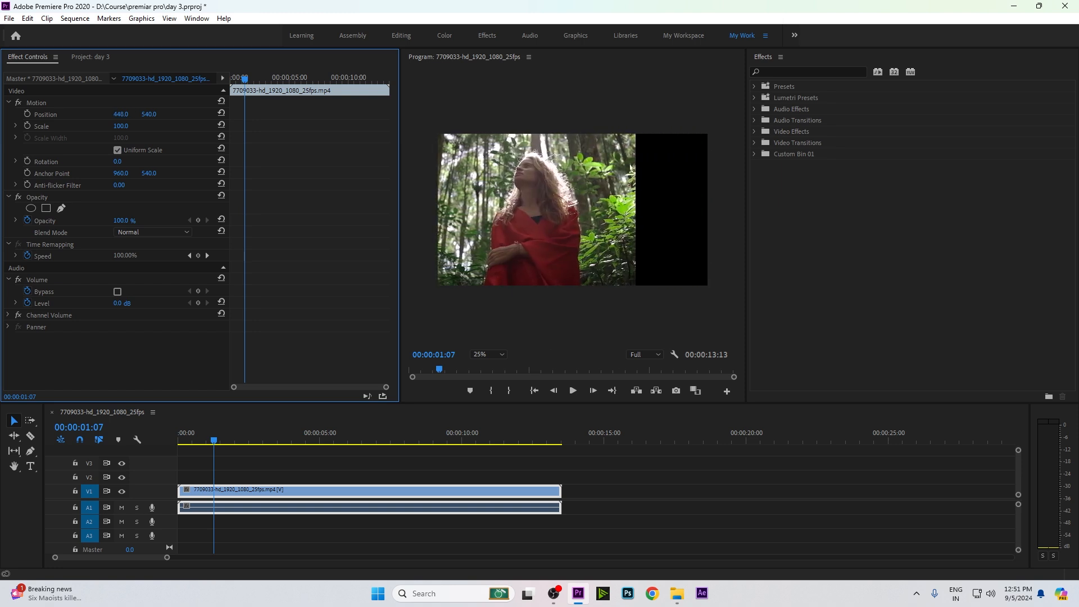
pyautogui.hotkey('ctrl', 'z')
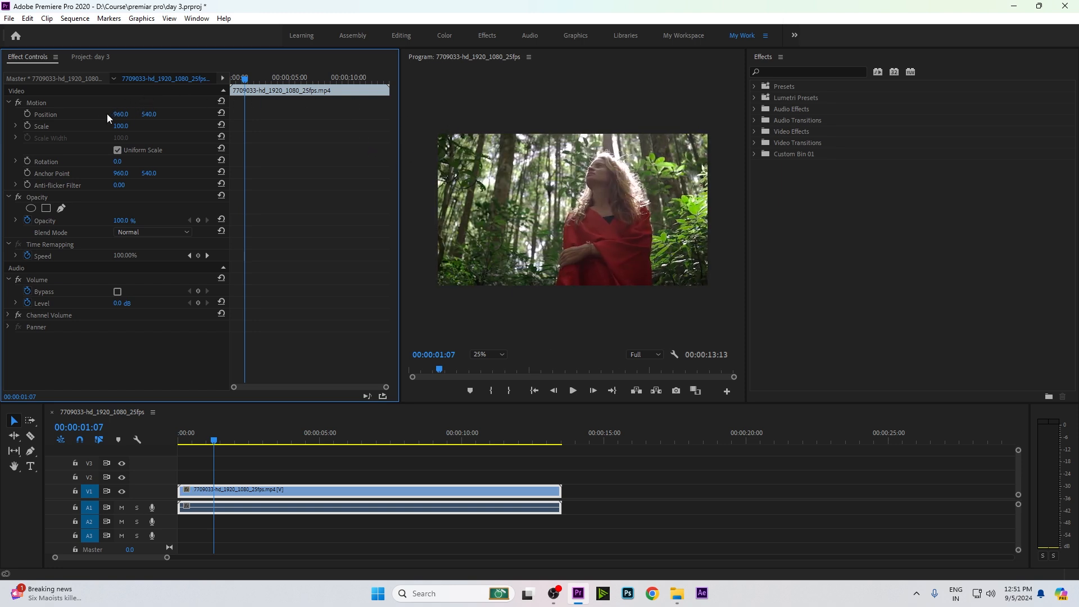
pyautogui.moveTo(149, 114); pyautogui.dragTo(341, 114)
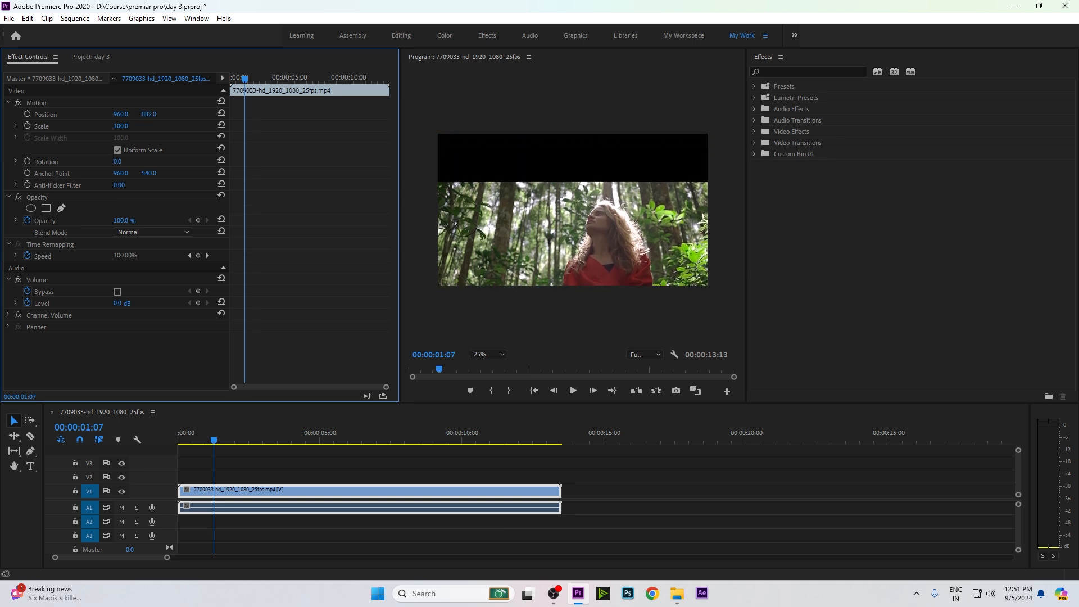
pyautogui.moveTo(120, 115); pyautogui.dragTo(84, 114)
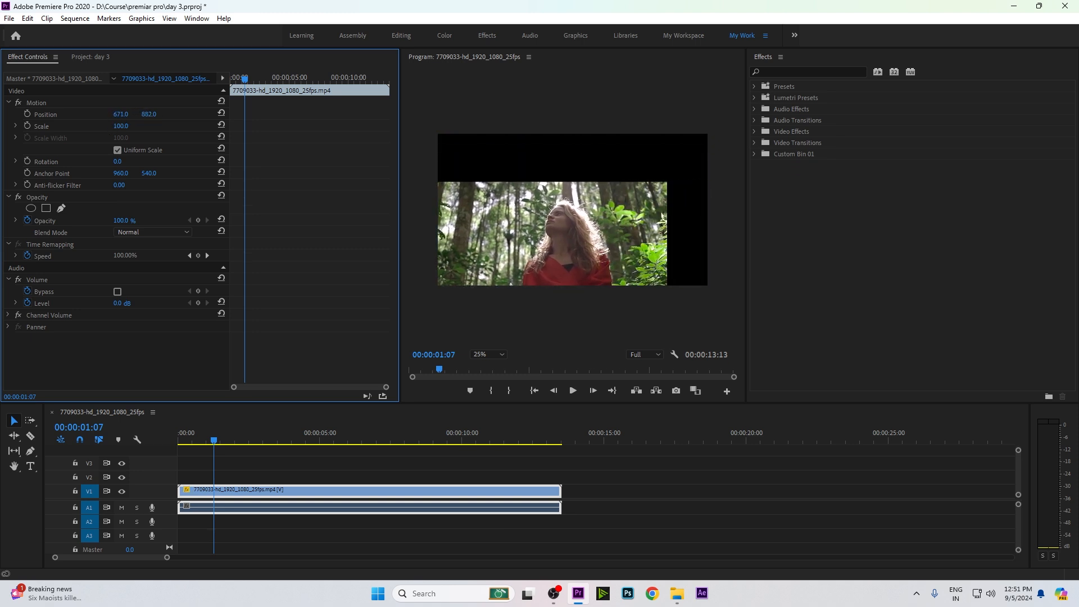
pyautogui.hotkey('ctrl', 'z')
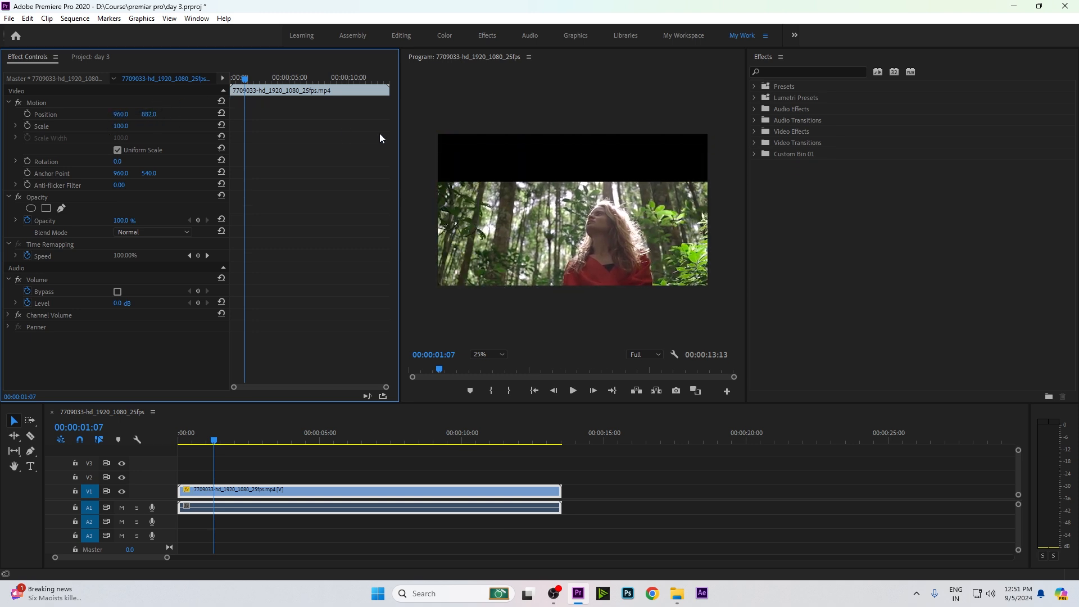
# Step: Reset the clip's position to 960, 540 and try its scale at 163 and 131
pyautogui.moveTo(149, 114)
pyautogui.mouseDown()
pyautogui.moveTo(227, 114)
pyautogui.moveTo(2, 114)
pyautogui.moveTo(201, 126)
pyautogui.moveTo(155, 126)
pyautogui.mouseUp()
pyautogui.click(223, 113)
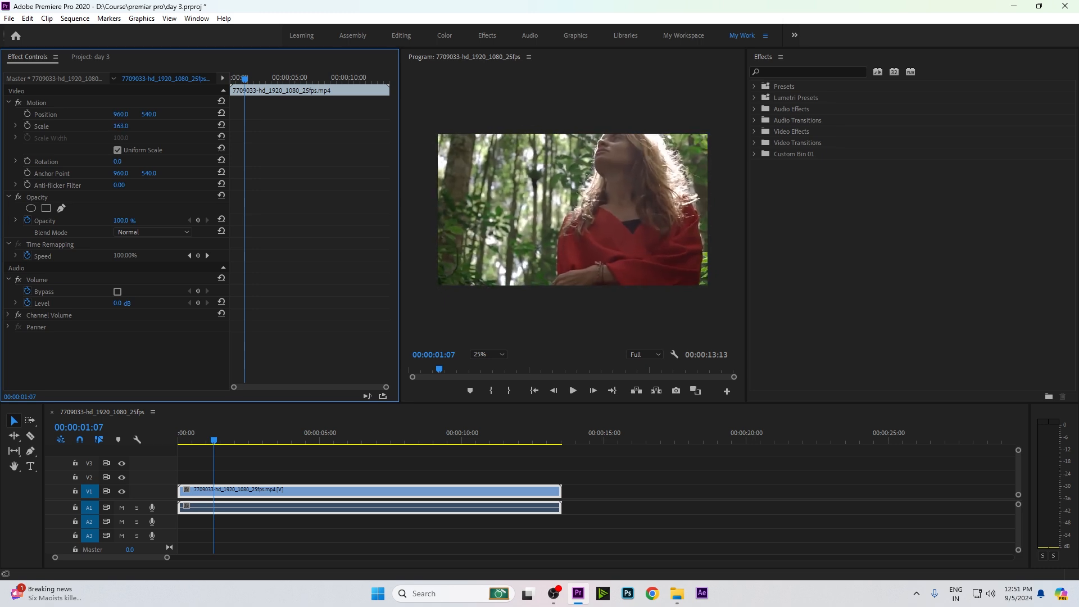
pyautogui.click(72, 105)
pyautogui.moveTo(119, 126)
pyautogui.mouseDown()
pyautogui.moveTo(147, 126)
pyautogui.moveTo(59, 126)
pyautogui.moveTo(121, 126)
pyautogui.moveTo(101, 126)
pyautogui.mouseUp()
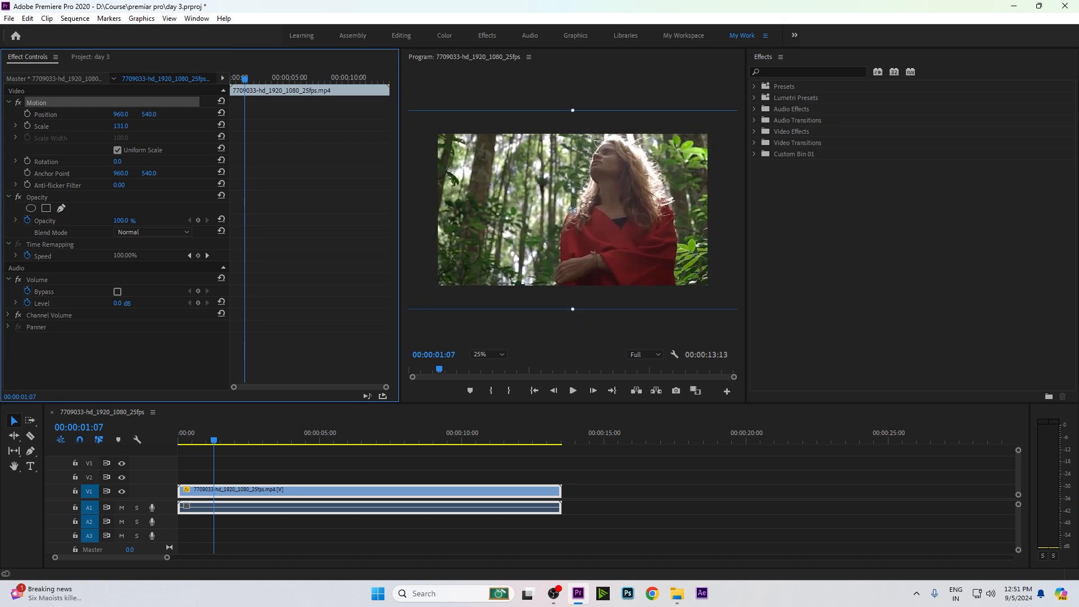
pyautogui.click(219, 114)
pyautogui.click(268, 353)
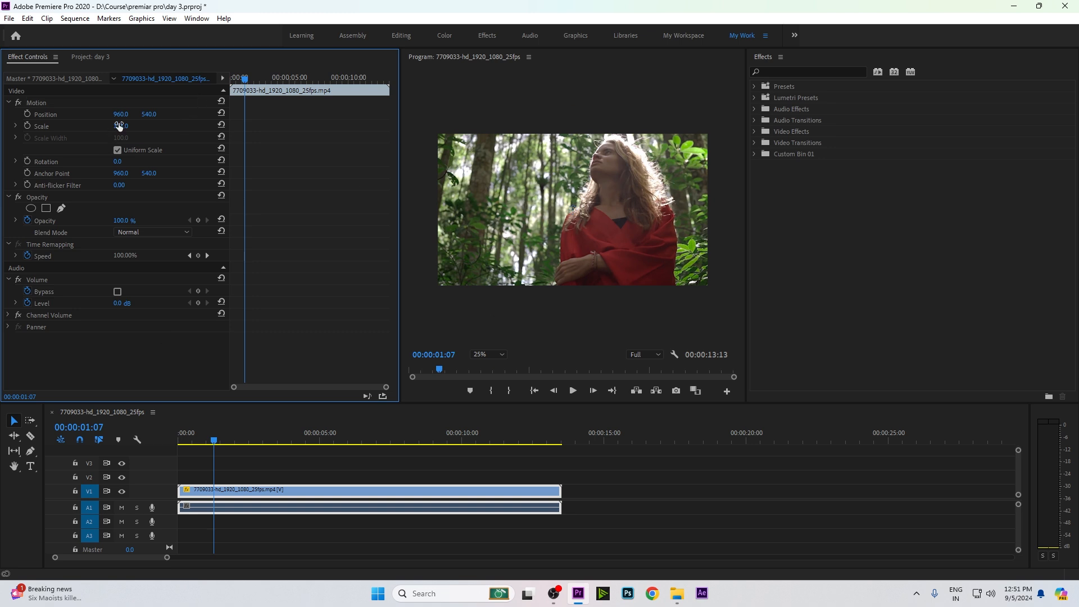
# Step: Try the clip's scale at 159, nudge its vertical position to 541, and set the scale back to 100
pyautogui.moveTo(119, 126); pyautogui.dragTo(137, 126)
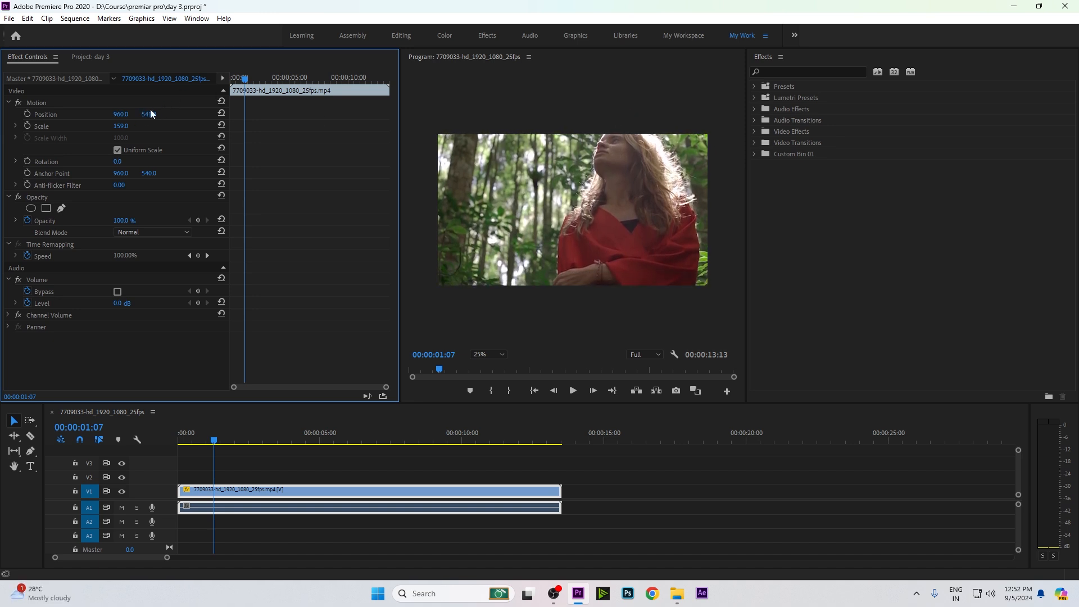
pyautogui.click(28, 98)
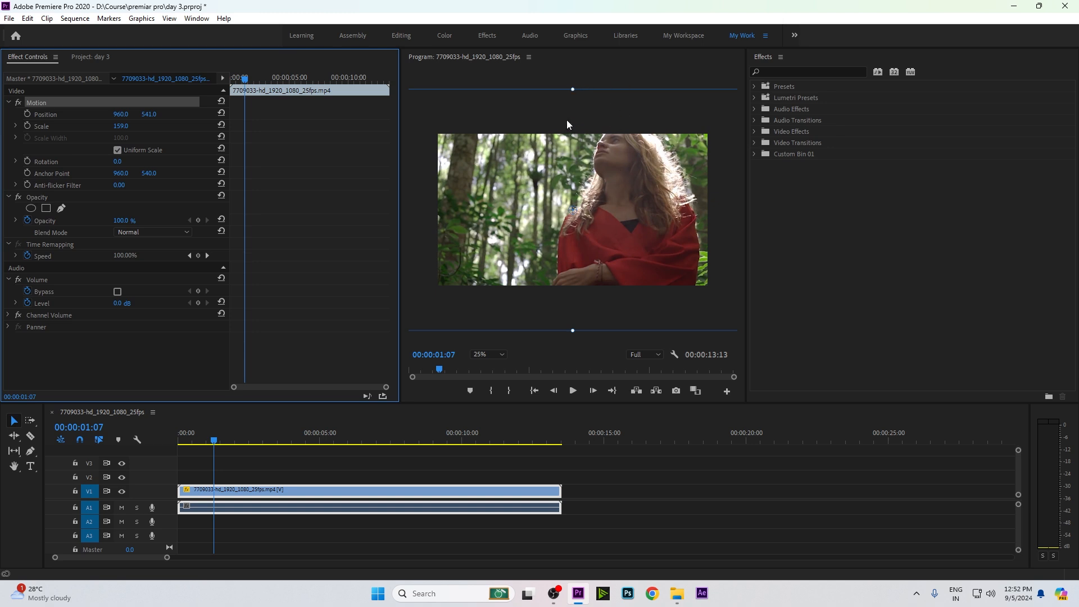
pyautogui.click(202, 205)
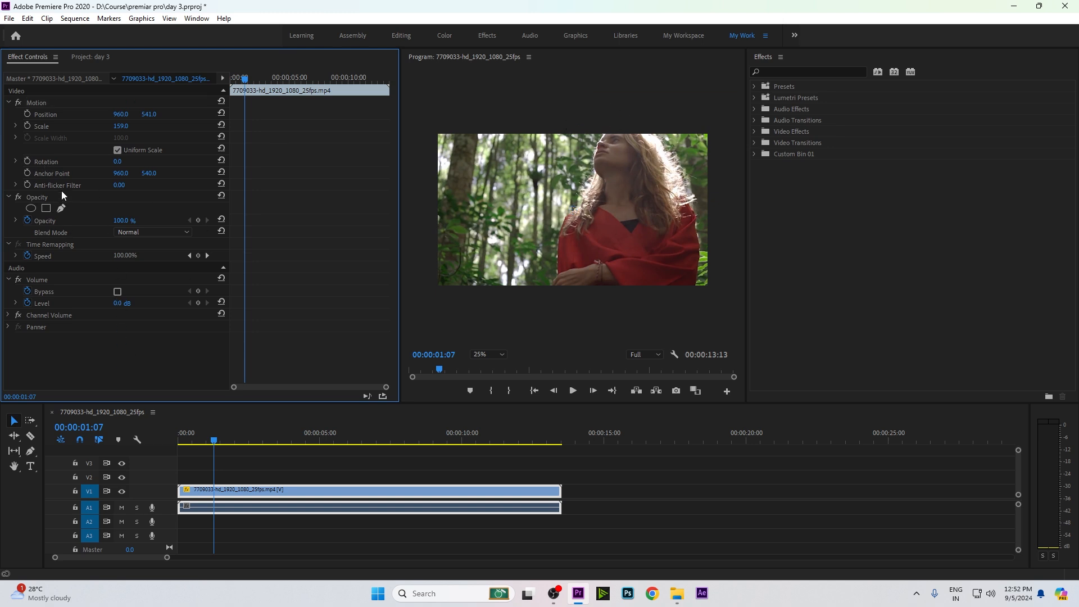
pyautogui.moveTo(121, 125)
pyautogui.mouseDown()
pyautogui.moveTo(86, 125)
pyautogui.moveTo(120, 126)
pyautogui.mouseUp()
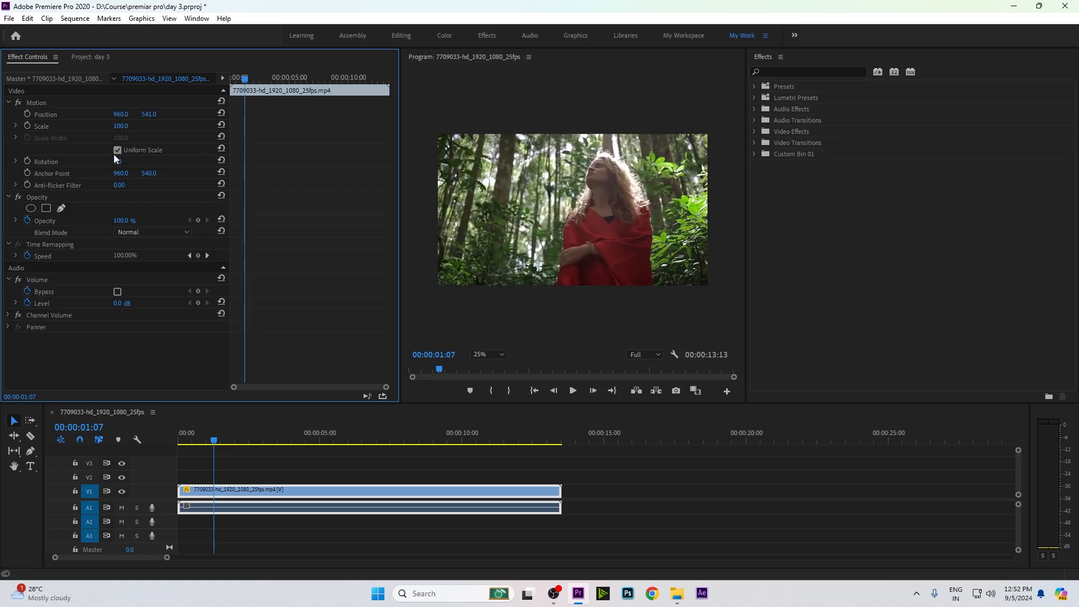
# Step: Try non-uniform scaling with height 89 and width 101, restore Uniform Scale, and set the clip's scale to 100
pyautogui.click(118, 151)
pyautogui.moveTo(122, 125)
pyautogui.mouseDown()
pyautogui.moveTo(87, 126)
pyautogui.moveTo(124, 126)
pyautogui.moveTo(109, 138)
pyautogui.moveTo(129, 138)
pyautogui.moveTo(115, 126)
pyautogui.moveTo(128, 127)
pyautogui.moveTo(129, 139)
pyautogui.mouseUp()
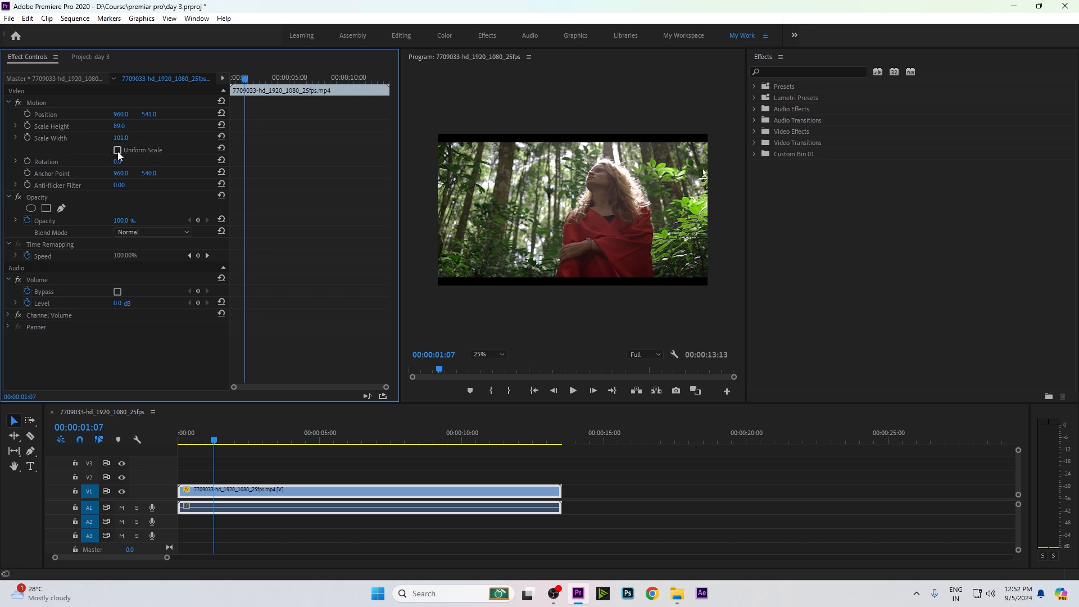
pyautogui.click(117, 151)
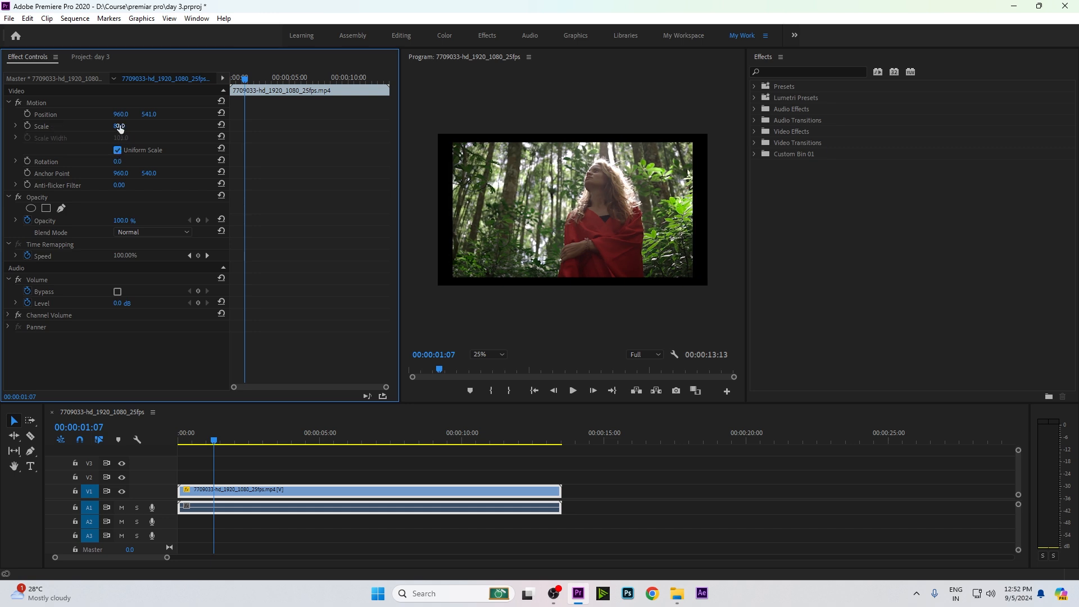
pyautogui.moveTo(119, 127); pyautogui.dragTo(125, 126)
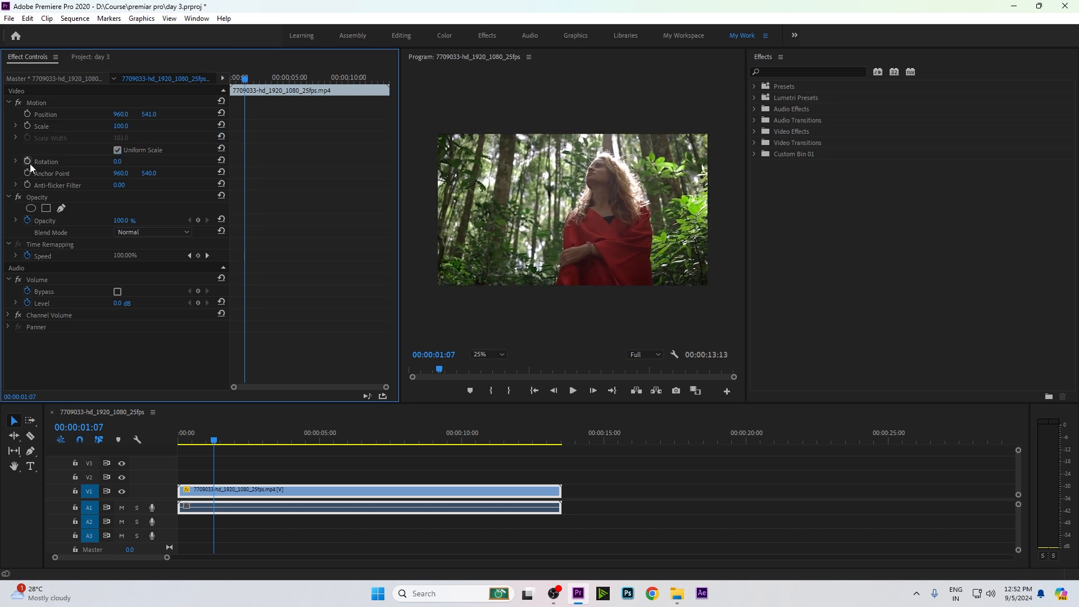
# Step: Try rotating the clip to 1x69°, 1x1° and 80°, undoing each rotation
pyautogui.moveTo(119, 163); pyautogui.dragTo(234, 162)
pyautogui.hotkey('ctrl', 'z')
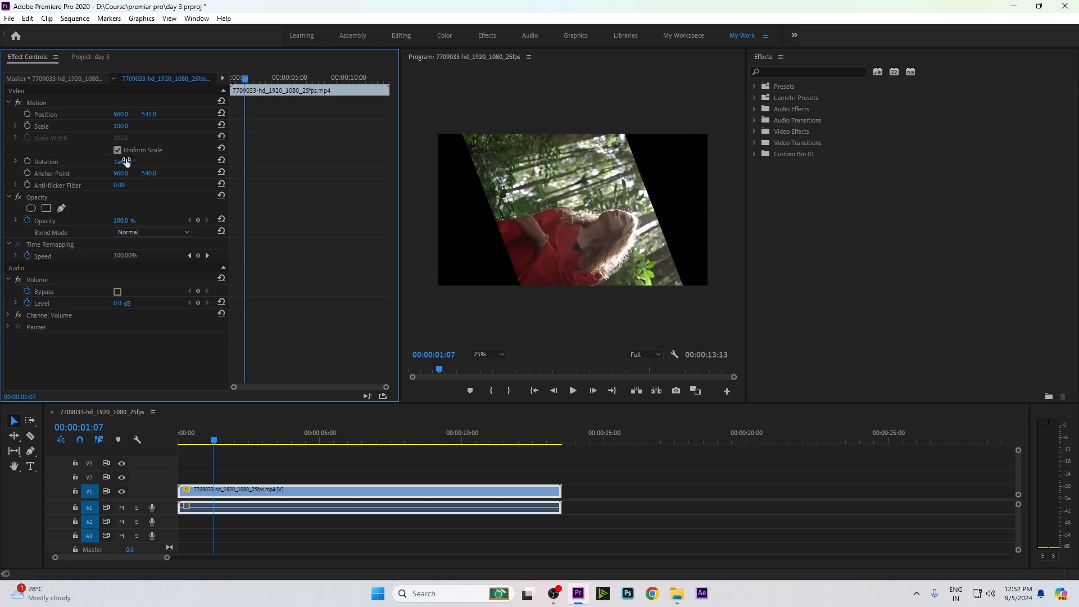
pyautogui.moveTo(123, 167)
pyautogui.mouseDown()
pyautogui.moveTo(108, 167)
pyautogui.moveTo(131, 169)
pyautogui.mouseUp()
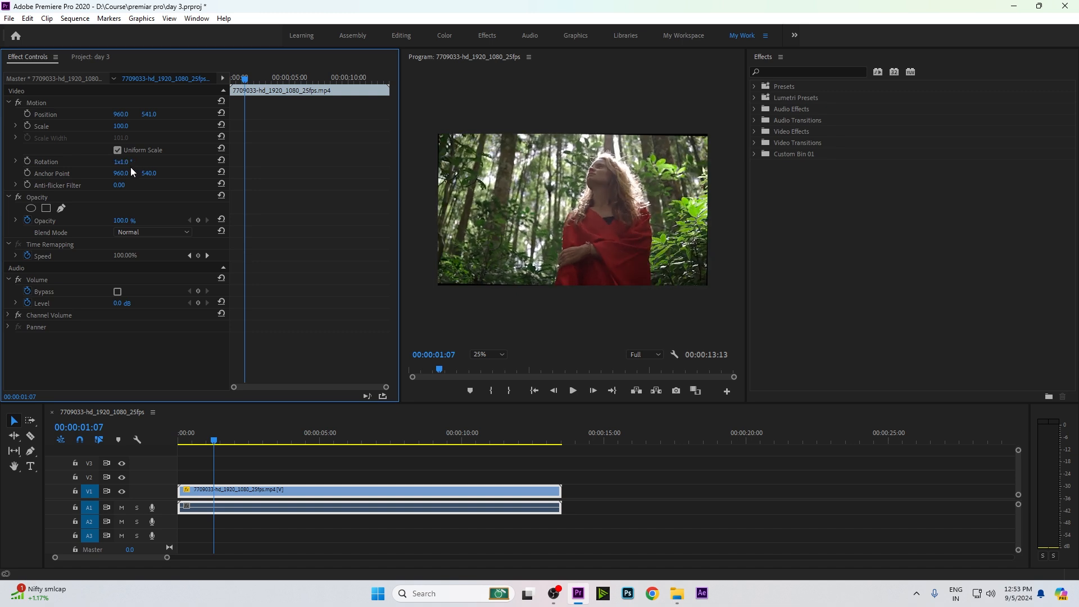
pyautogui.hotkey('ctrl', 'z')
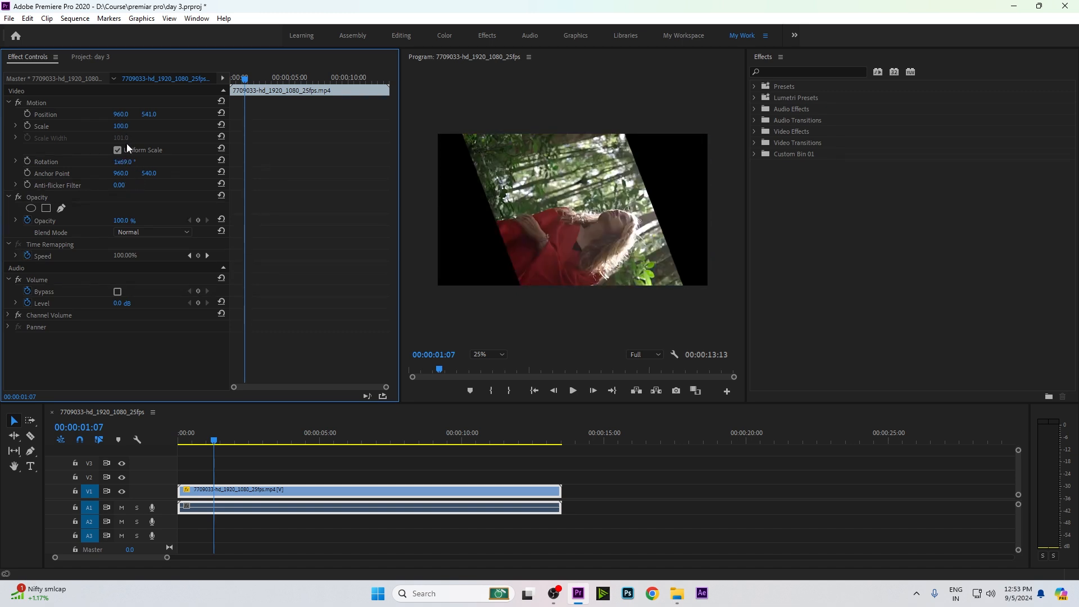
pyautogui.hotkey('ctrl', 'z')
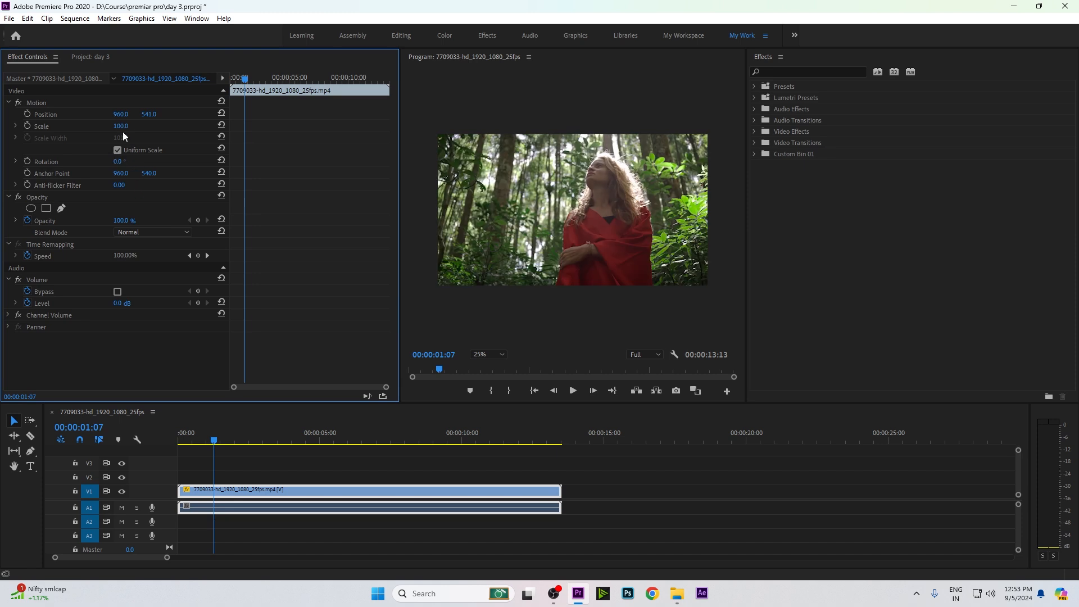
pyautogui.moveTo(125, 164); pyautogui.dragTo(124, 162)
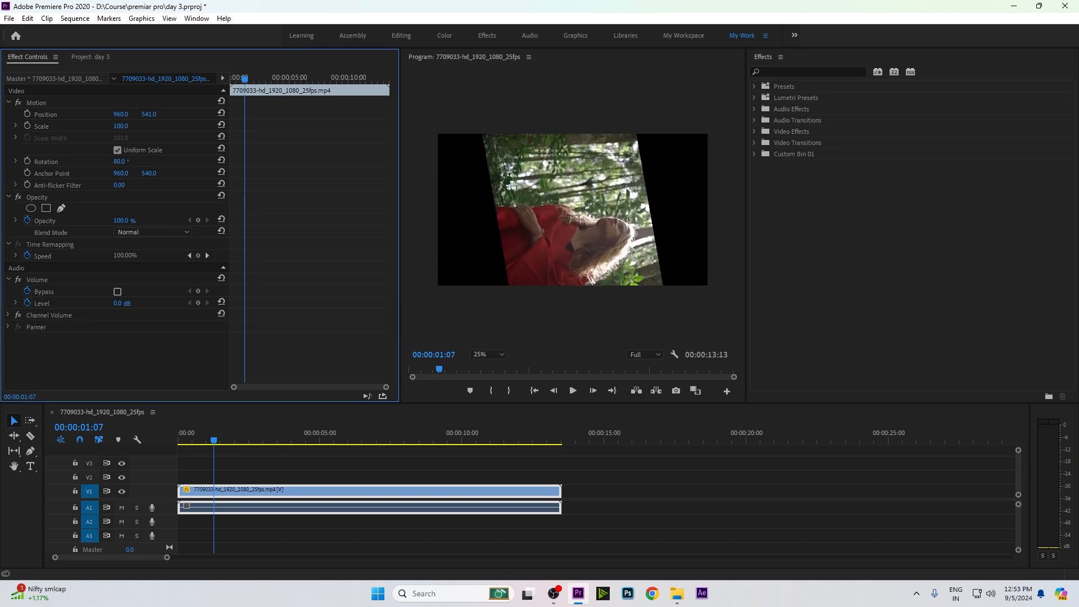
pyautogui.hotkey('ctrl', 'z')
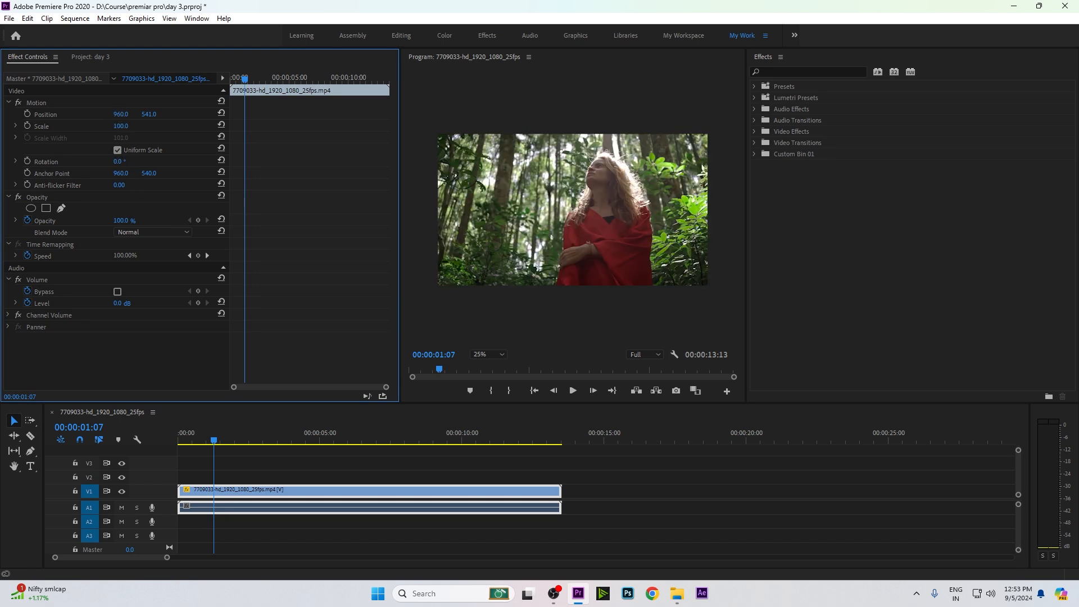
# Step: Try the clip's scale at 128.4 and 125.3, and reset all its Motion settings to default
pyautogui.moveTo(122, 114); pyautogui.dragTo(144, 126)
pyautogui.hotkey('ctrl', 'z')
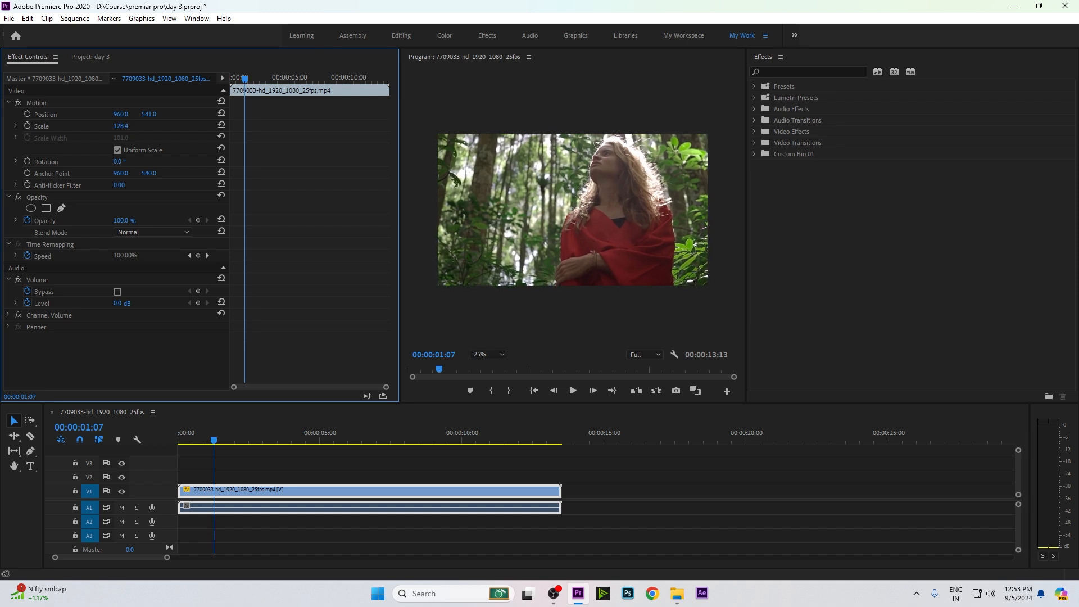
pyautogui.moveTo(120, 126); pyautogui.dragTo(129, 127)
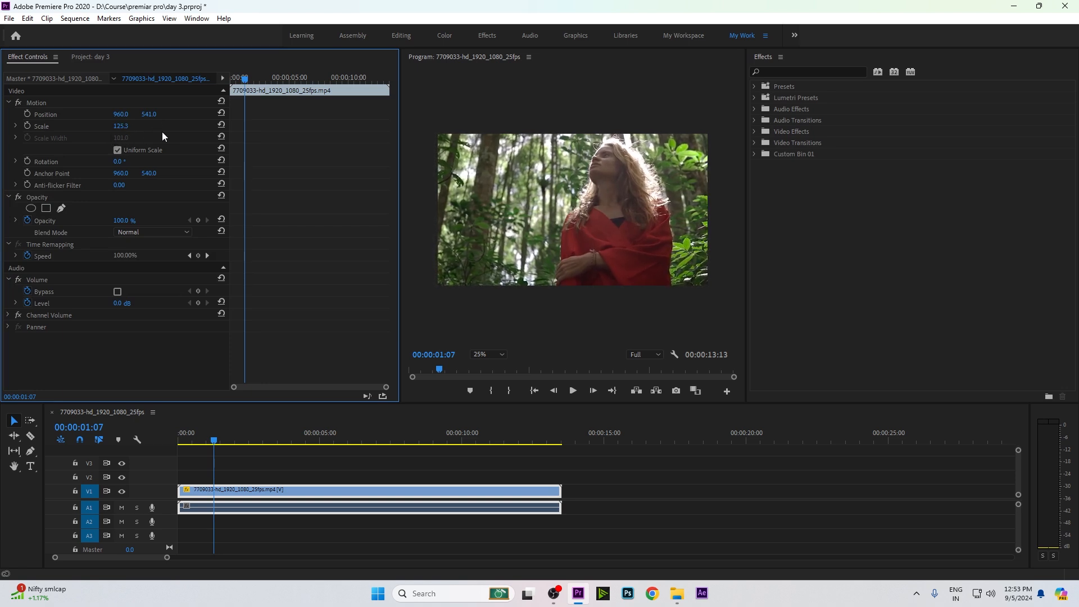
pyautogui.click(222, 125)
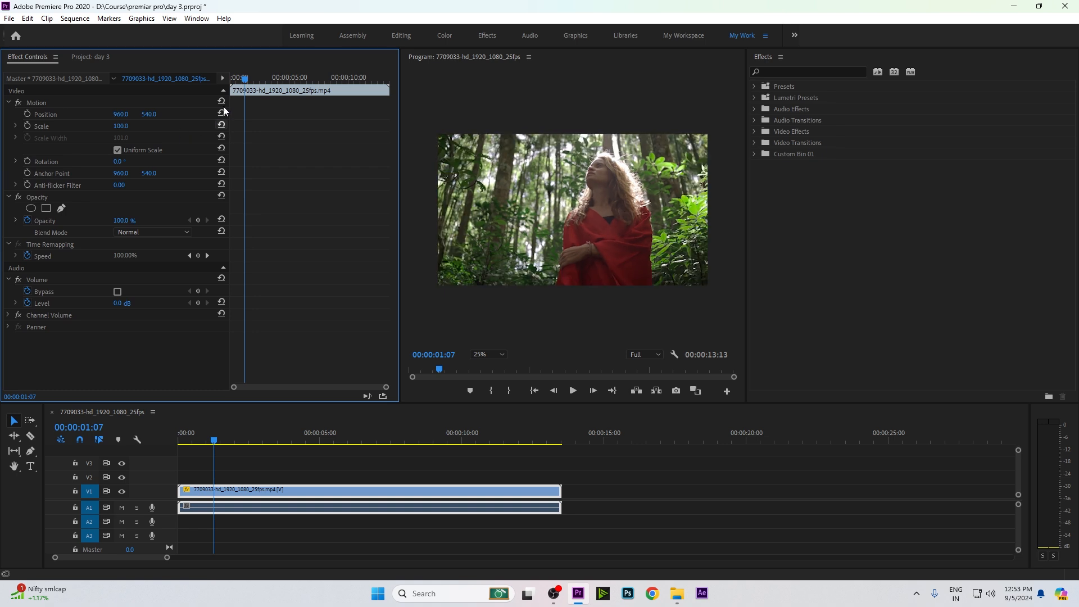
pyautogui.click(222, 101)
# Step: Show the clip's Motion handles and try its anchor point at 1080, 512 and several other spots in the frame
pyautogui.click(43, 102)
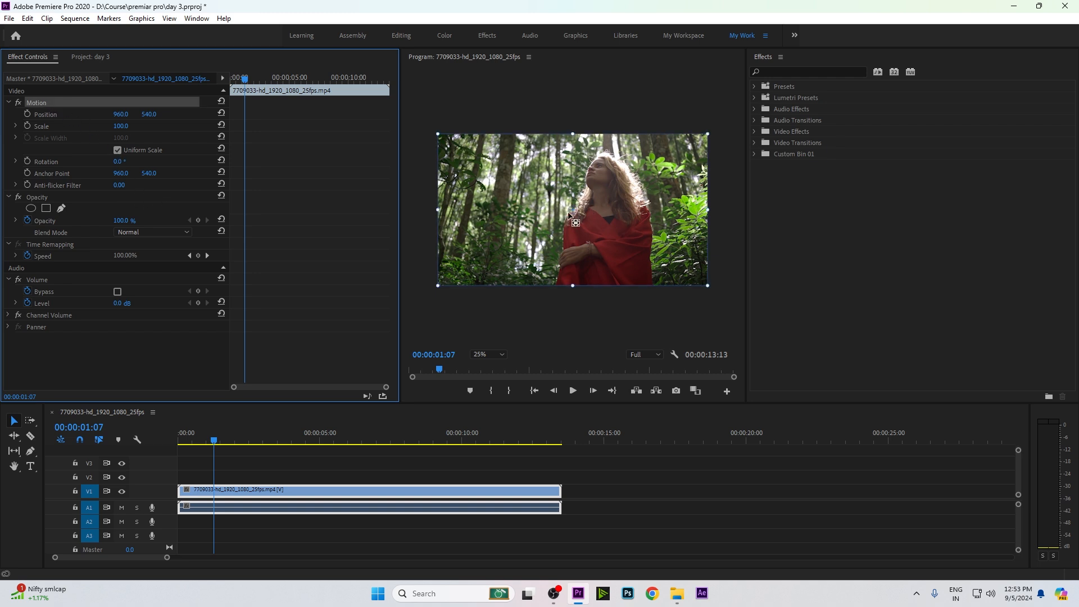
pyautogui.moveTo(568, 213); pyautogui.dragTo(590, 208)
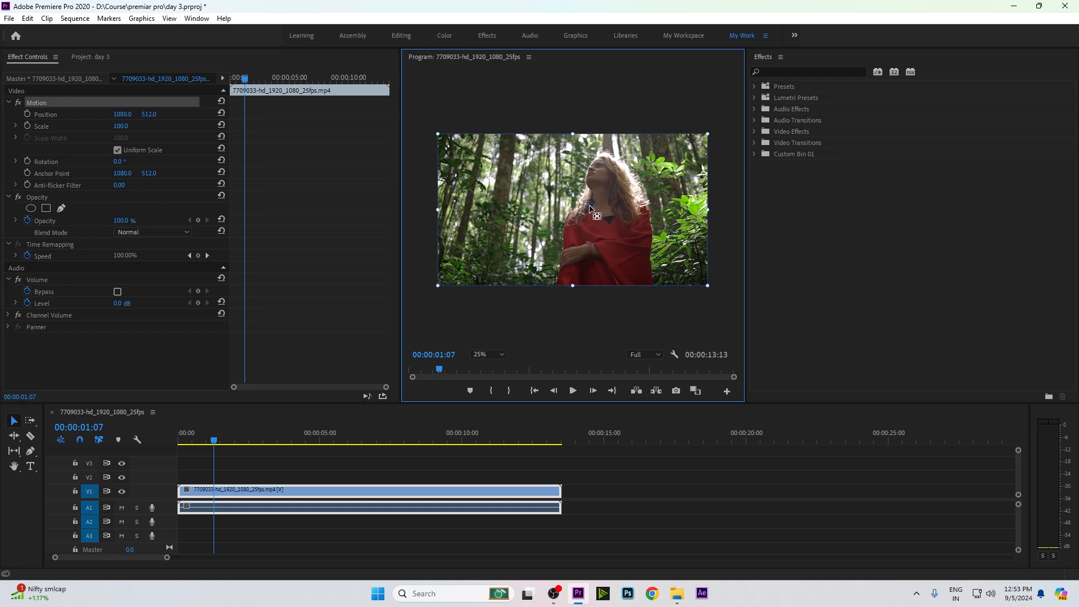
pyautogui.moveTo(590, 207); pyautogui.dragTo(499, 241)
pyautogui.moveTo(499, 238)
pyautogui.mouseDown()
pyautogui.moveTo(541, 233)
pyautogui.moveTo(575, 211)
pyautogui.moveTo(499, 248)
pyautogui.mouseUp()
pyautogui.moveTo(498, 246); pyautogui.dragTo(574, 214)
pyautogui.moveTo(574, 212); pyautogui.dragTo(576, 209)
pyautogui.moveTo(576, 210); pyautogui.dragTo(475, 254)
pyautogui.moveTo(475, 254)
pyautogui.mouseDown()
pyautogui.moveTo(585, 207)
pyautogui.moveTo(486, 259)
pyautogui.moveTo(469, 251)
pyautogui.mouseUp()
# Step: At scale 102, place the anchor point on the woman's face at 1153.5, 231.9 and try rotating the clip around it, undoing the rotation
pyautogui.moveTo(118, 125)
pyautogui.mouseDown()
pyautogui.moveTo(194, 126)
pyautogui.moveTo(119, 126)
pyautogui.mouseUp()
pyautogui.moveTo(470, 251); pyautogui.dragTo(603, 167)
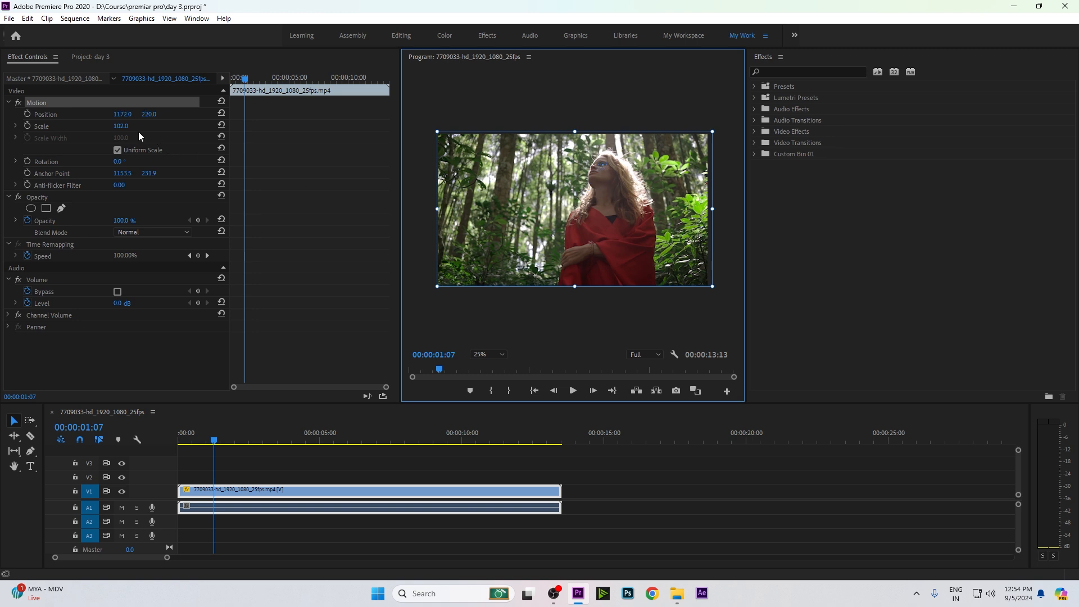
pyautogui.moveTo(123, 126)
pyautogui.mouseDown()
pyautogui.moveTo(205, 126)
pyautogui.moveTo(126, 126)
pyautogui.mouseUp()
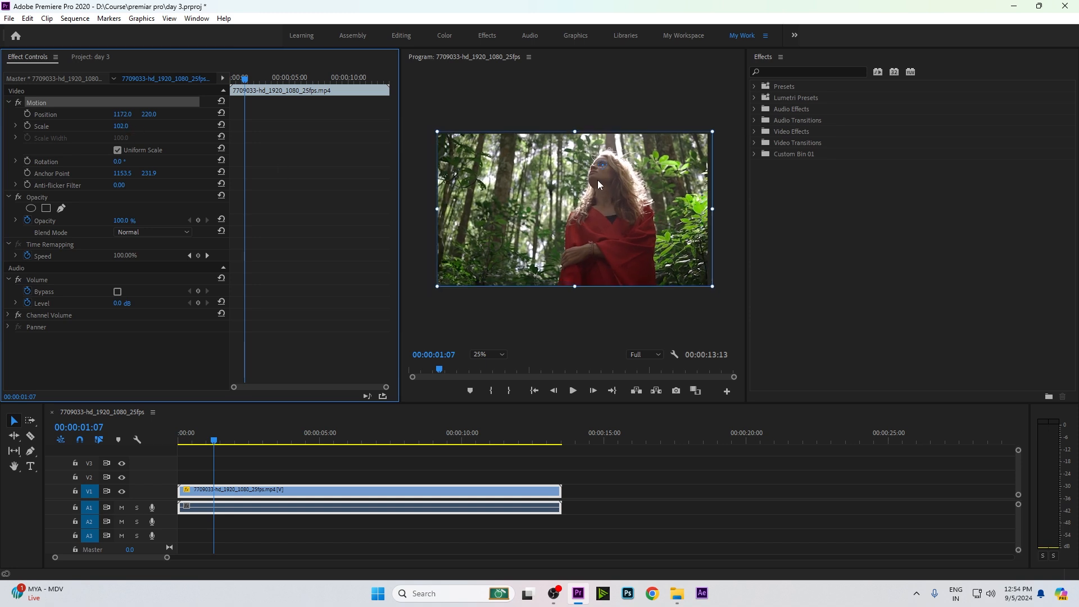
pyautogui.moveTo(118, 161); pyautogui.dragTo(262, 161)
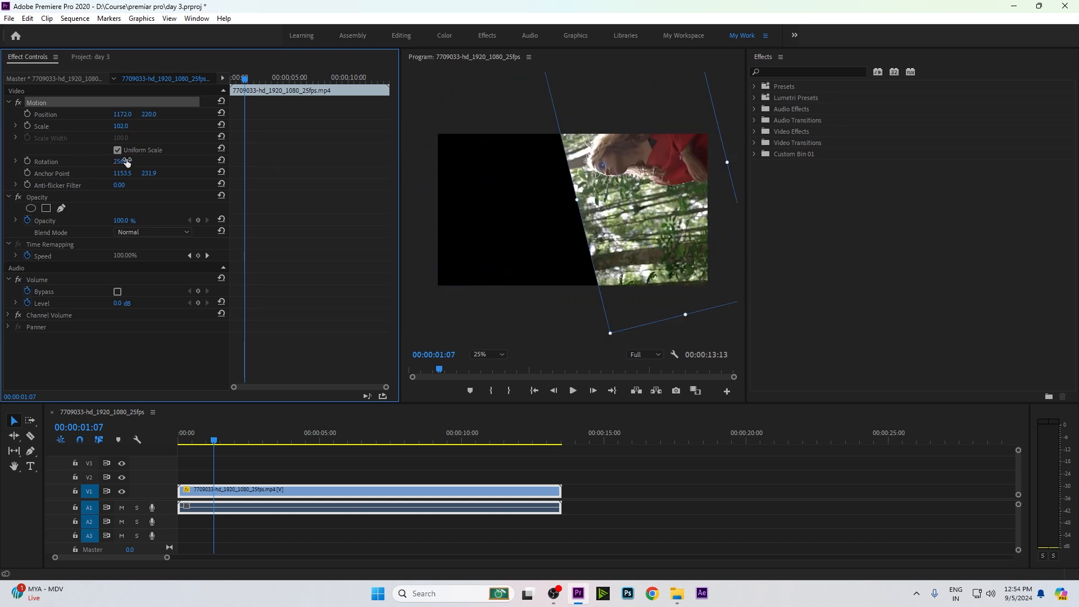
pyautogui.hotkey('ctrl', 'z')
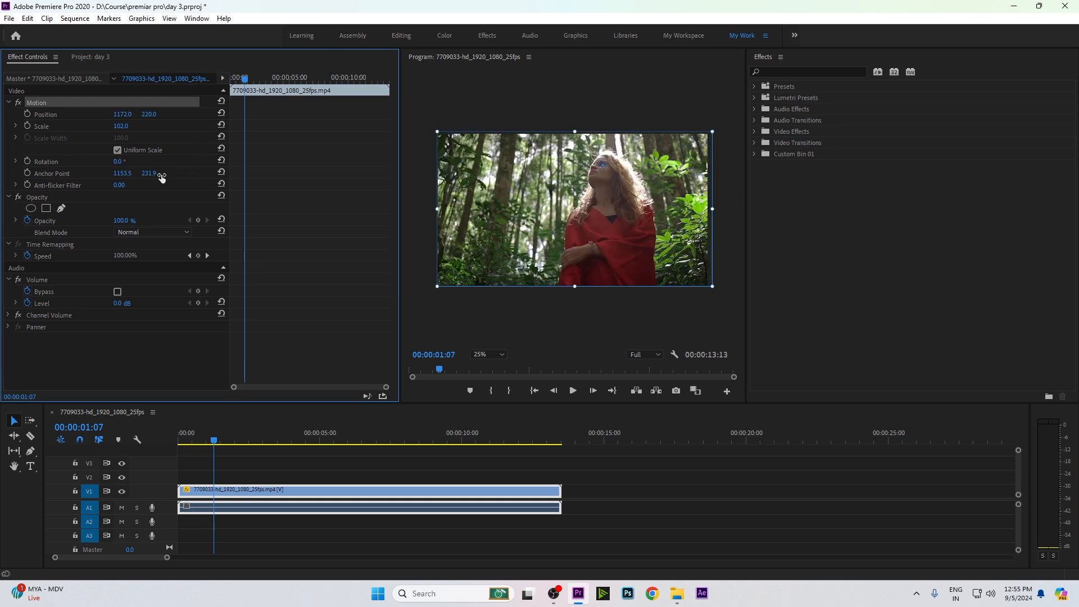
# Step: Reset the anchor point to 960, 540, move the clip back to about 968, 536, and reset its Motion settings
pyautogui.click(221, 171)
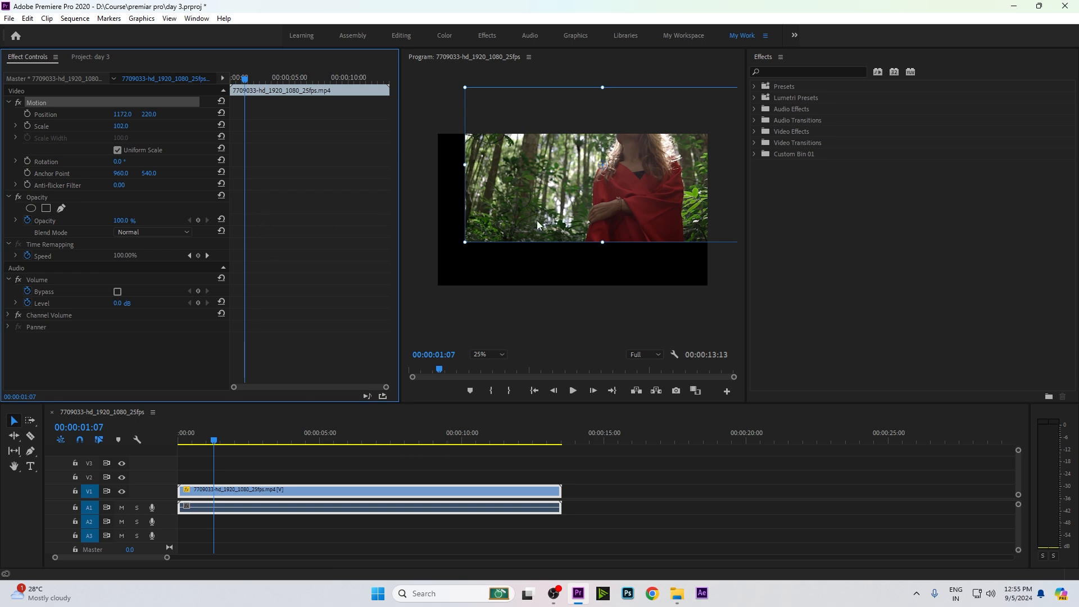
pyautogui.moveTo(538, 221); pyautogui.dragTo(528, 258)
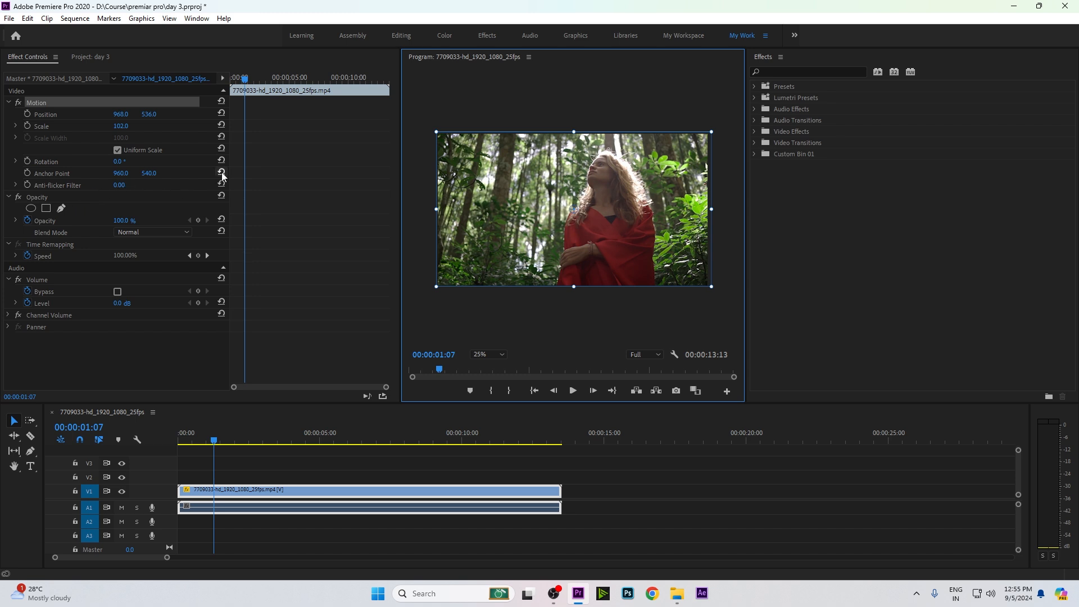
pyautogui.click(221, 102)
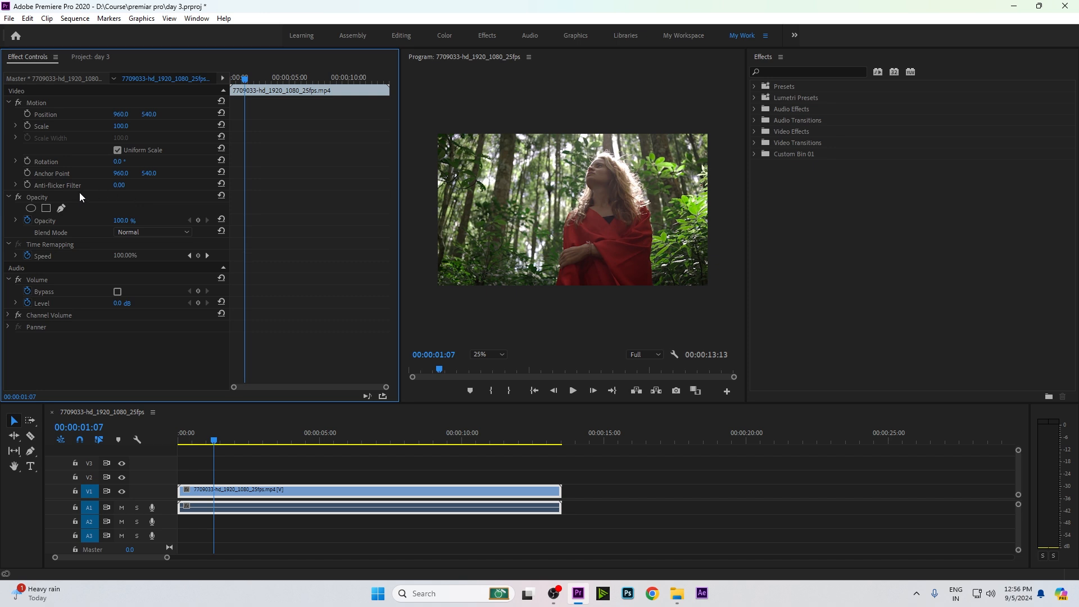
# Step: Add an opacity keyframe at 00:00:01:07 and turn opacity keyframing off, deleting that keyframe
pyautogui.click(44, 224)
pyautogui.click(27, 220)
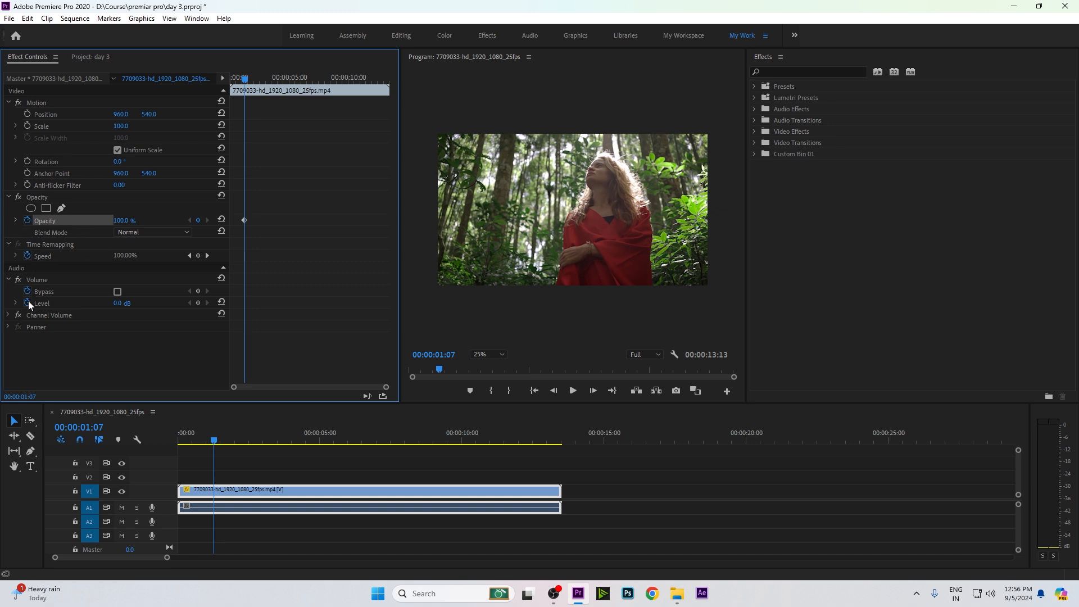
pyautogui.click(29, 220)
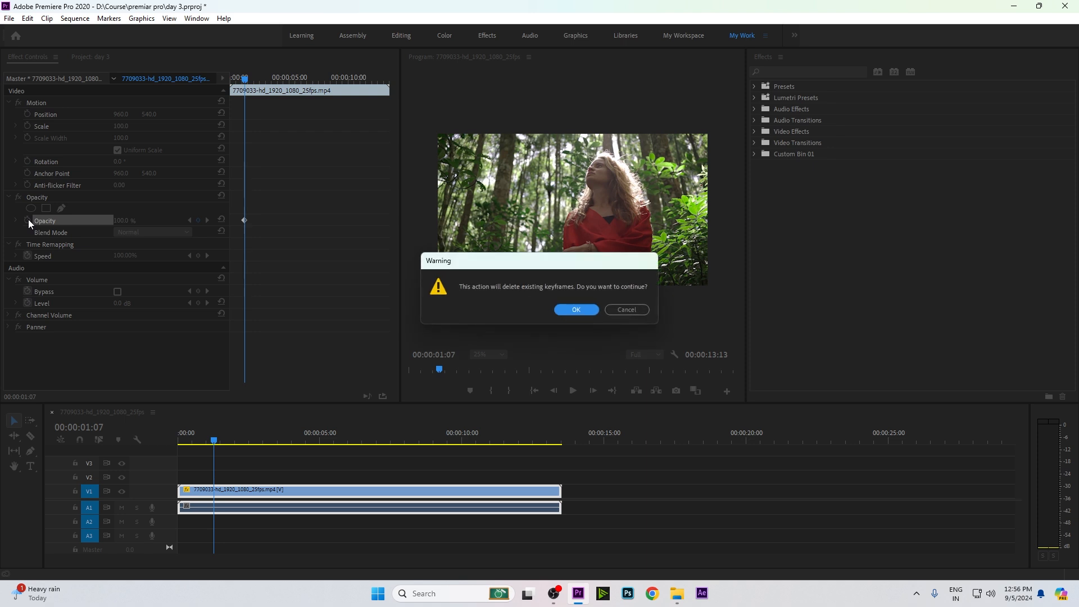
pyautogui.click(576, 310)
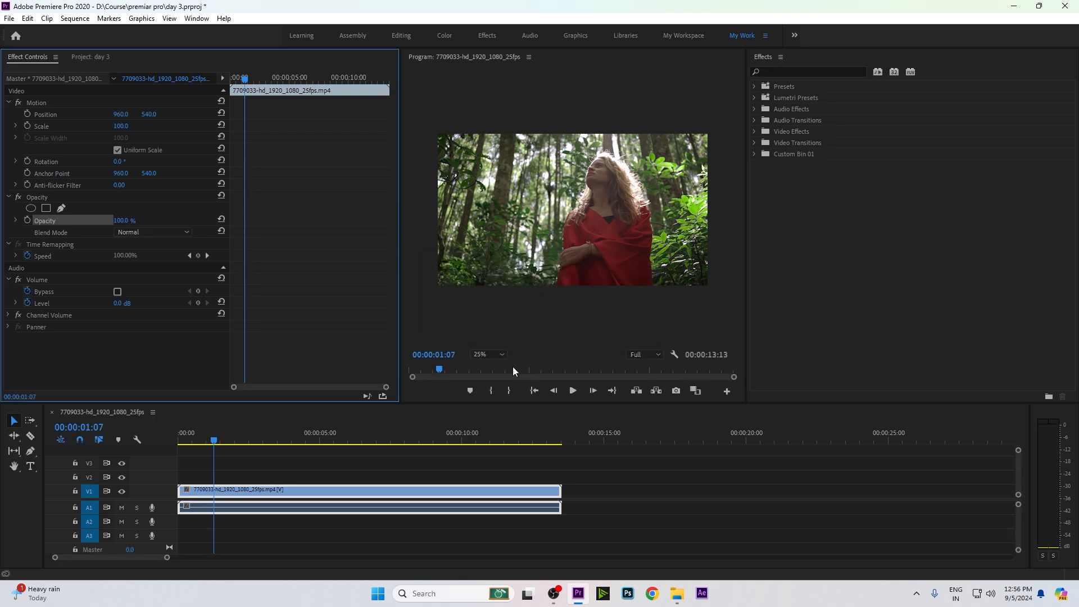
# Step: Turn on opacity keyframing at 00:00:01:07 and add a second opacity keyframe of 44% at 00:00:05:11
pyautogui.click(27, 221)
pyautogui.moveTo(138, 225); pyautogui.dragTo(149, 251)
pyautogui.moveTo(289, 444); pyautogui.dragTo(333, 444)
pyautogui.moveTo(117, 220); pyautogui.dragTo(153, 220)
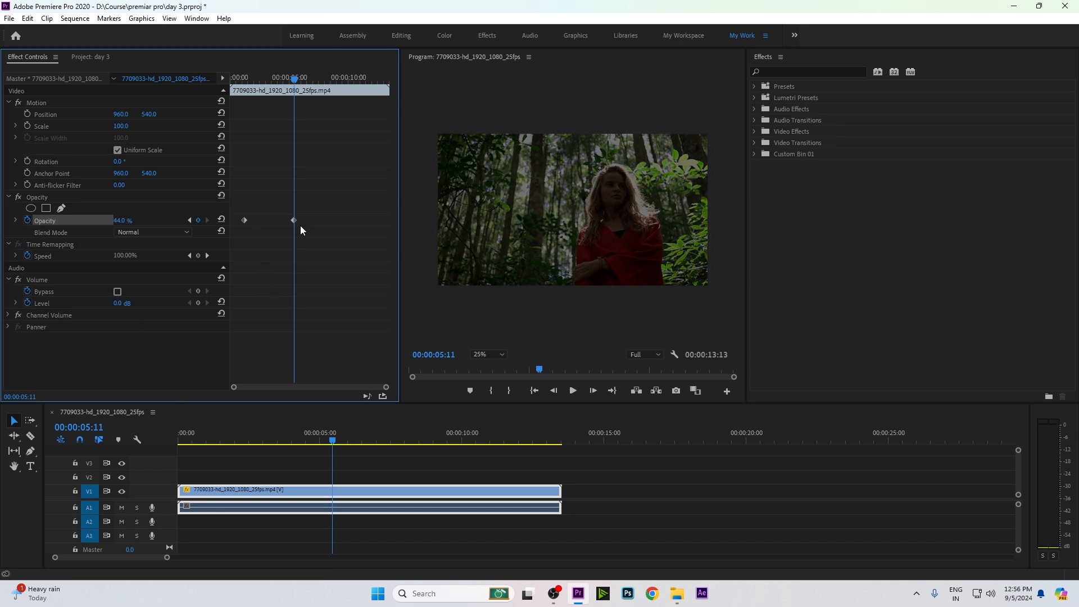
# Step: With the playhead at 00:00:06:05, turn opacity keyframing off, deleting its keyframes, and reset the opacity to 100%
pyautogui.moveTo(333, 441)
pyautogui.mouseDown()
pyautogui.moveTo(197, 441)
pyautogui.moveTo(353, 441)
pyautogui.mouseUp()
pyautogui.click(27, 220)
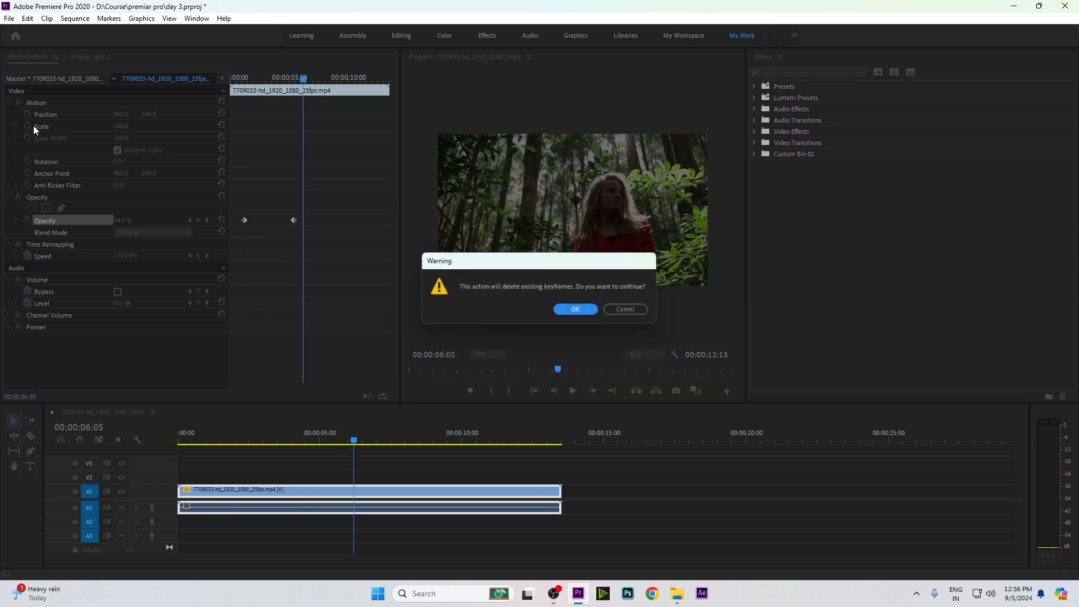
pyautogui.click(574, 310)
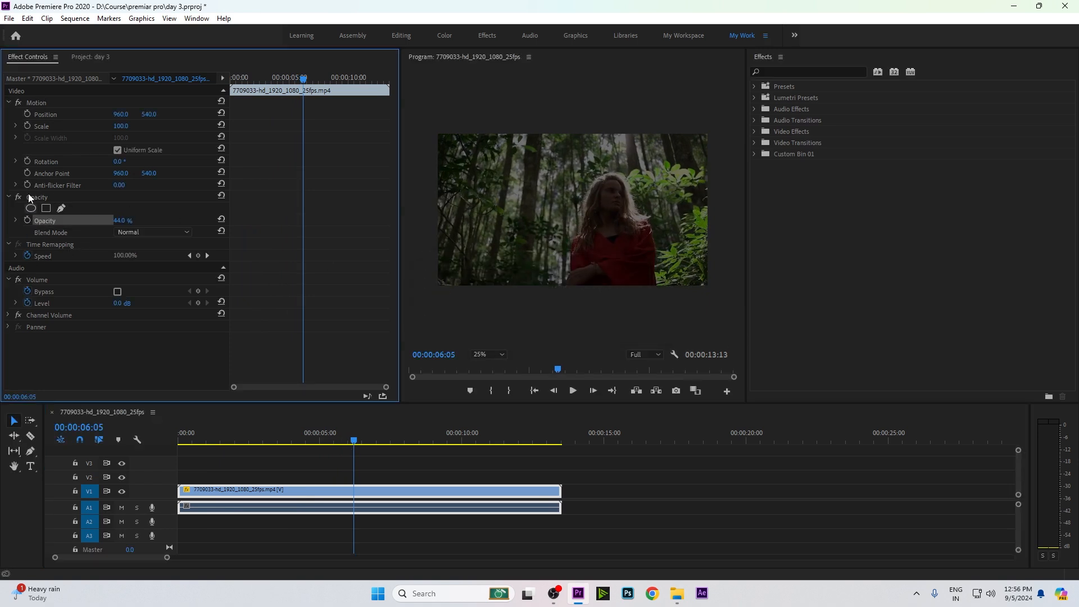
pyautogui.click(222, 227)
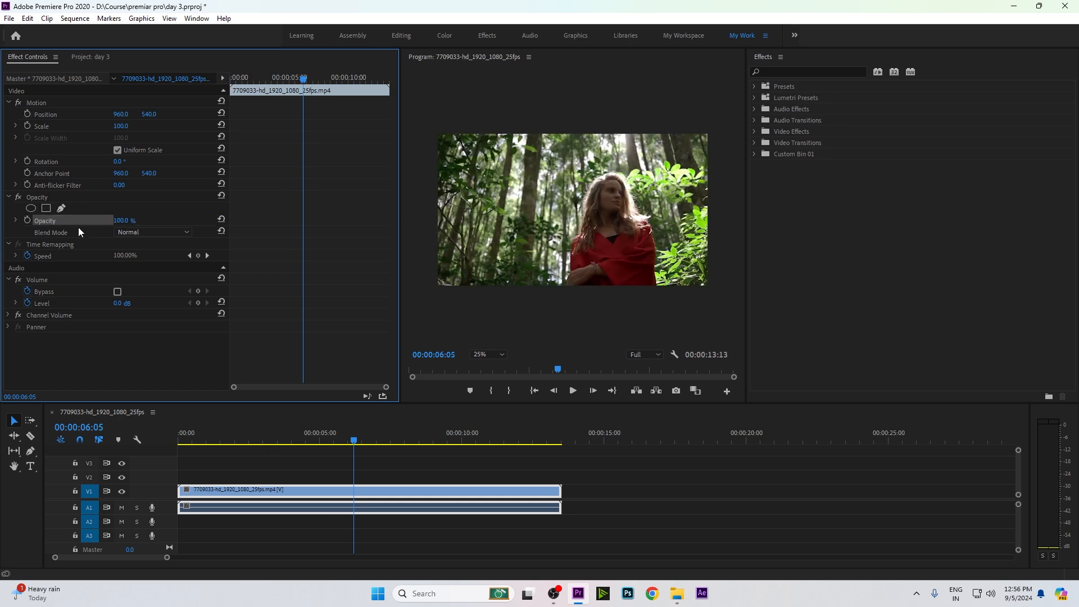
# Step: Move the forest clip, set to 31% opacity, up to V2 and place the 7709365-hd_1920_1080_25fps clip beneath it on V1
pyautogui.moveTo(120, 221); pyautogui.dragTo(81, 220)
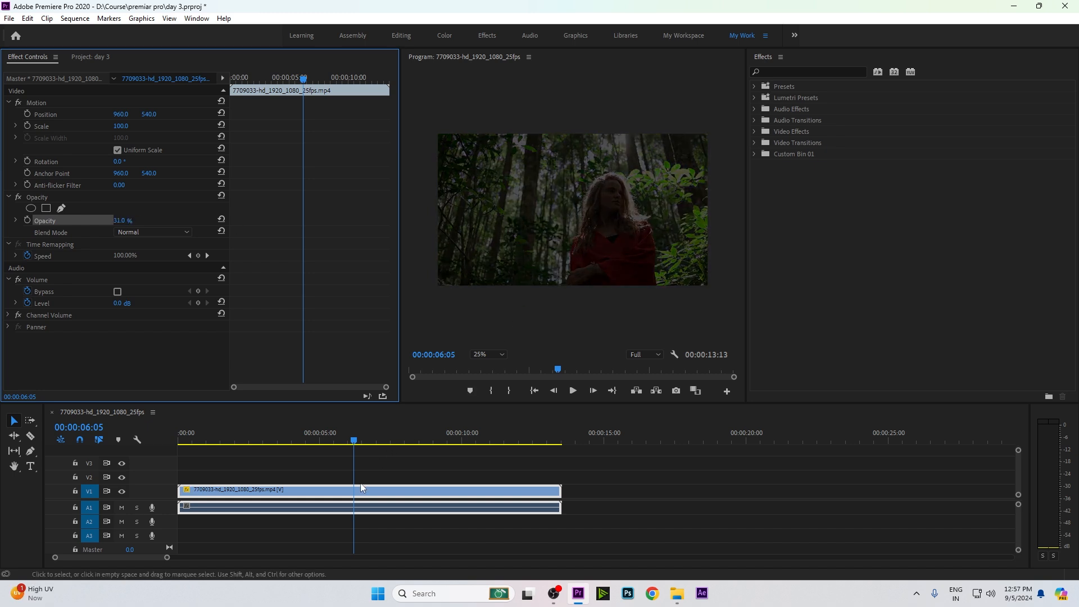
pyautogui.moveTo(360, 490); pyautogui.dragTo(361, 476)
pyautogui.click(89, 57)
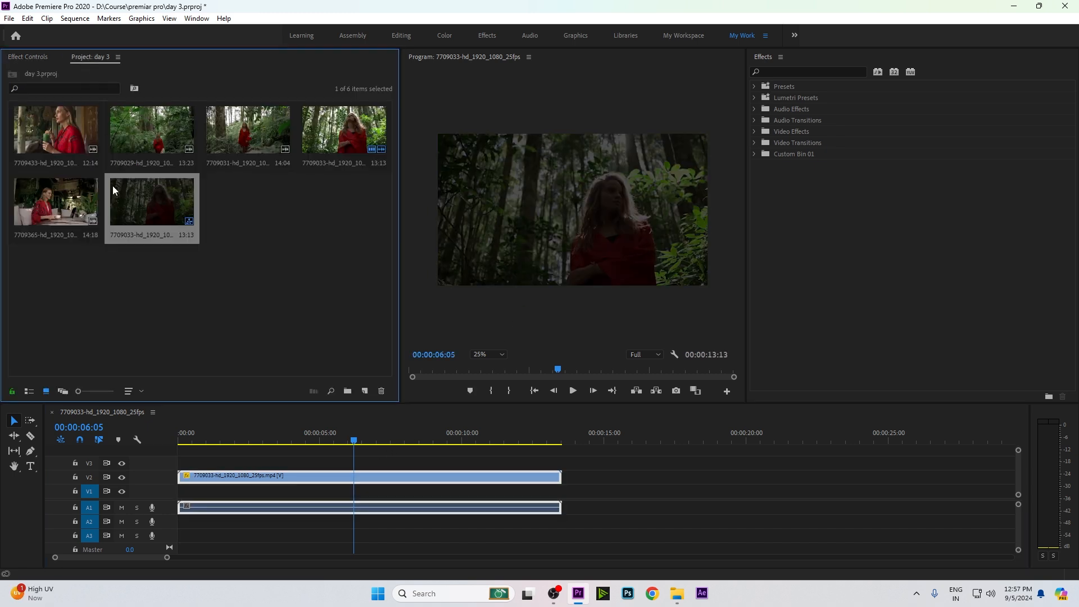
pyautogui.moveTo(67, 202); pyautogui.dragTo(329, 496)
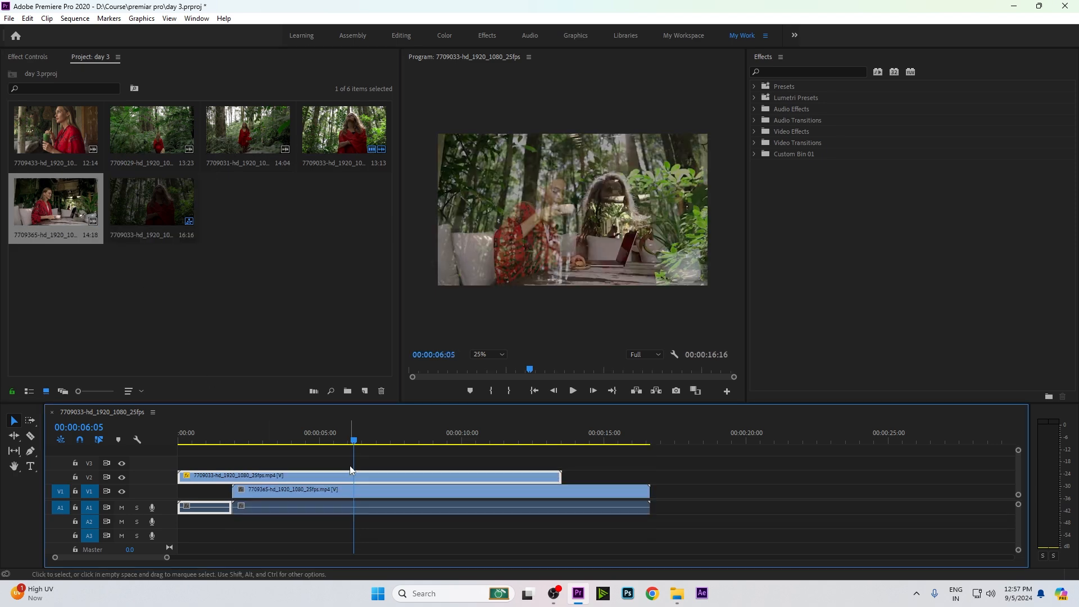
# Step: Try the V2 forest clip's opacity at 100% and set it to 62% to blend it with the clip below
pyautogui.click(32, 57)
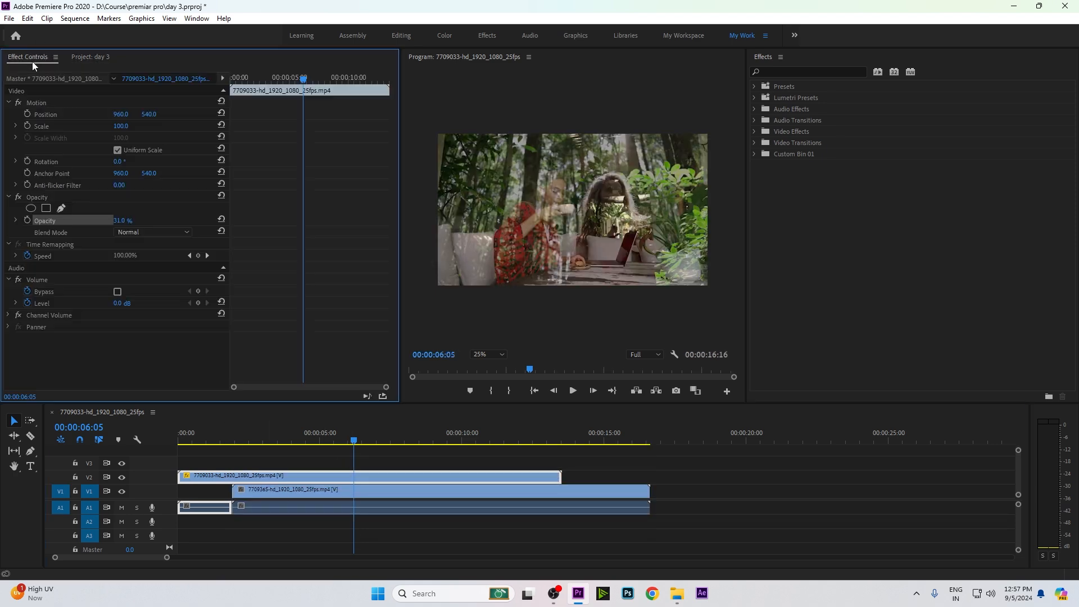
pyautogui.moveTo(120, 220); pyautogui.dragTo(154, 221)
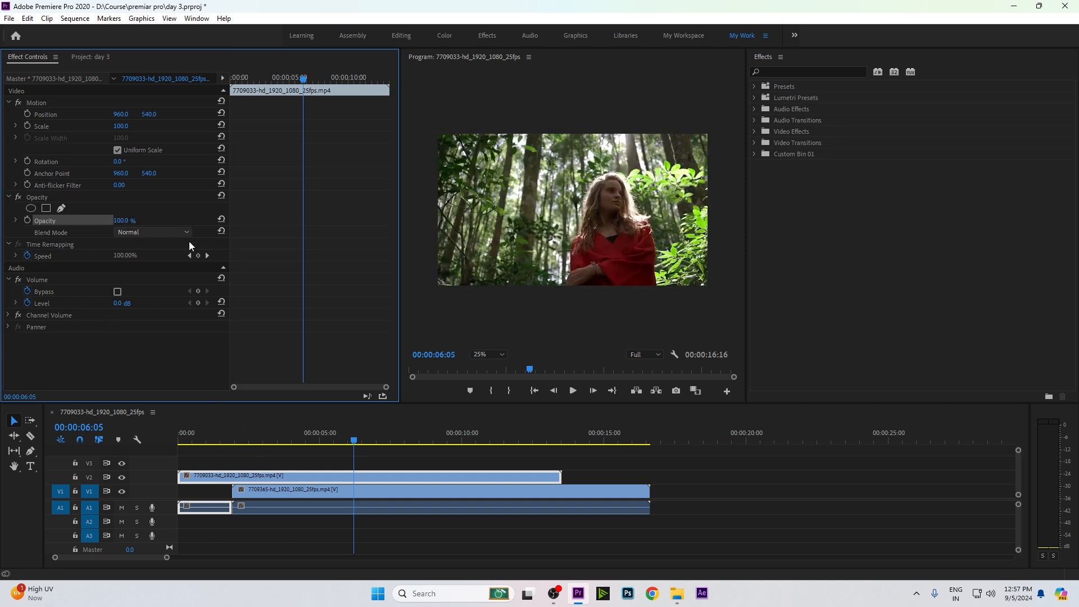
pyautogui.click(347, 478)
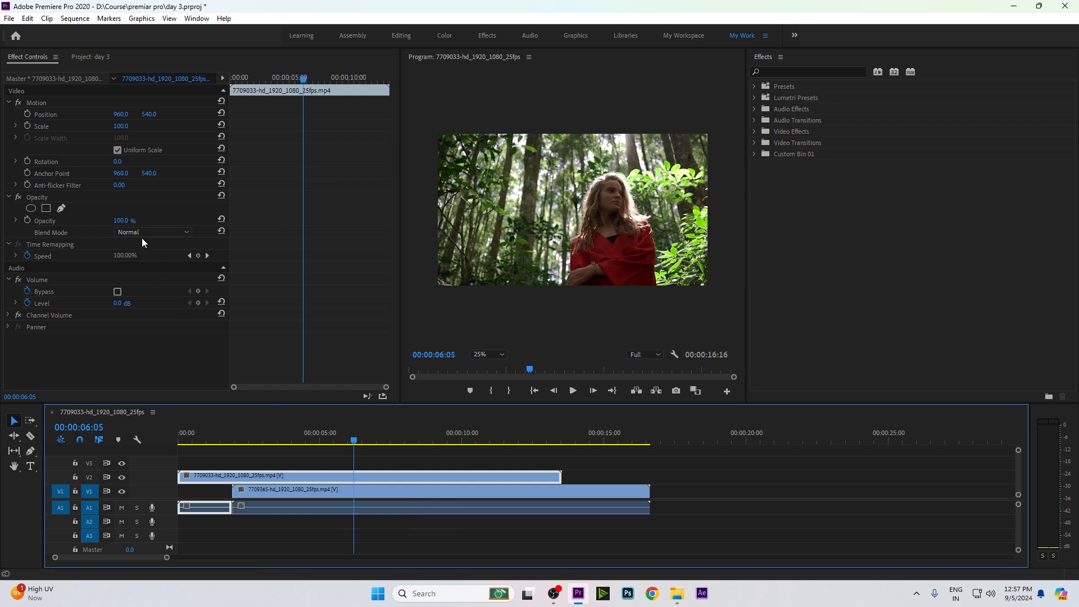
pyautogui.moveTo(121, 221); pyautogui.dragTo(97, 220)
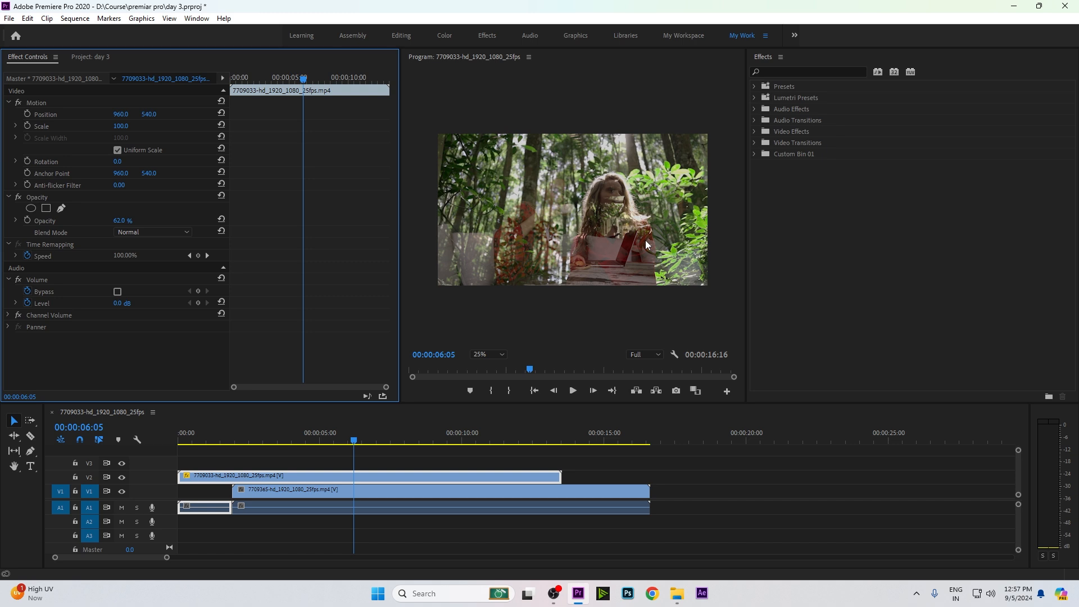
# Step: Set the V2 forest clip's opacity to 100% and its blend mode to Darken
pyautogui.moveTo(130, 221); pyautogui.dragTo(152, 221)
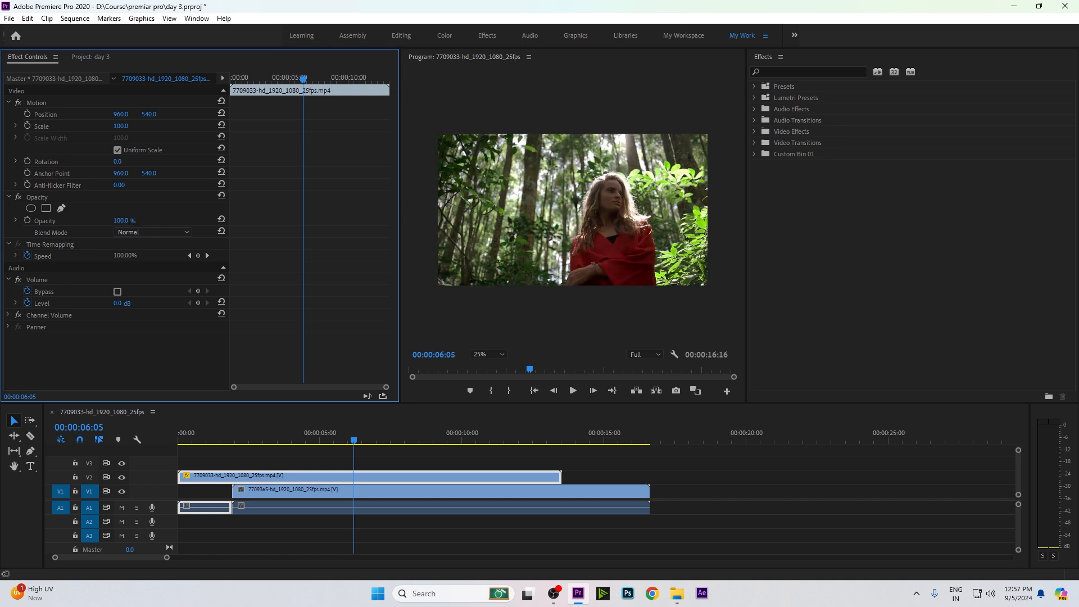
pyautogui.click(139, 231)
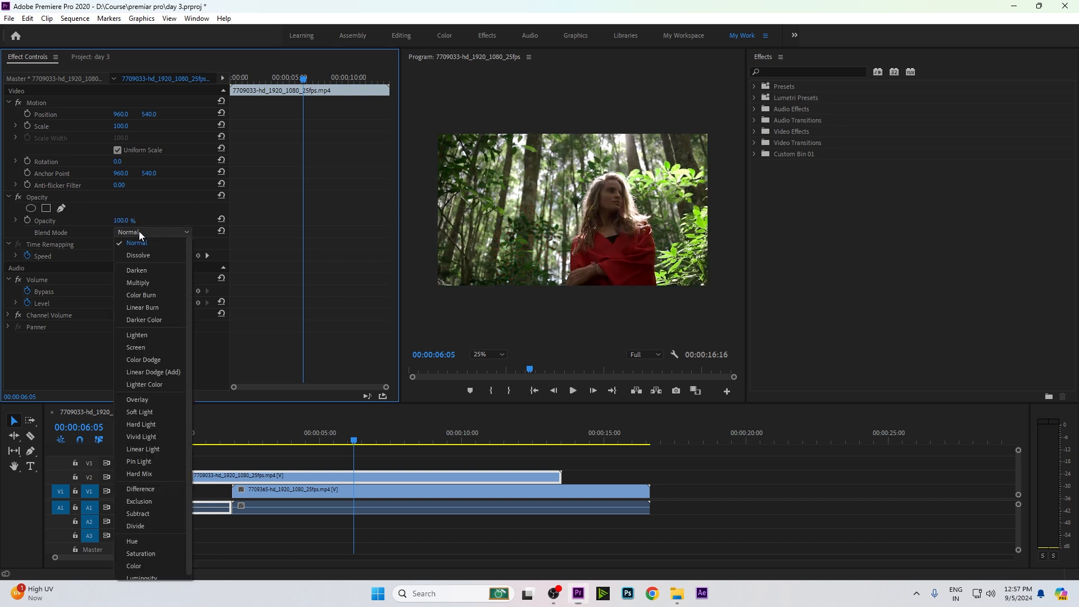
pyautogui.click(156, 272)
pyautogui.click(603, 249)
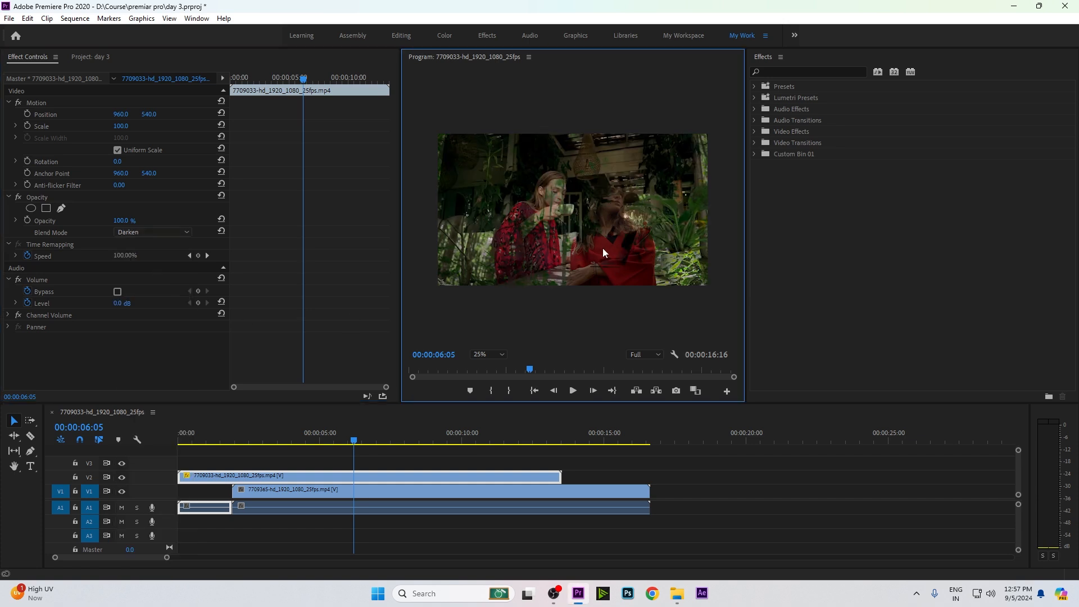
# Step: Step the playhead backward frame by frame to 00:00:03:21 to examine the Darken blend over the clip below
pyautogui.press('Left')
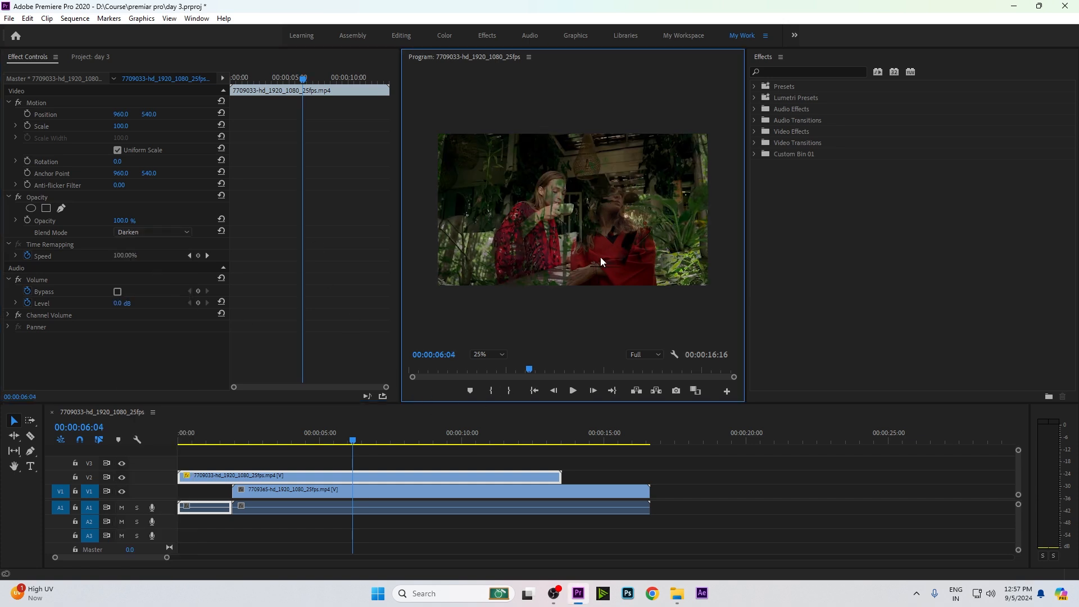
pyautogui.press('Left')
pyautogui.press('Left')
pyautogui.press('Left')
pyautogui.press('Left')
pyautogui.press('Left')
pyautogui.press('Left')
pyautogui.press('Left')
pyautogui.press('Left')
pyautogui.press('Left')
pyautogui.press('Left')
pyautogui.press('Left')
pyautogui.press('Left')
pyautogui.press('Left')
pyautogui.press('Left')
pyautogui.press('Left')
pyautogui.press('Left')
pyautogui.press('Left')
pyautogui.press('Left')
pyautogui.press('Left')
pyautogui.press('Left')
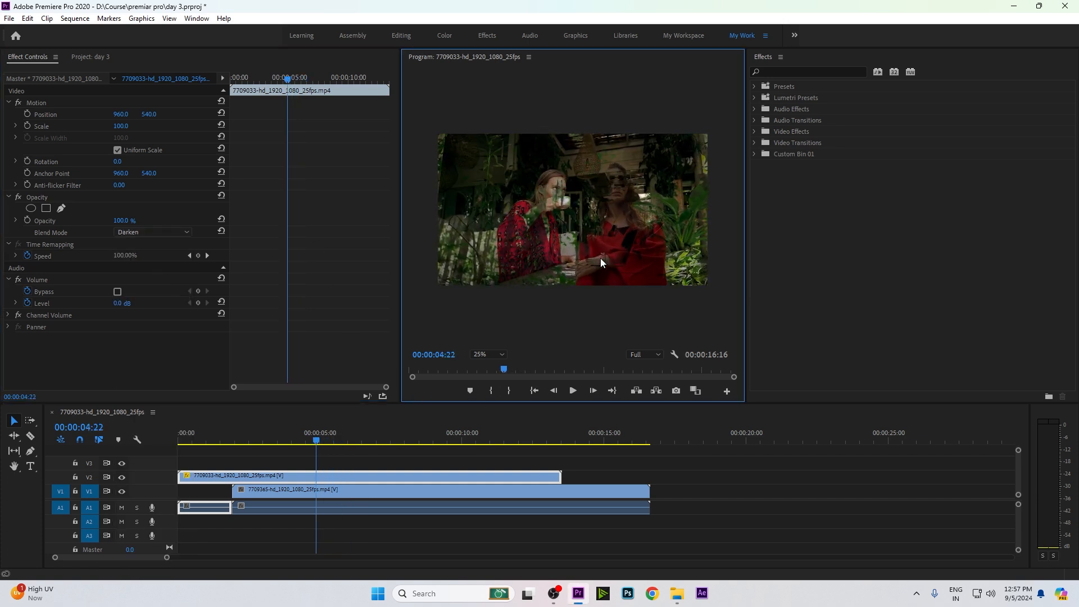
pyautogui.press('Left')
pyautogui.press('Left')
pyautogui.press('Left')
pyautogui.press('Left')
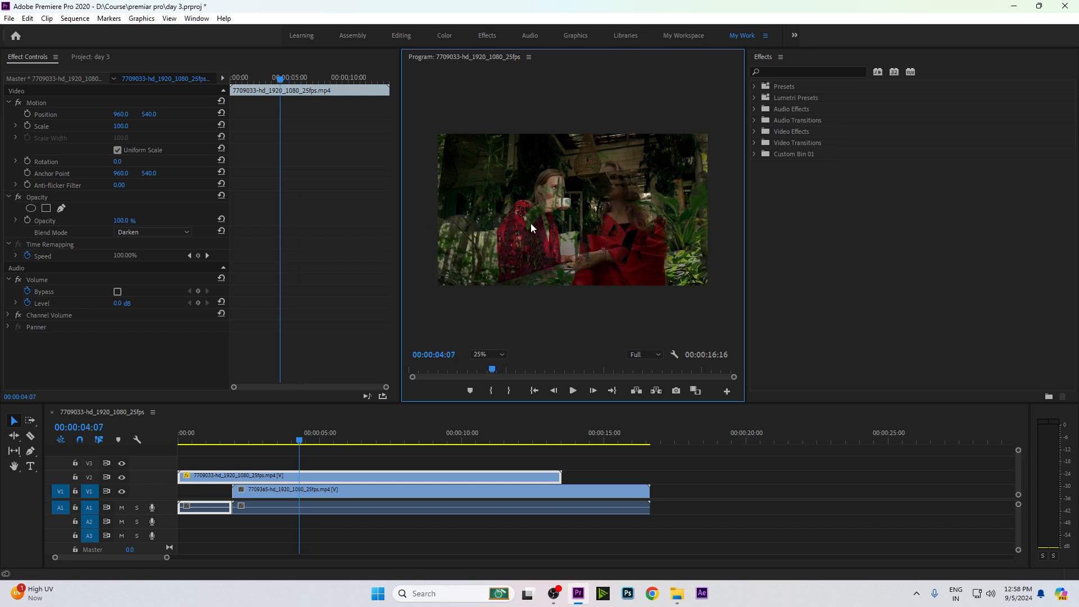
pyautogui.press('Left')
pyautogui.press('Left')
pyautogui.press('Left')
pyautogui.press('Left')
pyautogui.press('Left')
pyautogui.press('Left')
pyautogui.press('Left')
pyautogui.press('Left')
pyautogui.press('Left')
pyautogui.press('Left')
pyautogui.press('Left')
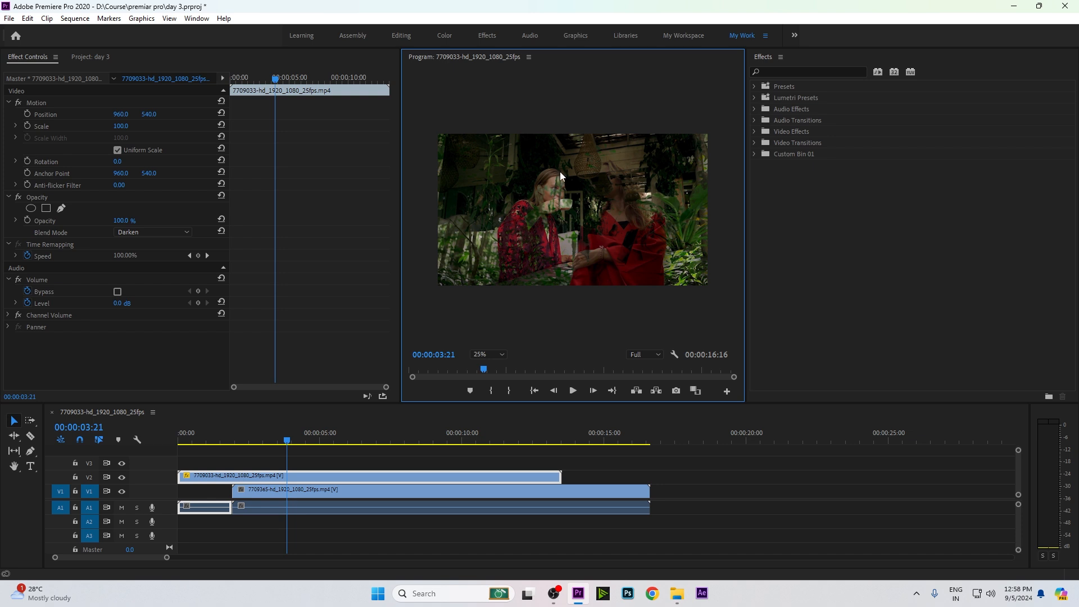
# Step: Try the Multiply and Lighten blend modes on the forest clip and play the Lighten result backward to 00:00:02:04
pyautogui.click(182, 232)
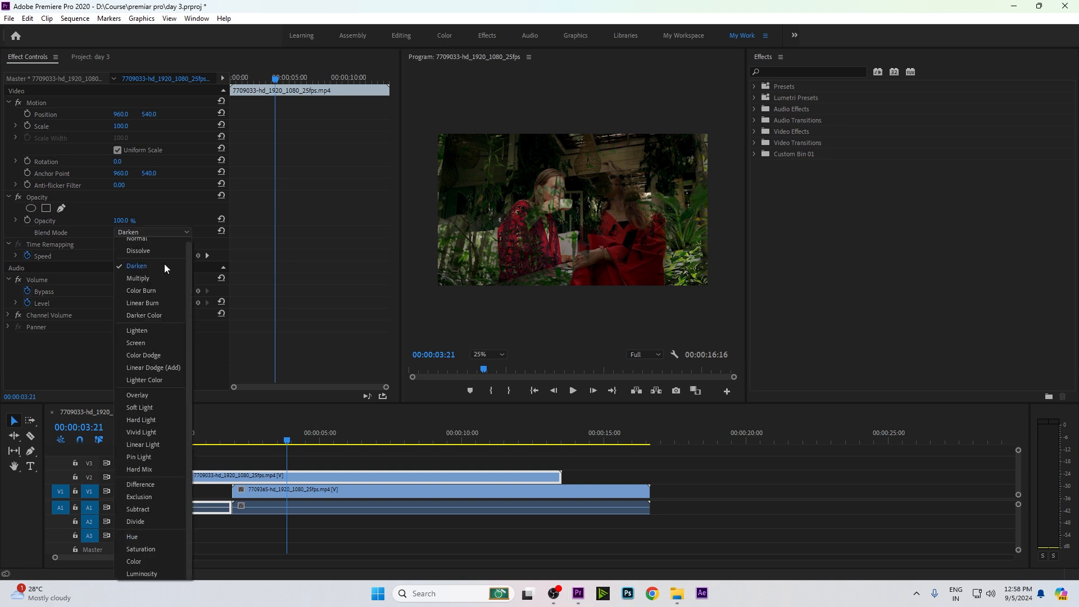
pyautogui.click(145, 279)
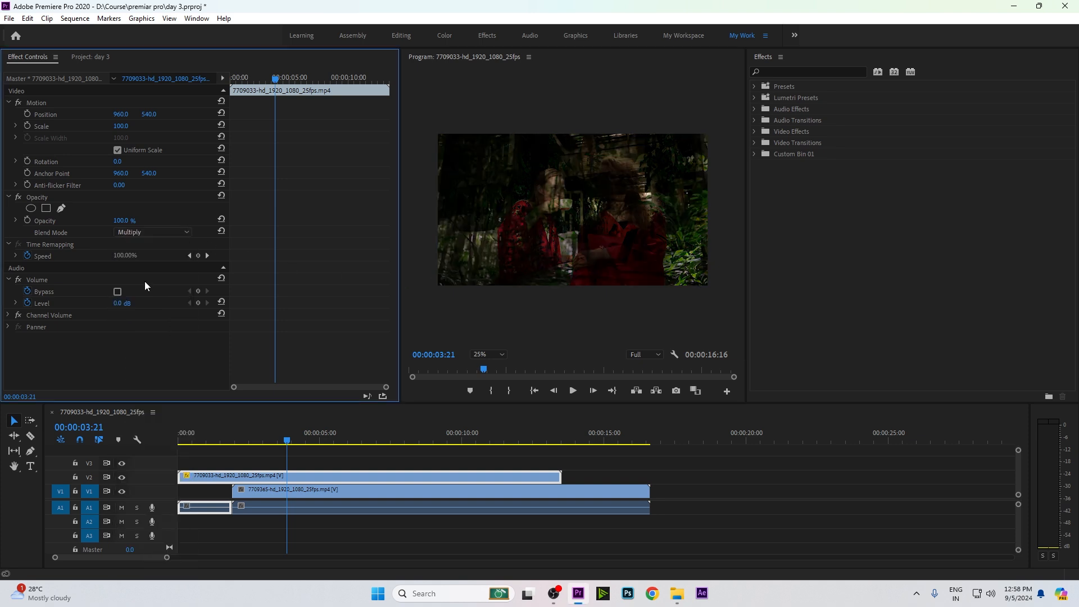
pyautogui.click(149, 232)
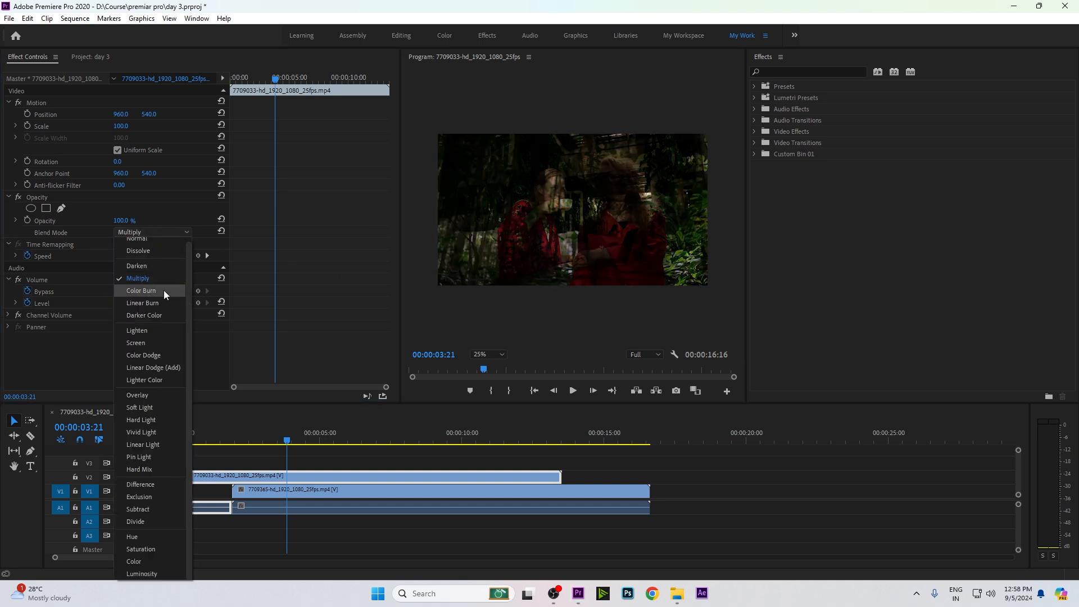
pyautogui.click(151, 331)
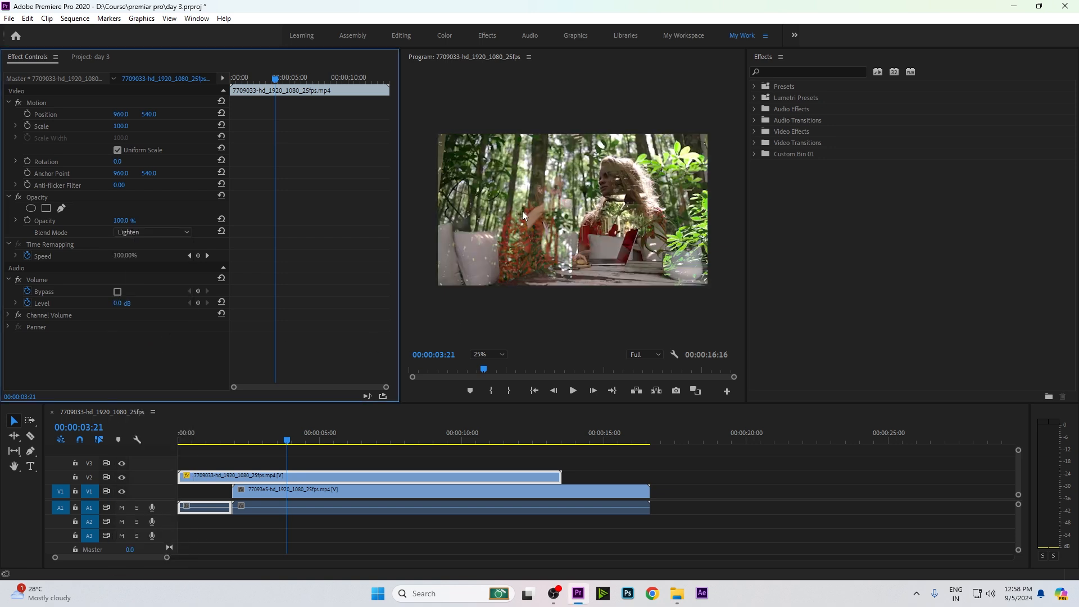
pyautogui.press('j')
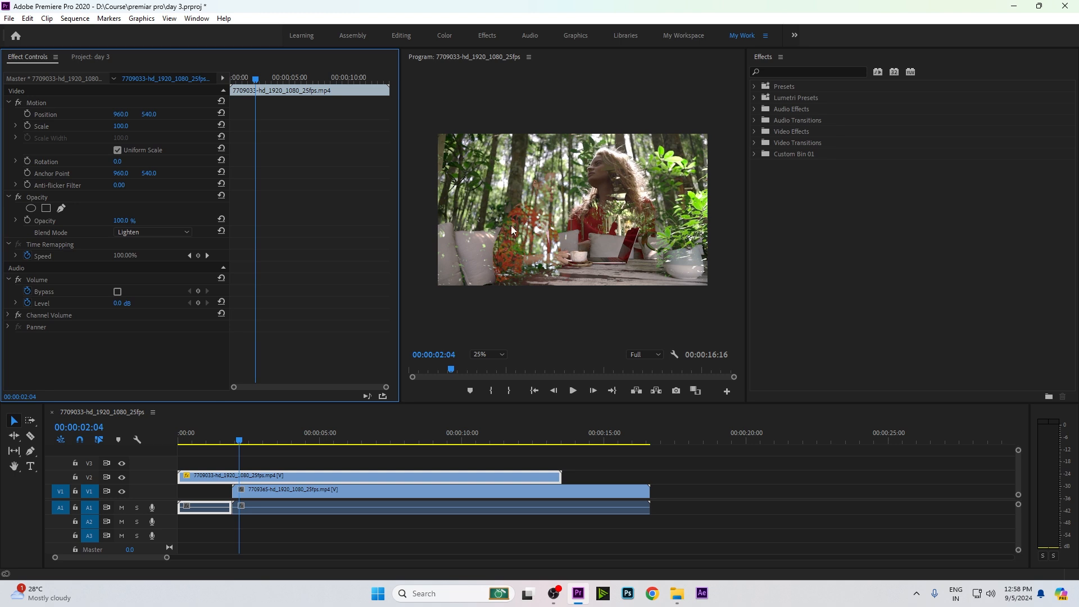
# Step: Try the Overlay blend mode on the forest clip and play the sequence to preview it
pyautogui.click(144, 234)
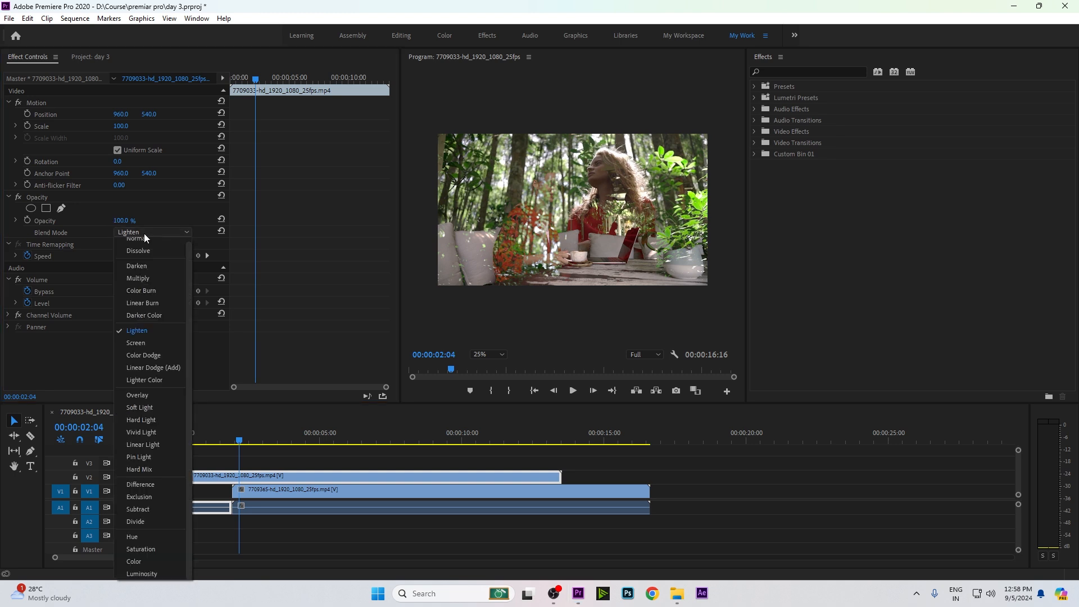
pyautogui.click(154, 395)
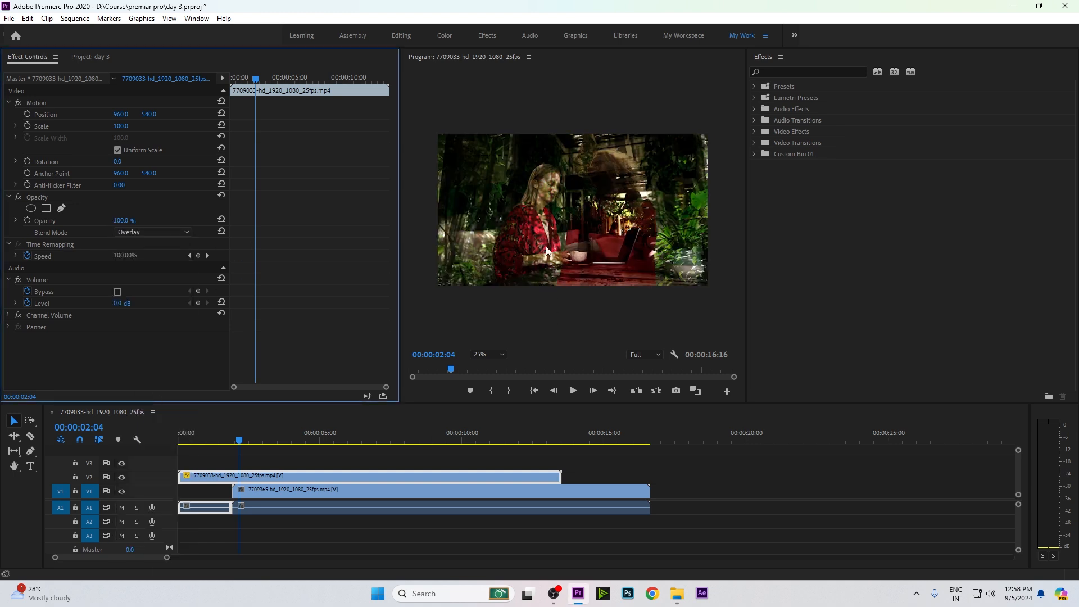
pyautogui.press('space')
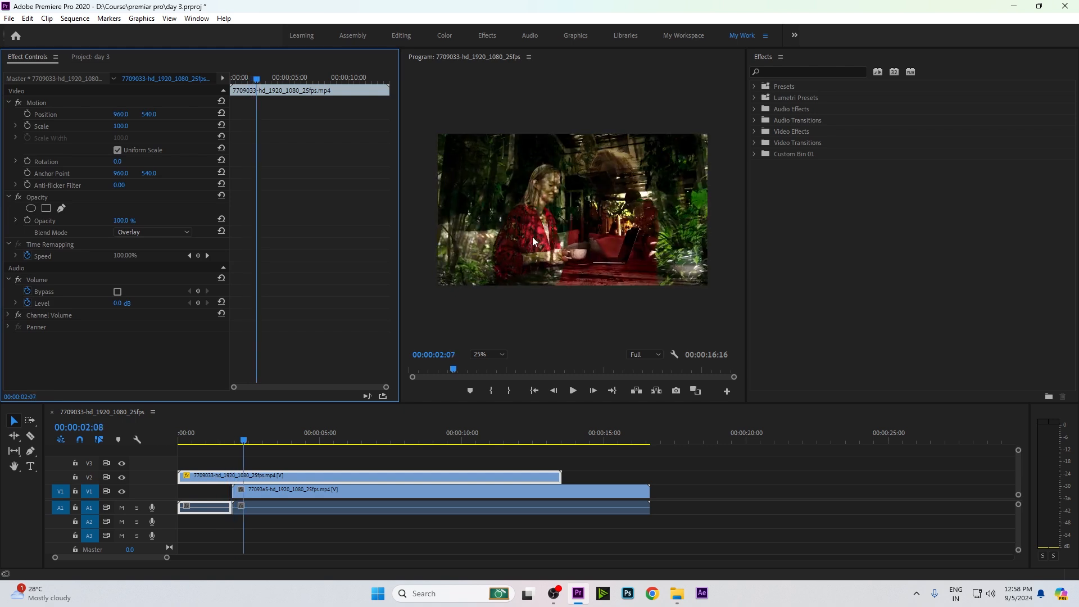
# Step: Try the Darken, Difference, Subtract and Hue blend modes in turn on the forest clip at 00:00:03:04
pyautogui.click(137, 234)
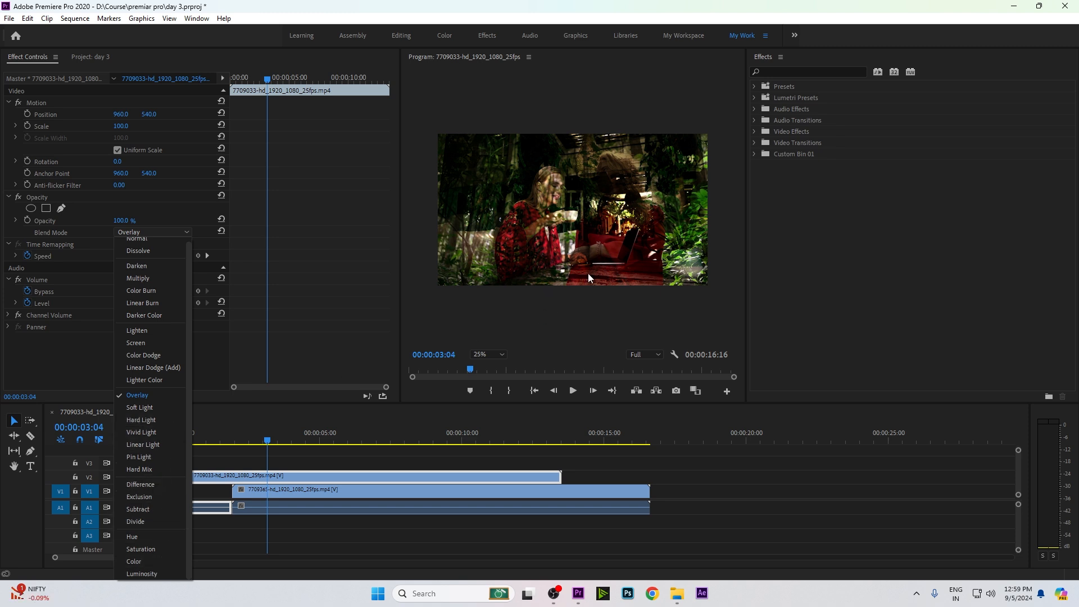
pyautogui.click(157, 267)
pyautogui.click(151, 233)
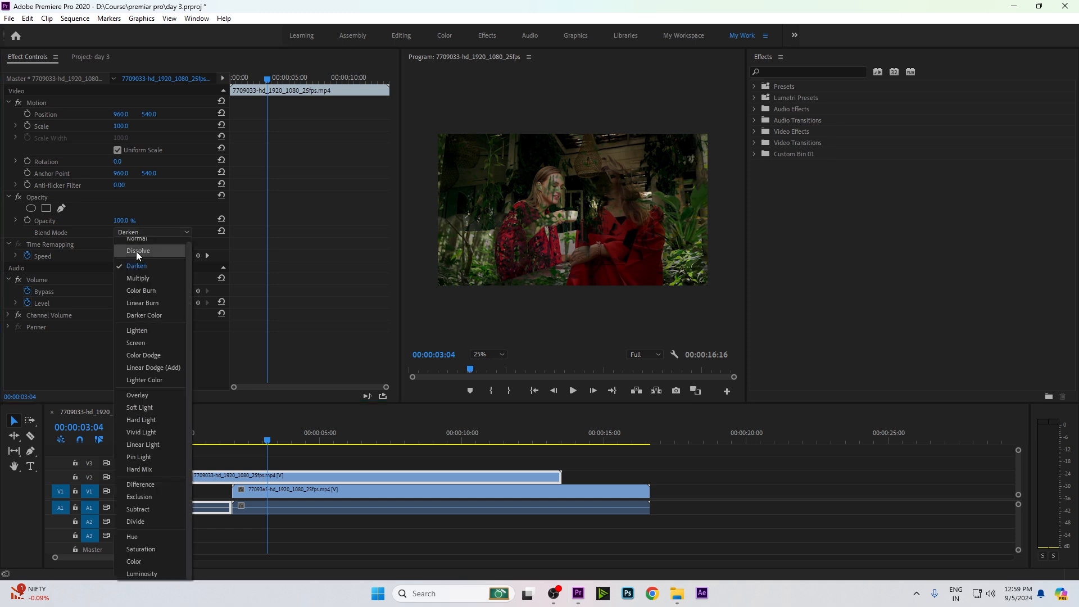
pyautogui.click(149, 487)
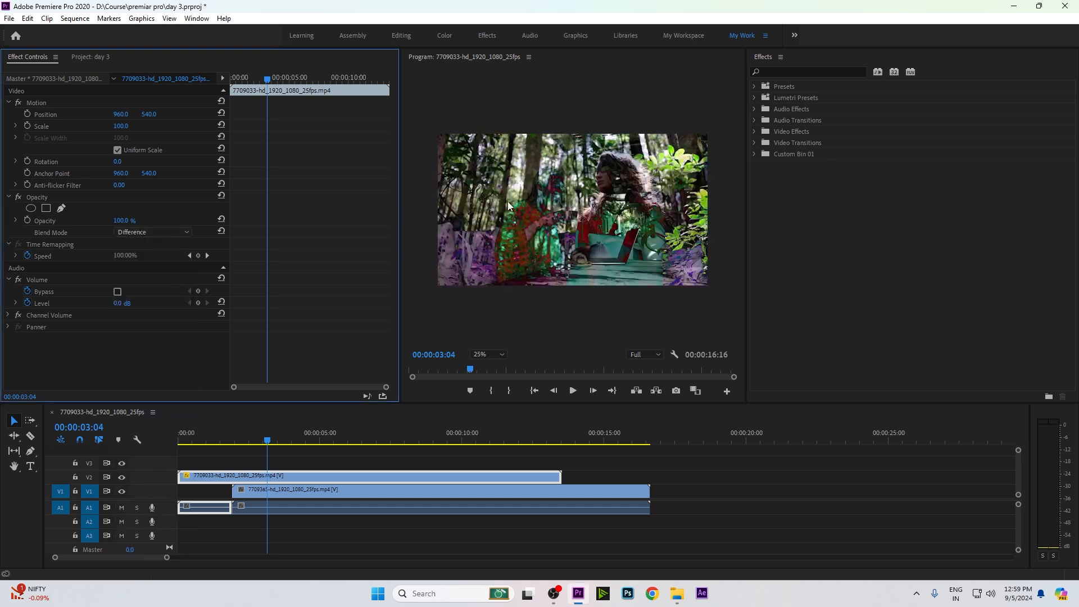
pyautogui.click(161, 231)
pyautogui.click(141, 508)
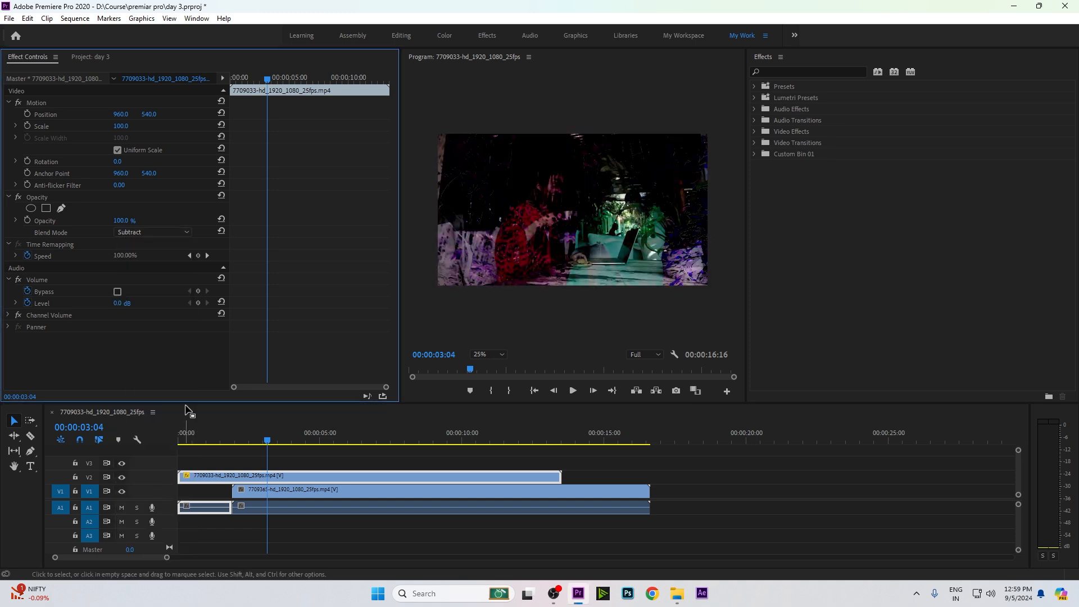
pyautogui.click(137, 233)
pyautogui.click(139, 536)
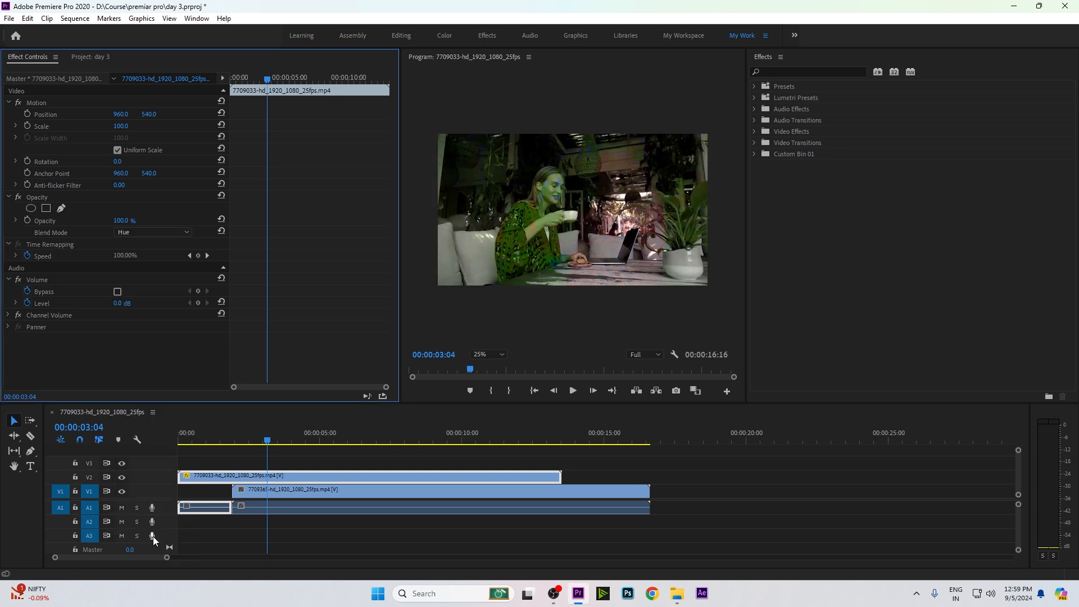
# Step: Return the forest clip's blend mode to Normal and move the playhead to 00:00:04:18
pyautogui.click(156, 233)
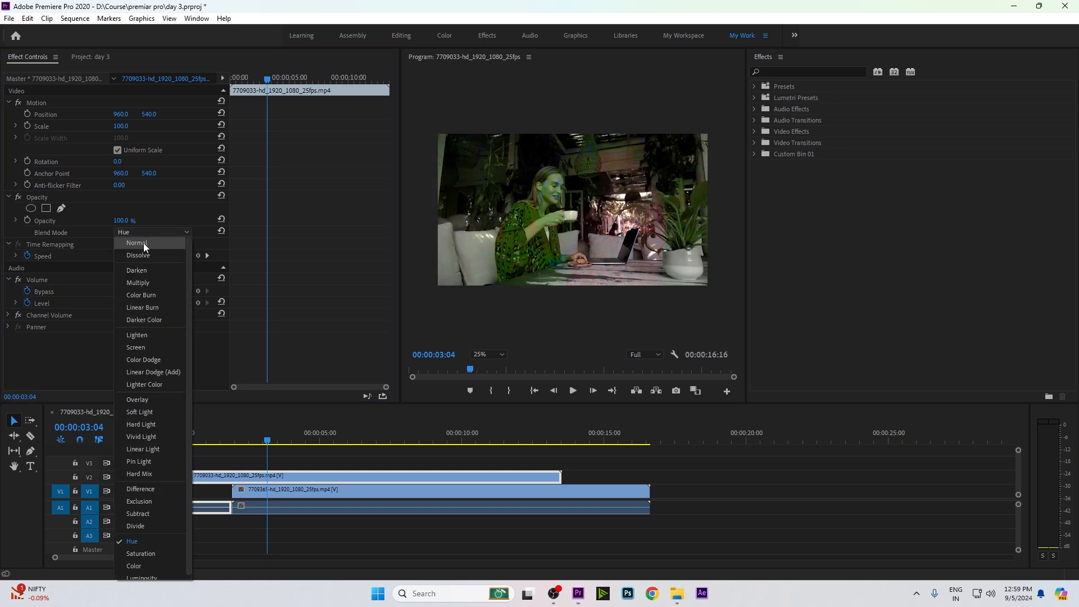
pyautogui.click(144, 241)
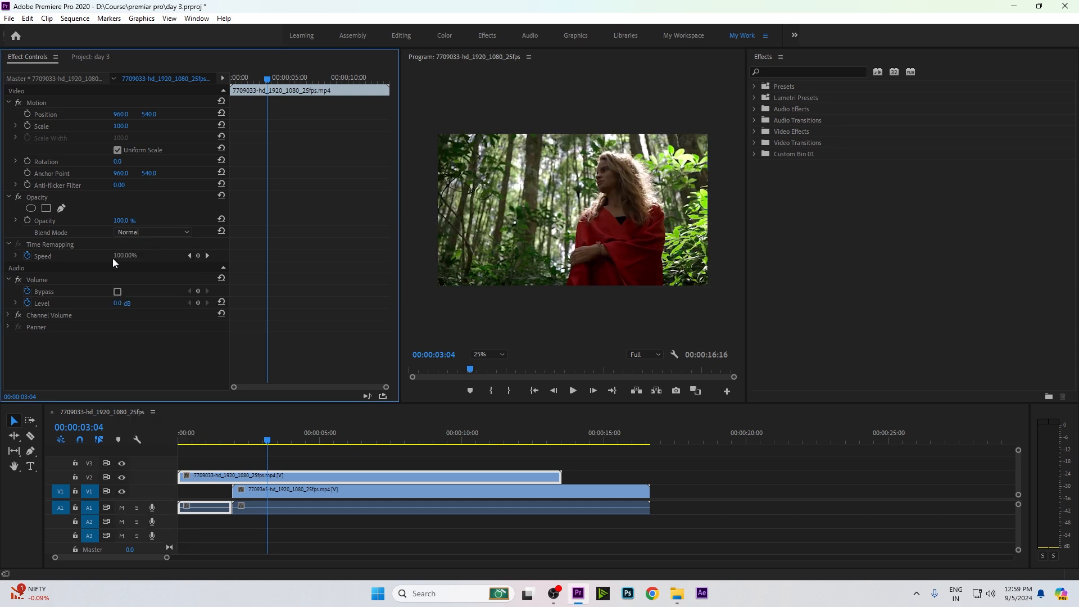
pyautogui.click(275, 442)
pyautogui.click(303, 444)
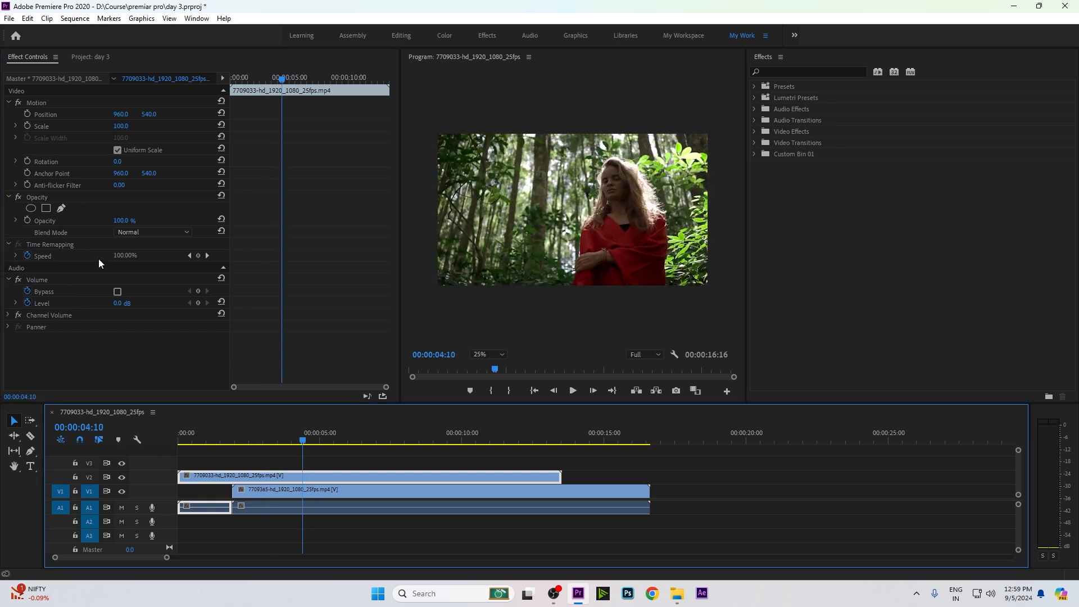
pyautogui.moveTo(298, 442)
pyautogui.mouseDown()
pyautogui.moveTo(264, 441)
pyautogui.moveTo(312, 441)
pyautogui.mouseUp()
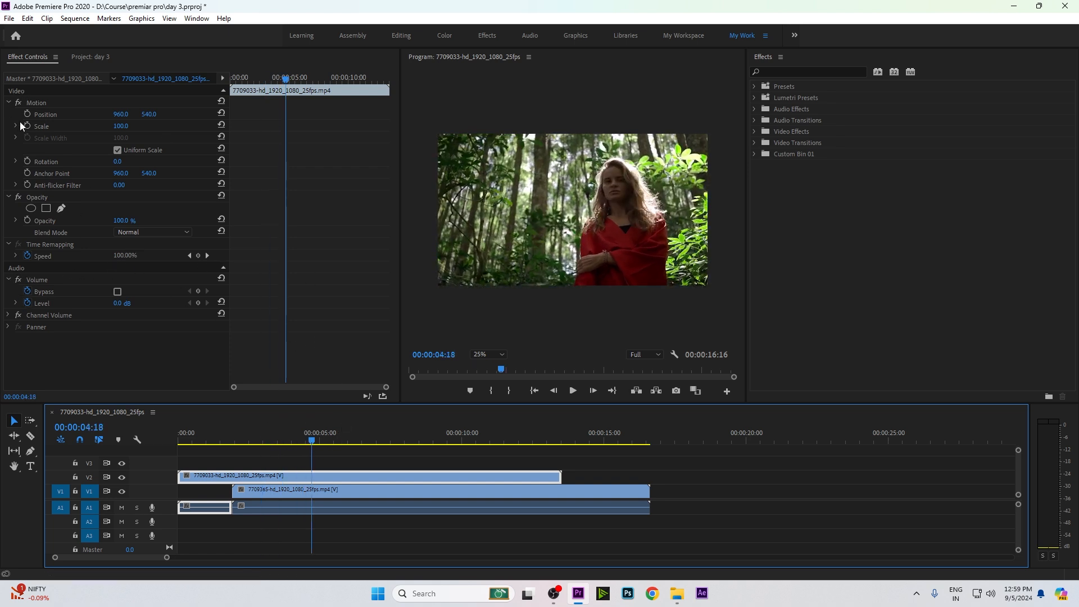
# Step: Collapse the clip's Motion and Opacity settings and pull the maximized window out into a floating one
pyautogui.click(10, 103)
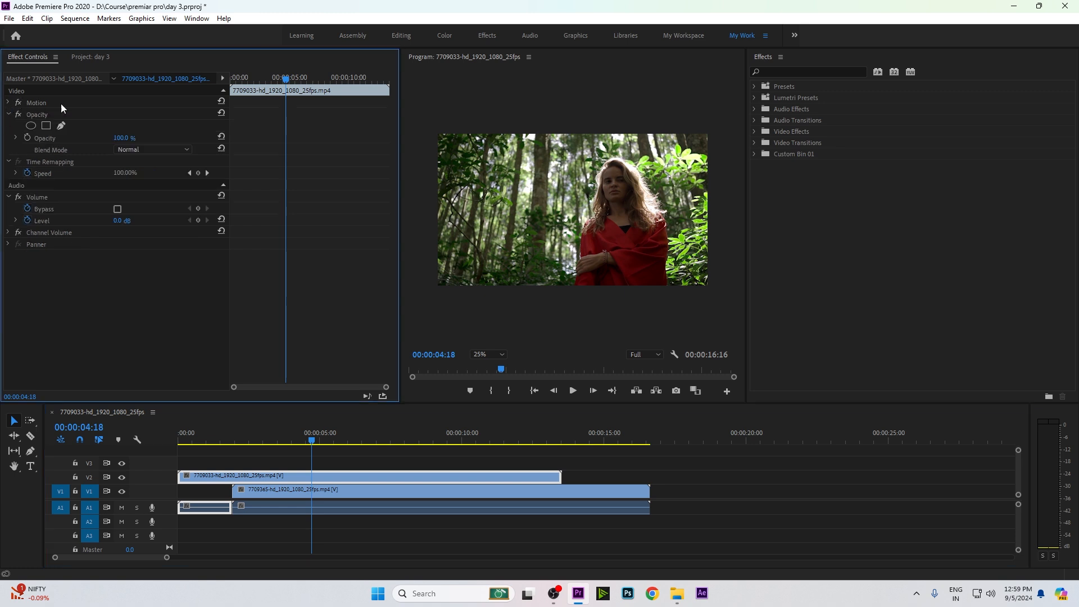
pyautogui.click(9, 114)
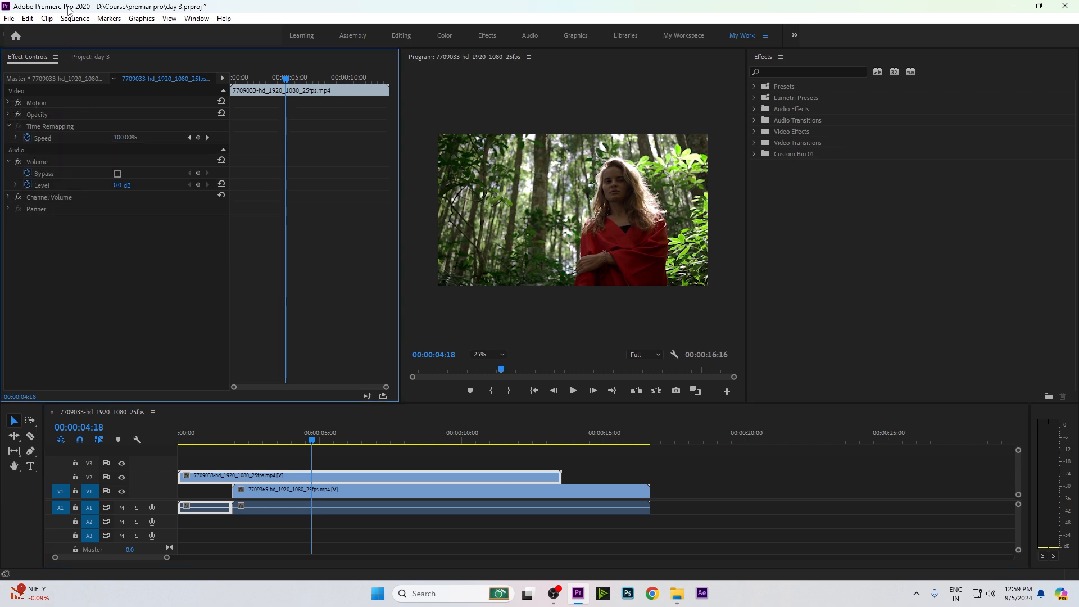
pyautogui.moveTo(70, 8); pyautogui.dragTo(248, 12)
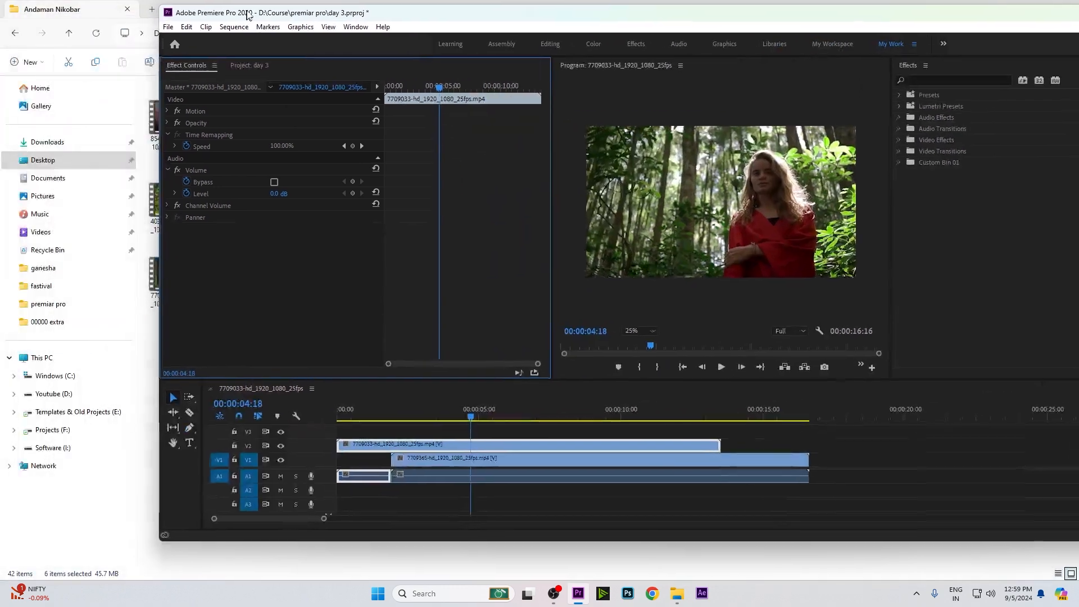
# Step: Expand the Motion settings and adjust the forest clip's Scale to 119.5 with its slider
pyautogui.click(169, 111)
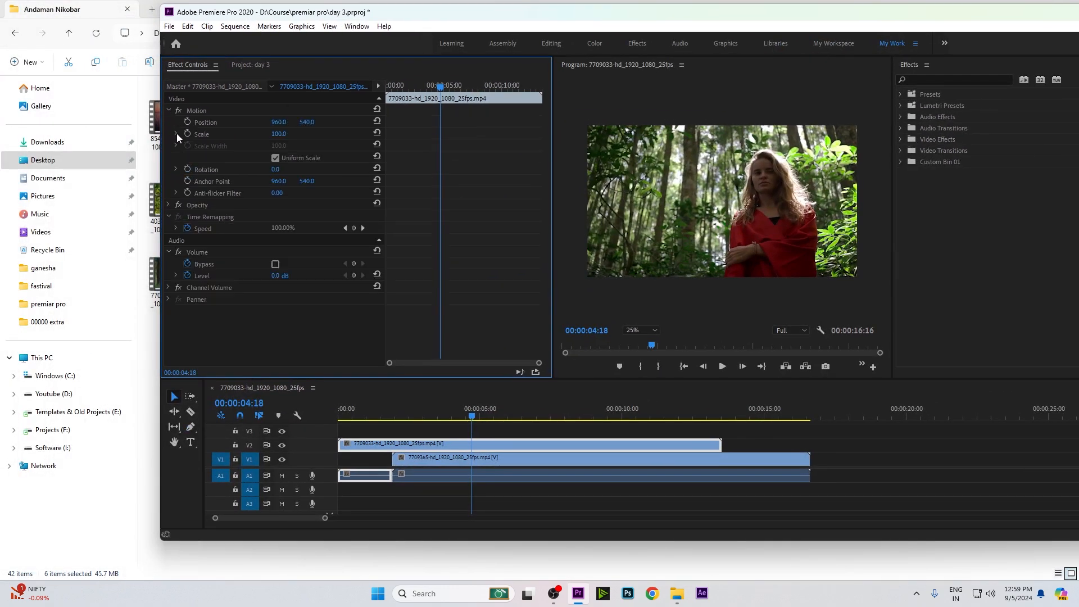
pyautogui.click(176, 134)
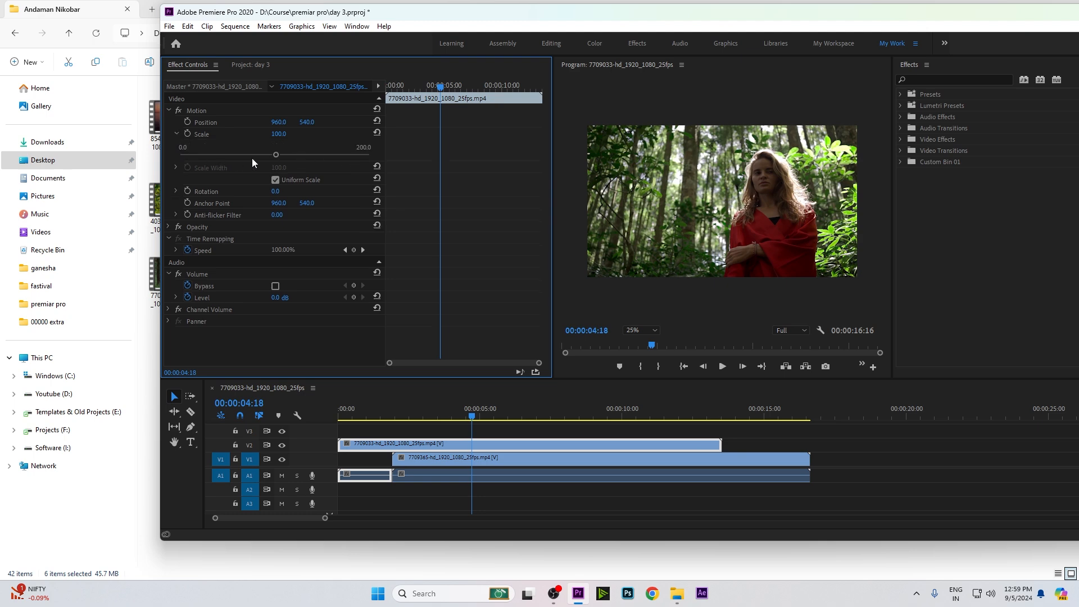
pyautogui.moveTo(276, 155); pyautogui.dragTo(247, 135)
pyautogui.hotkey('ctrl', 'z')
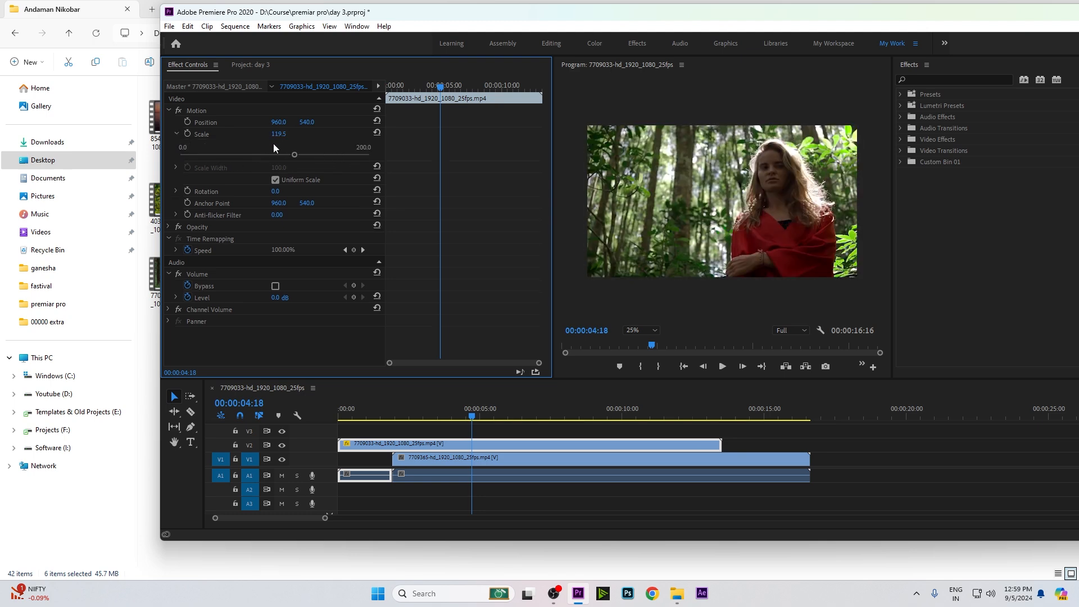
pyautogui.click(176, 135)
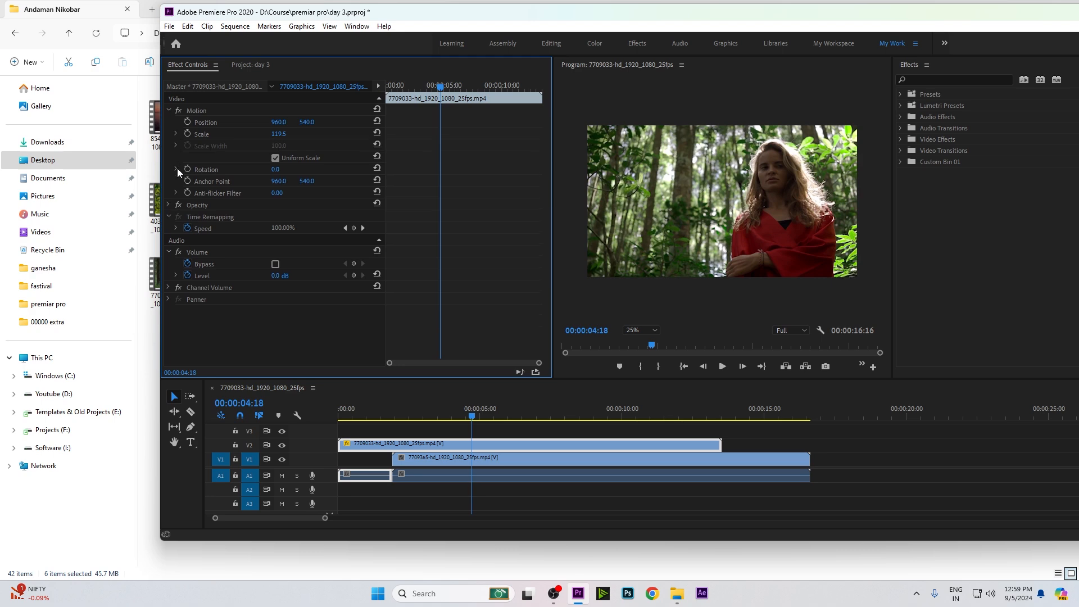
# Step: Try the forest clip's Rotation dial and collapse the Motion settings
pyautogui.click(176, 169)
pyautogui.moveTo(277, 182)
pyautogui.mouseDown()
pyautogui.moveTo(287, 181)
pyautogui.moveTo(280, 171)
pyautogui.moveTo(275, 185)
pyautogui.moveTo(279, 177)
pyautogui.mouseUp()
pyautogui.click(177, 169)
pyautogui.click(170, 109)
# Step: Look over the clip's Opacity settings, collapse them again and maximize the window
pyautogui.click(168, 121)
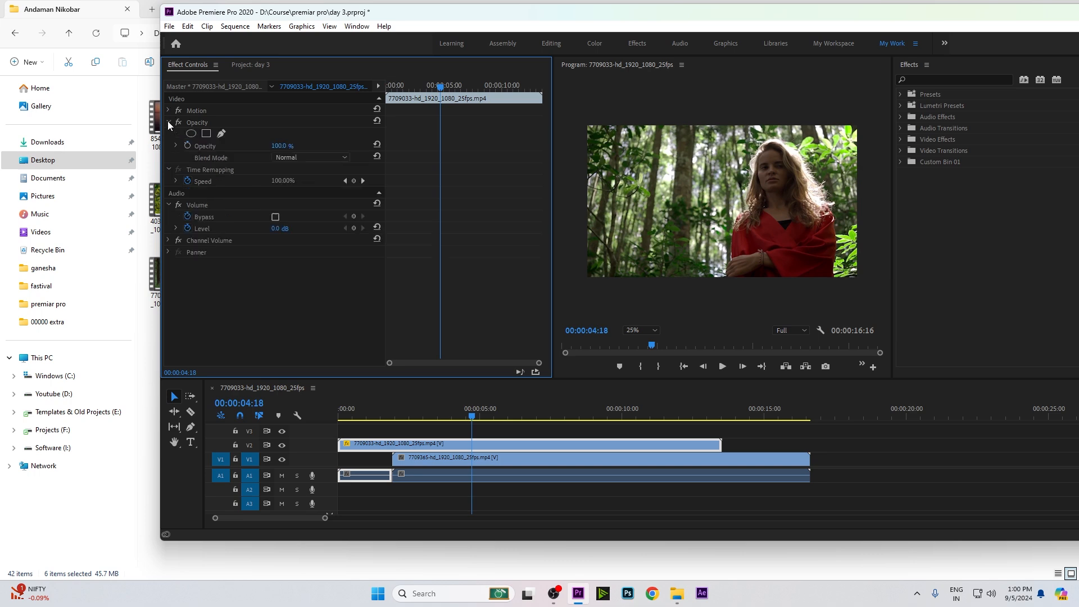
pyautogui.click(167, 120)
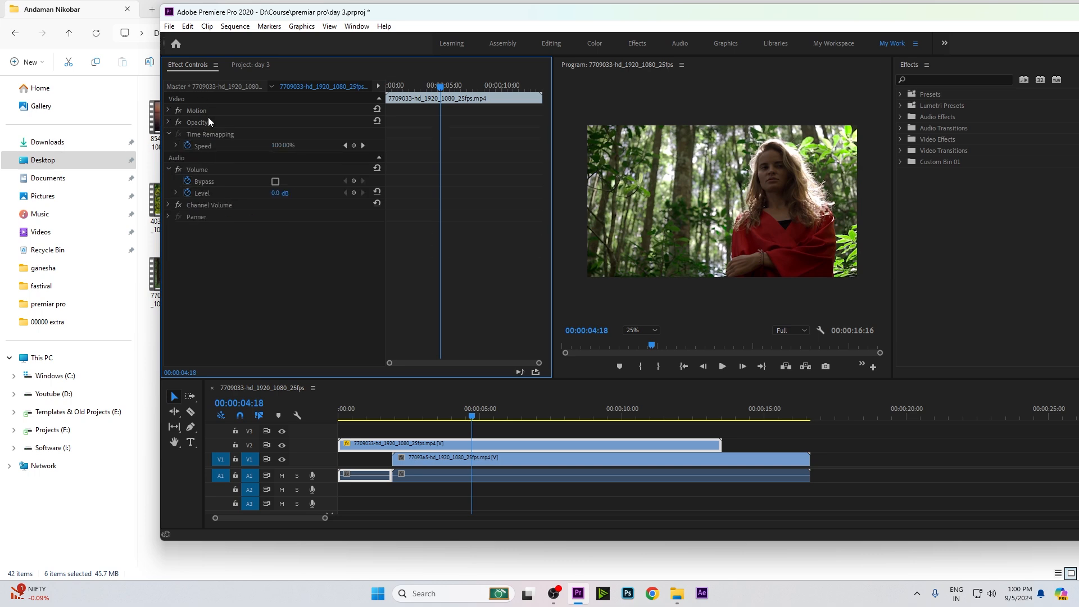
pyautogui.doubleClick(990, 16)
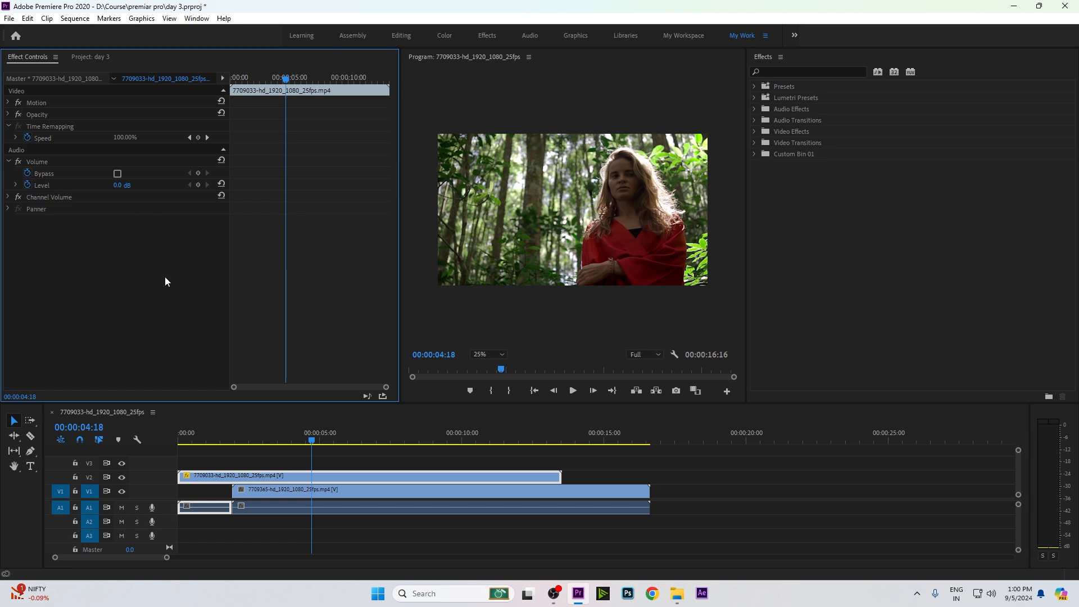
# Step: Try volume Level keyframes of -37.2 dB at 00:00:04:18 and -4.4 dB at 00:00:07:20 on the forest clip, and undo them
pyautogui.moveTo(115, 188); pyautogui.dragTo(74, 190)
pyautogui.click(398, 438)
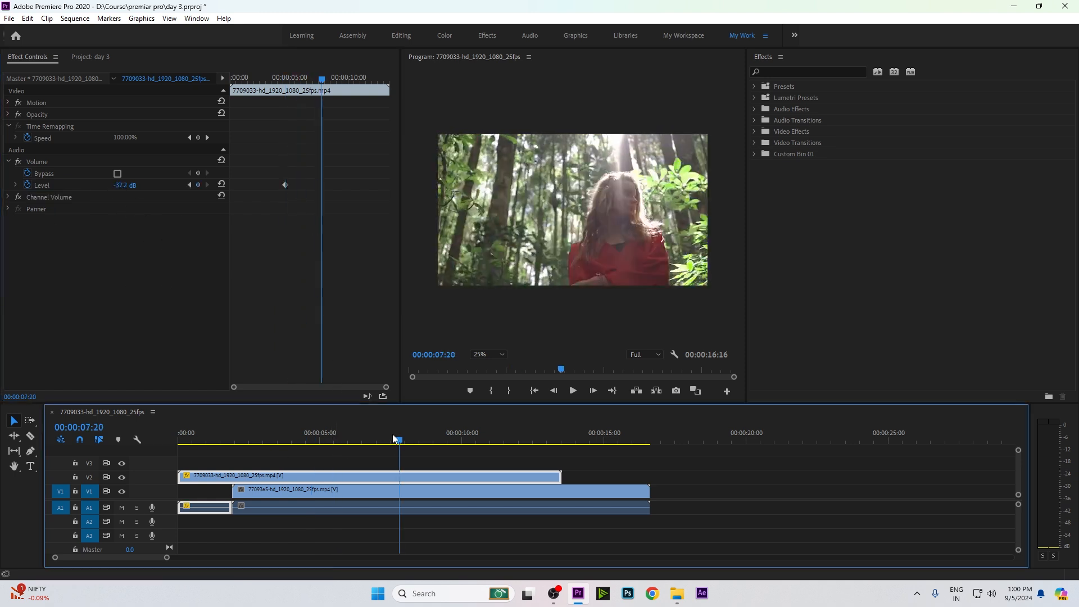
pyautogui.moveTo(121, 186); pyautogui.dragTo(158, 185)
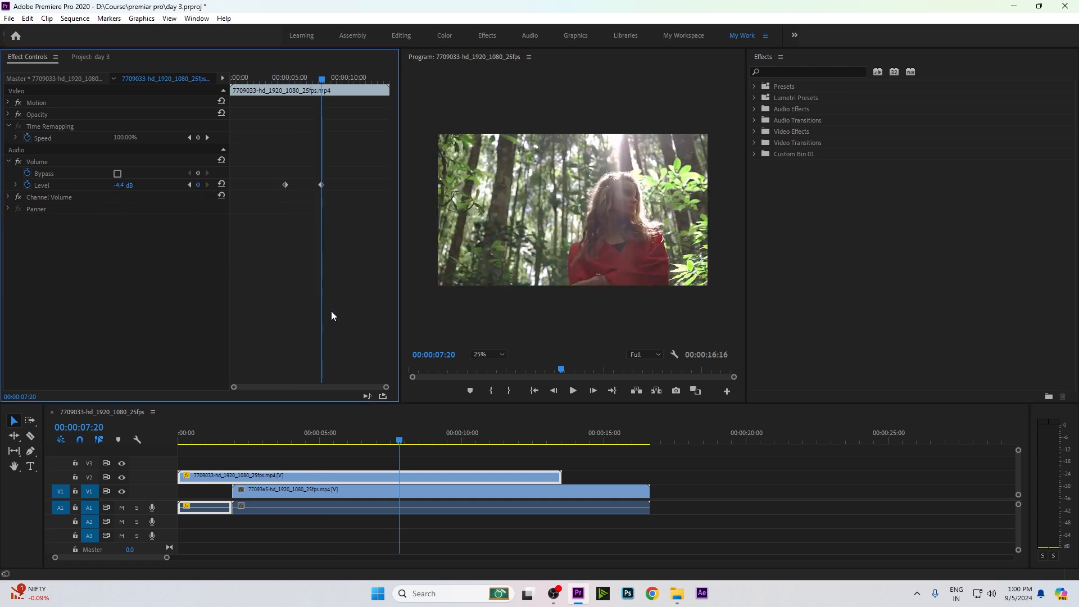
pyautogui.hotkey('ctrl', 'z')
pyautogui.hotkey('ctrl', 'z')
# Step: Turn off keyframing for the forest clip's volume Level
pyautogui.click(27, 185)
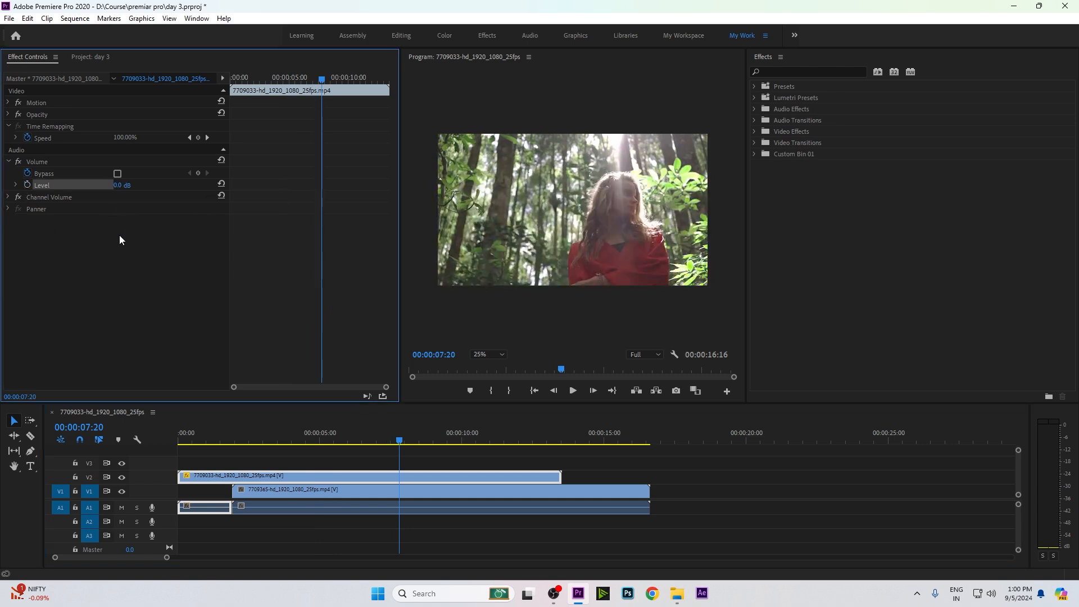
pyautogui.click(146, 259)
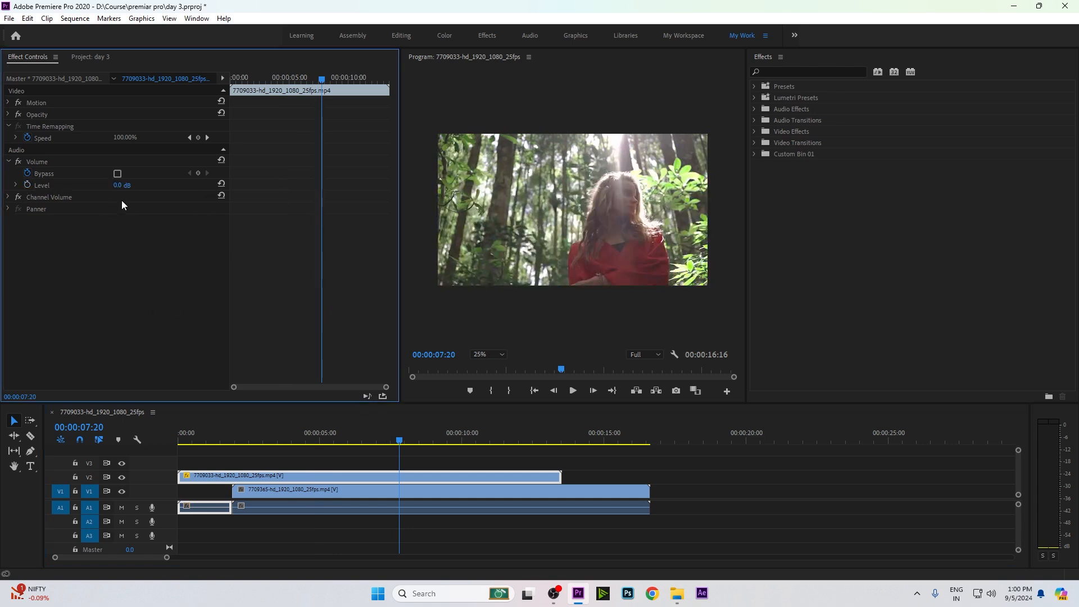
pyautogui.click(133, 190)
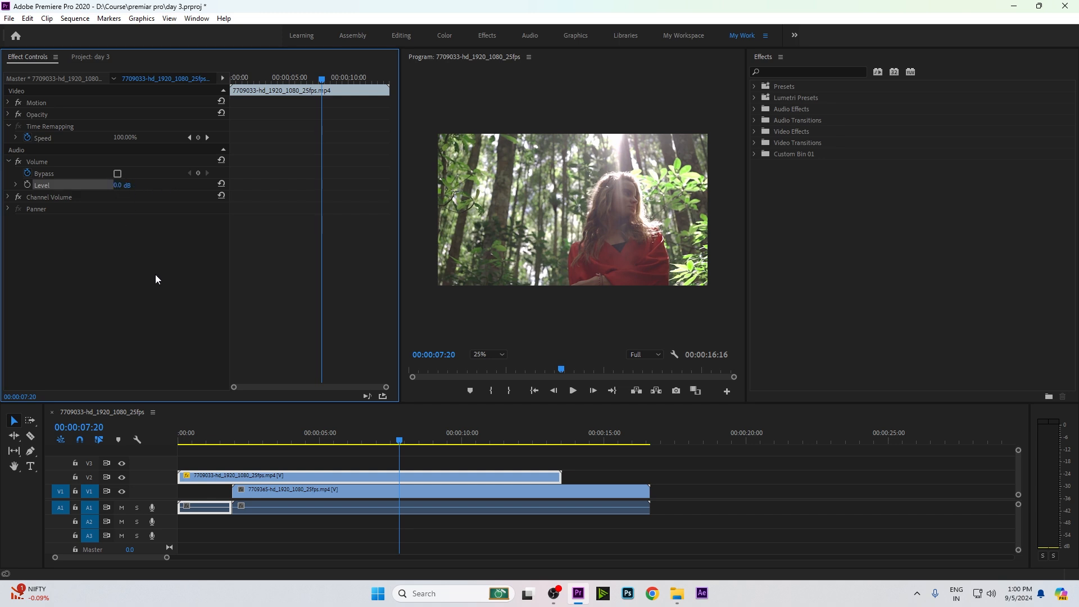
pyautogui.click(185, 279)
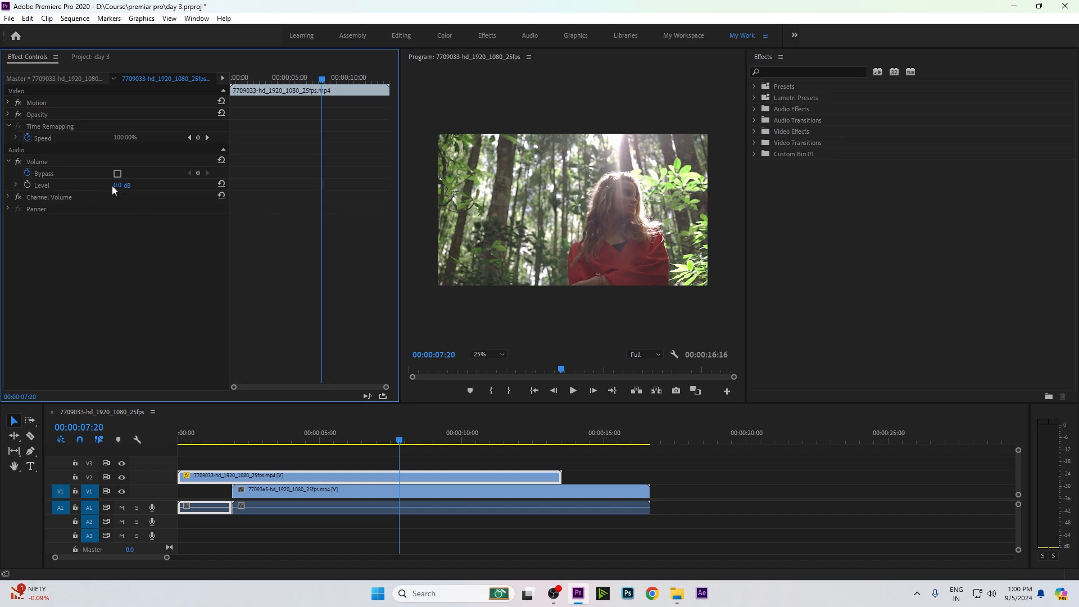
# Step: Try different volume Level values on the forest clip and set the Level back to 0 dB
pyautogui.moveTo(112, 186); pyautogui.dragTo(230, 221)
pyautogui.moveTo(115, 187); pyautogui.dragTo(169, 187)
pyautogui.click(128, 184)
pyautogui.write('0')
pyautogui.press('Return')
# Step: Expand the Channel Volume settings and select the 7709365 clip on track V1 with its audio
pyautogui.click(8, 197)
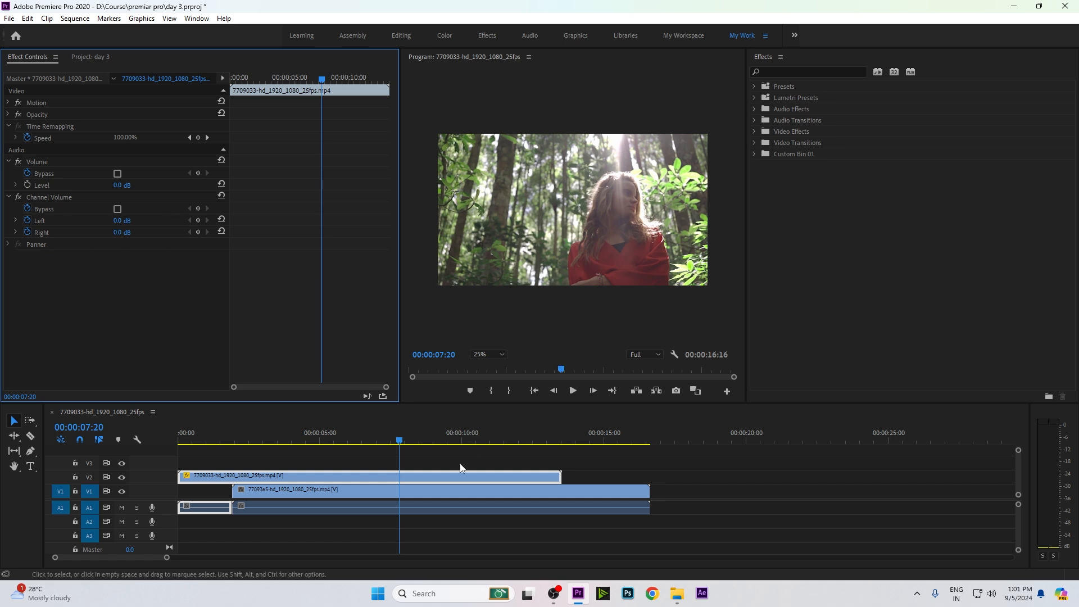
pyautogui.click(426, 506)
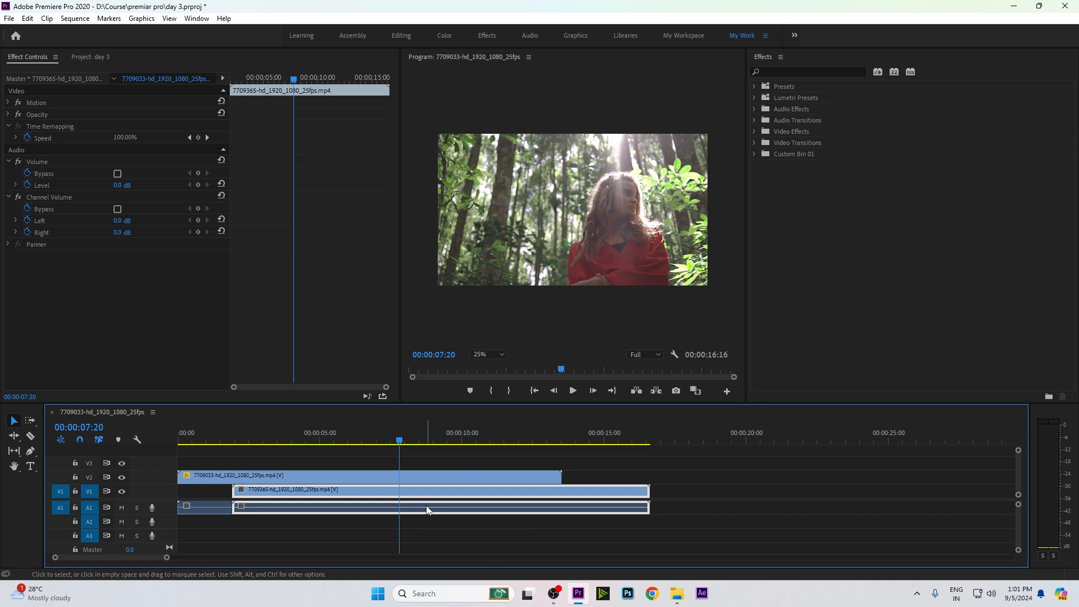
pyautogui.click(414, 521)
pyautogui.click(414, 511)
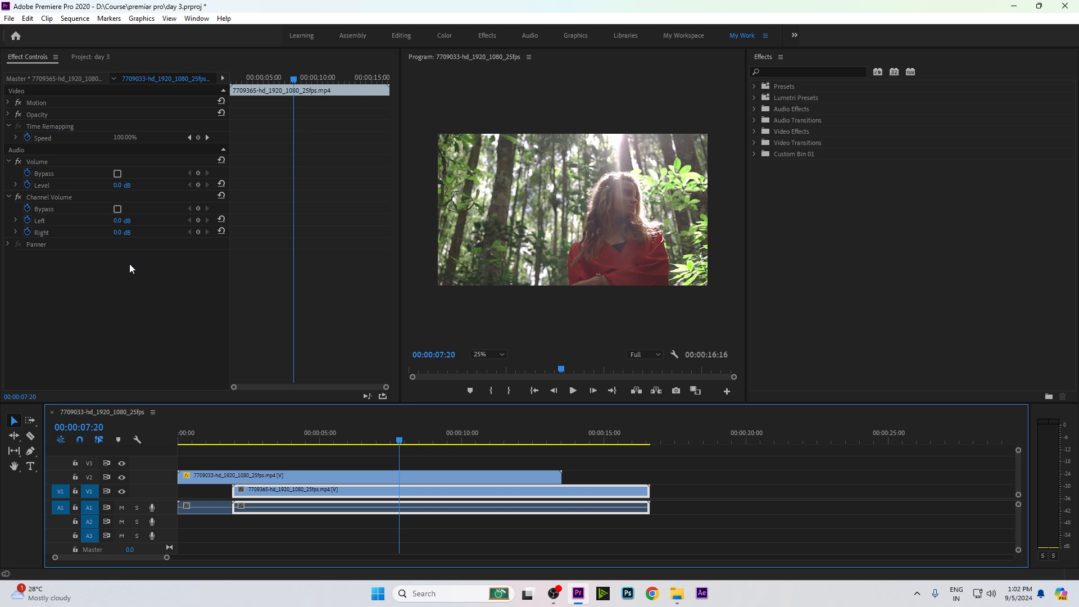
# Step: Look at the Panner balance, collapse Panner, Channel Volume and Time Remapping, and narrow the property column of the Effect Controls
pyautogui.click(22, 245)
pyautogui.click(8, 245)
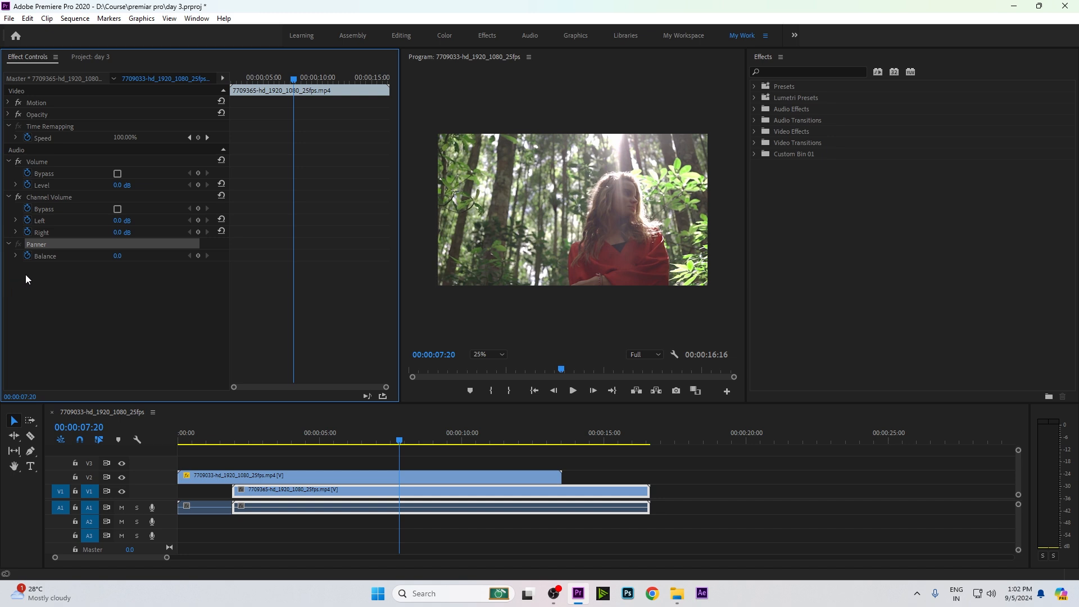
pyautogui.click(8, 245)
pyautogui.click(9, 198)
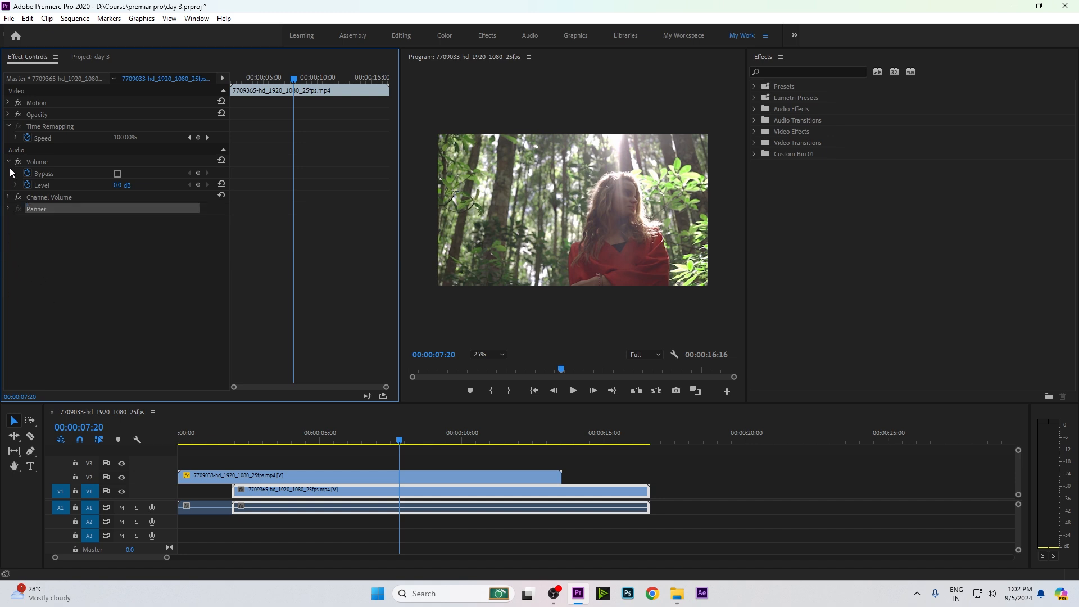
pyautogui.click(8, 126)
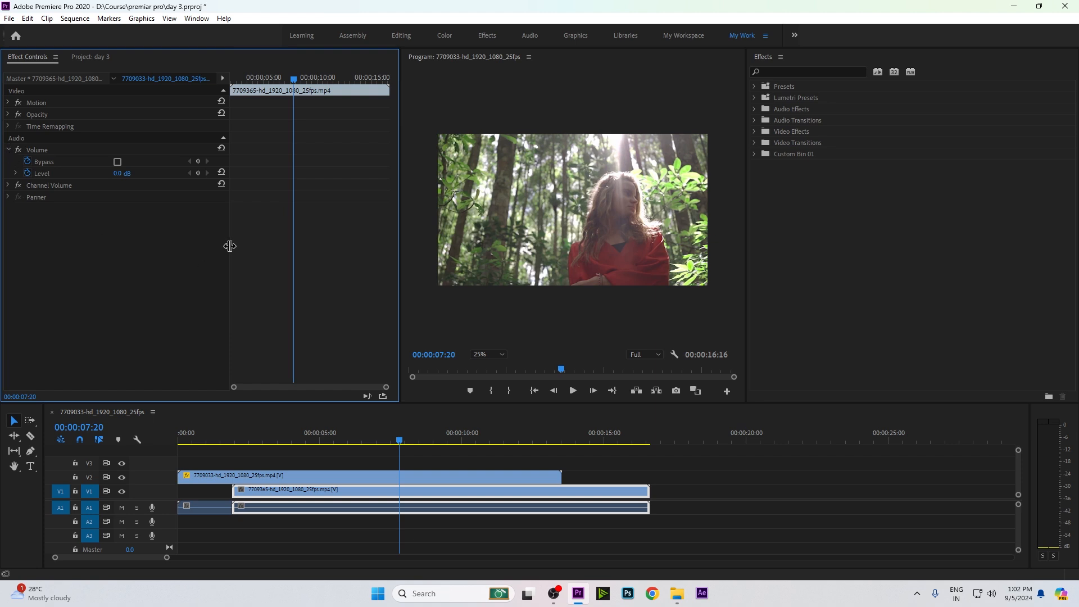
pyautogui.moveTo(230, 246); pyautogui.dragTo(200, 246)
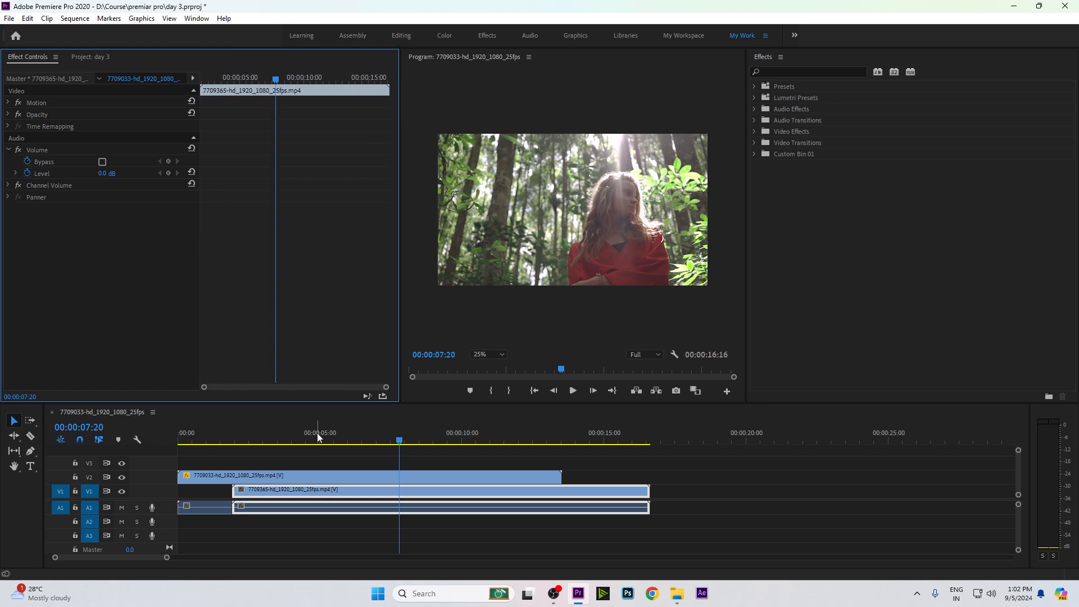
# Step: Set the playhead to 00:00:05:07 and expand the V1 clip's Motion, Opacity, Time Remapping and Channel Volume settings
pyautogui.moveTo(317, 433)
pyautogui.mouseDown()
pyautogui.moveTo(184, 438)
pyautogui.moveTo(328, 444)
pyautogui.mouseUp()
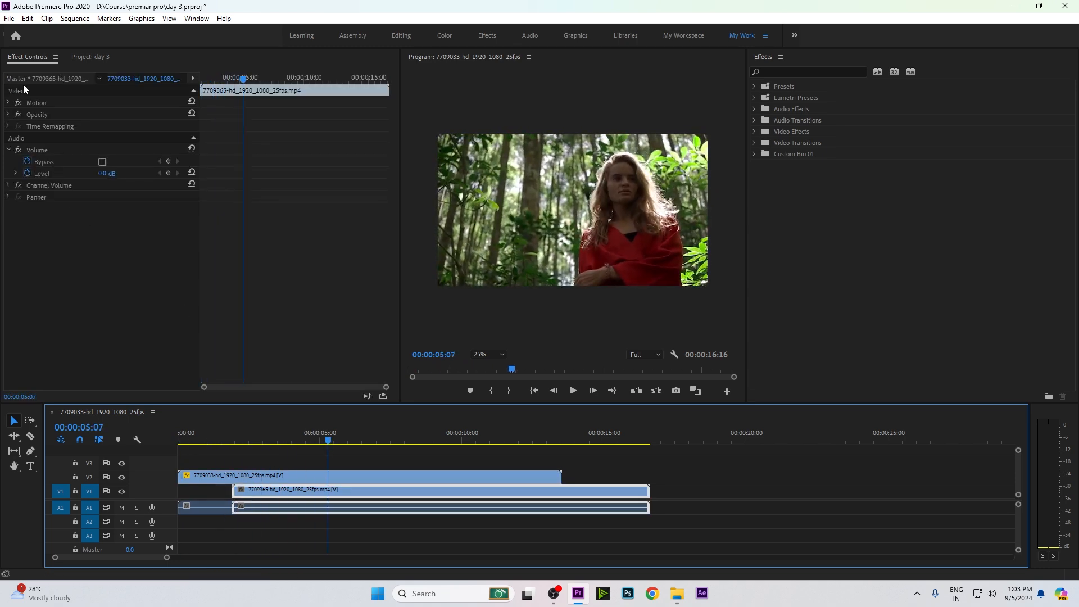
pyautogui.click(9, 102)
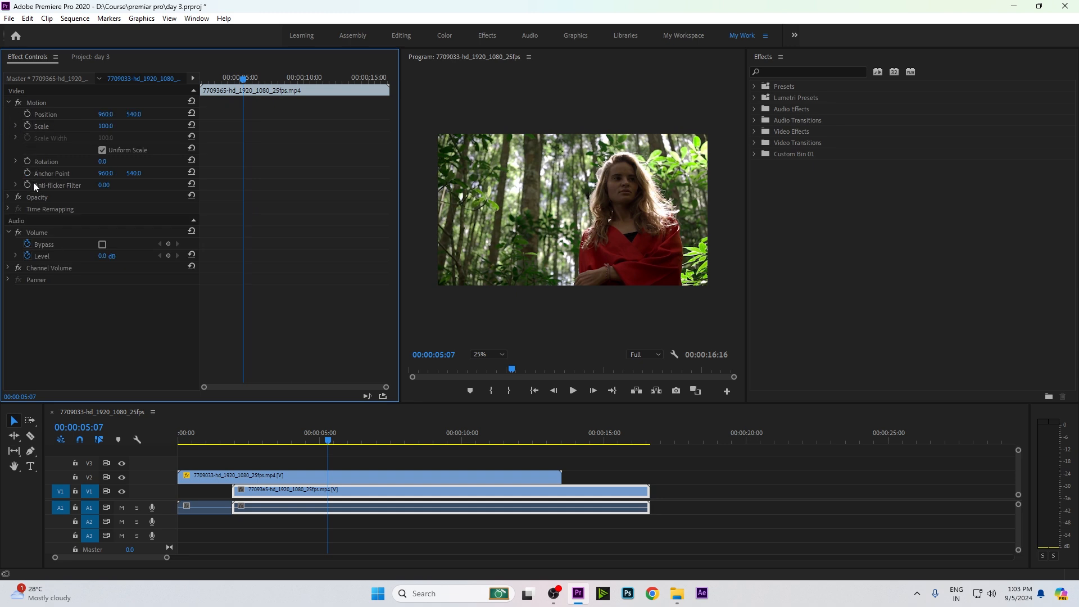
pyautogui.click(8, 197)
pyautogui.click(8, 245)
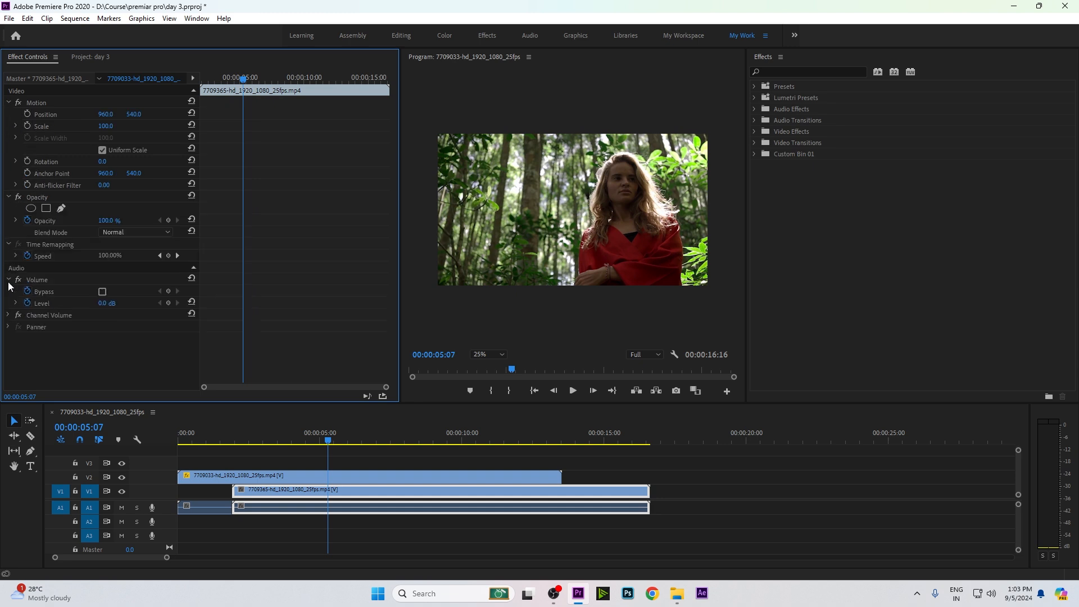
pyautogui.click(9, 315)
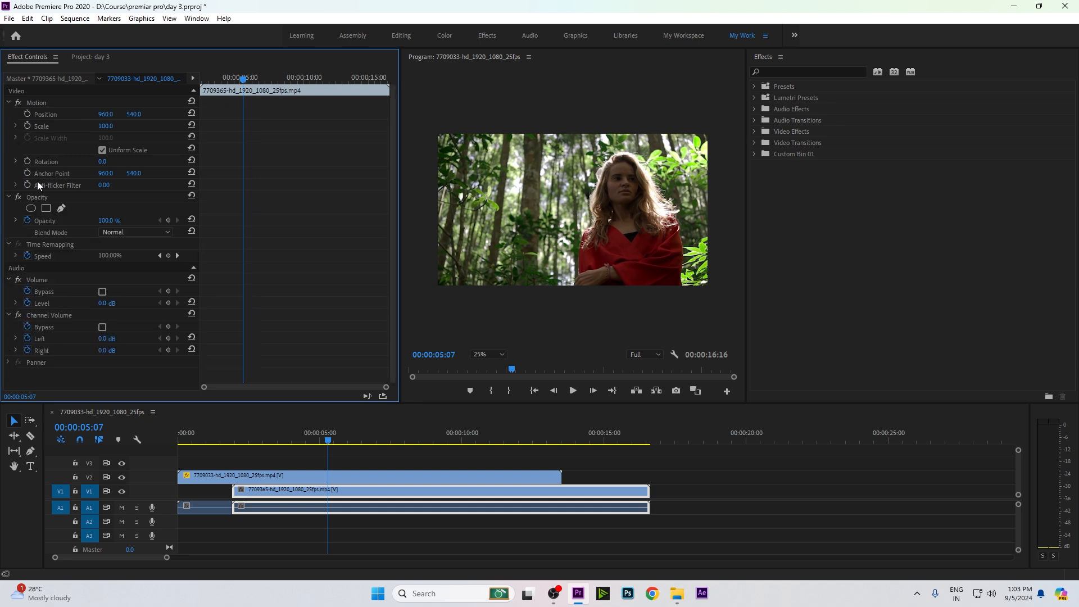
# Step: Try a Position keyframe at 00:00:03:13 on the V1 clip, delete it by turning keyframing off, and return to 00:00:03:13
pyautogui.moveTo(246, 94); pyautogui.dragTo(218, 99)
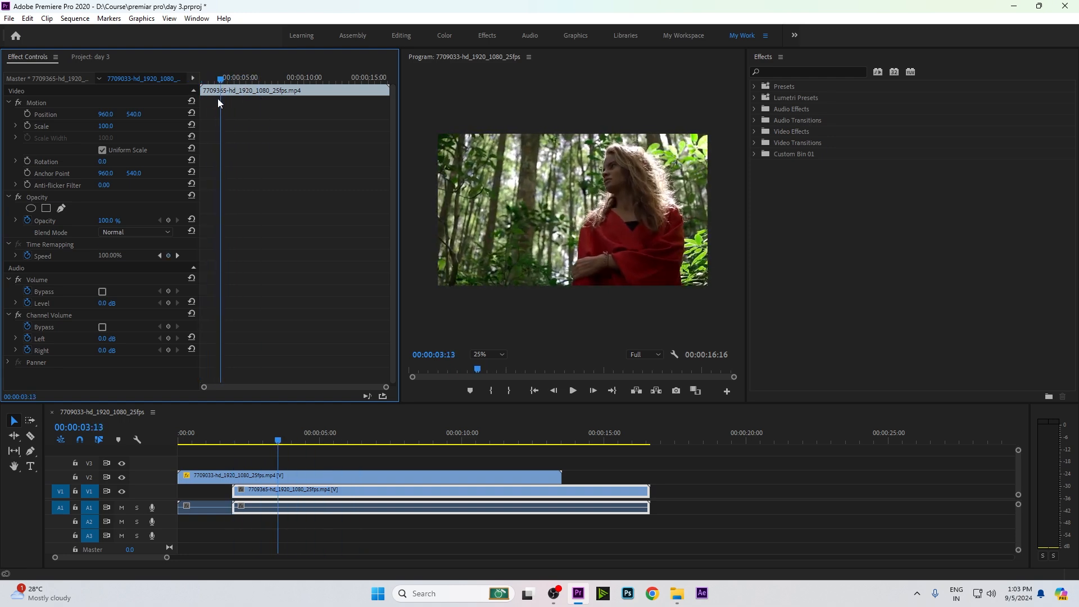
pyautogui.click(31, 114)
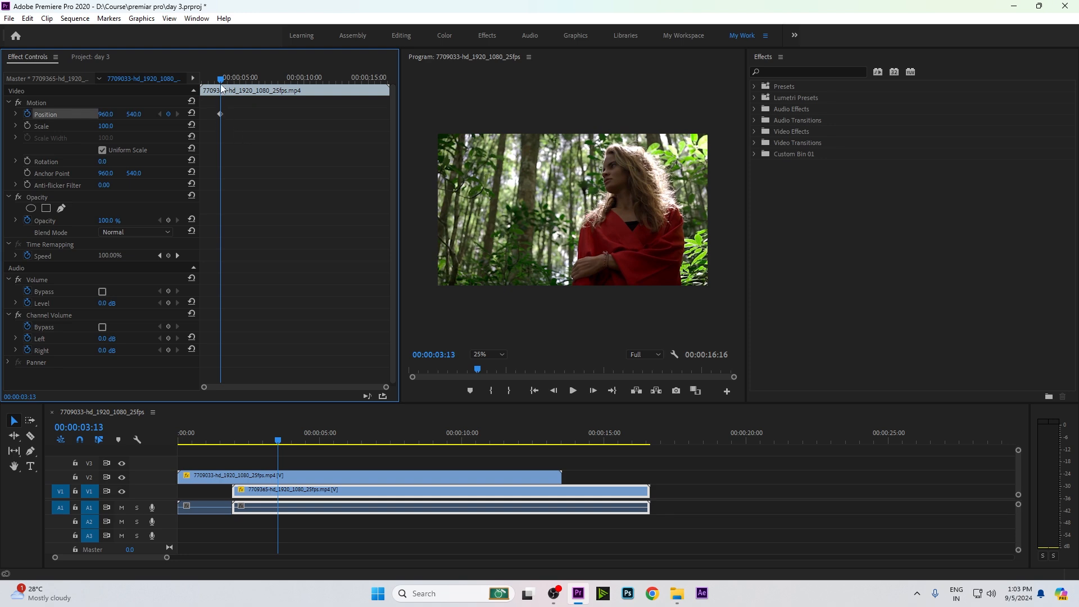
pyautogui.moveTo(220, 84); pyautogui.dragTo(292, 80)
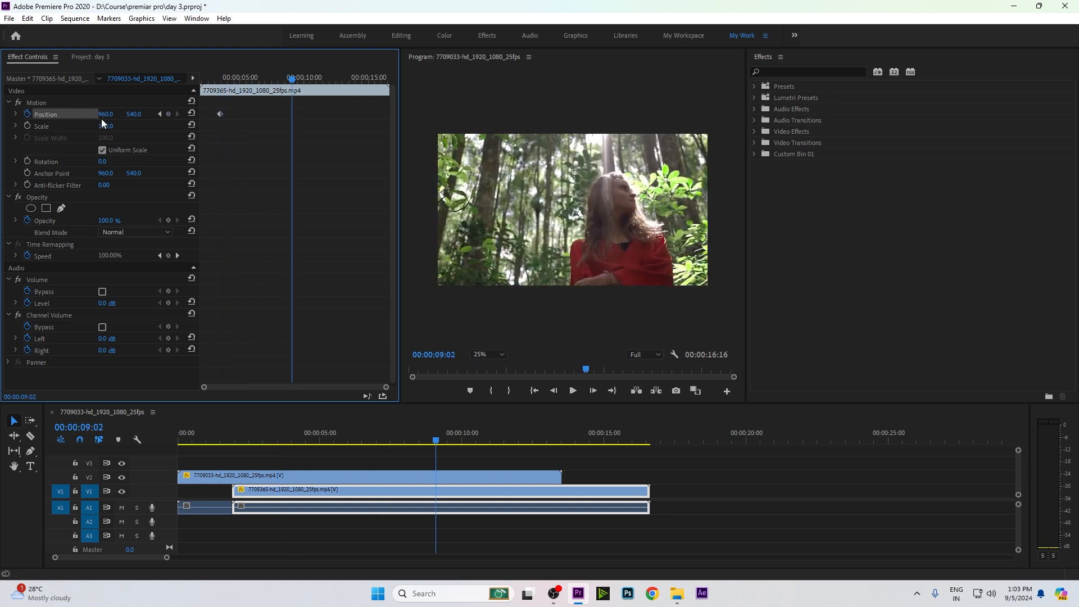
pyautogui.click(27, 114)
pyautogui.click(584, 310)
pyautogui.click(221, 78)
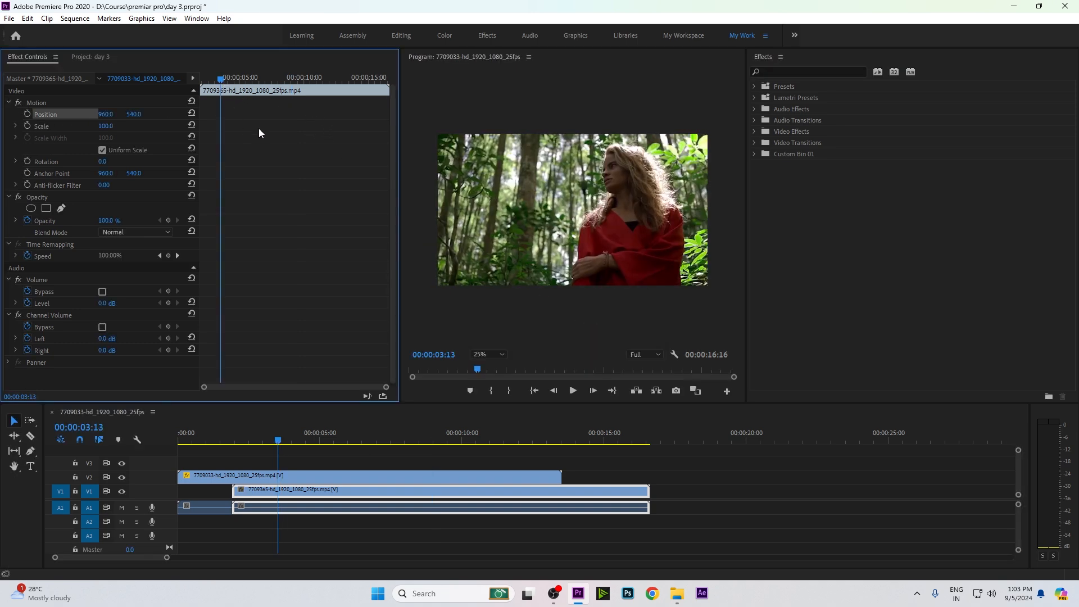
# Step: Add a Position keyframe at 00:00:05:06 on the V1 clip and set its Position to 811, 733
pyautogui.moveTo(221, 83); pyautogui.dragTo(243, 78)
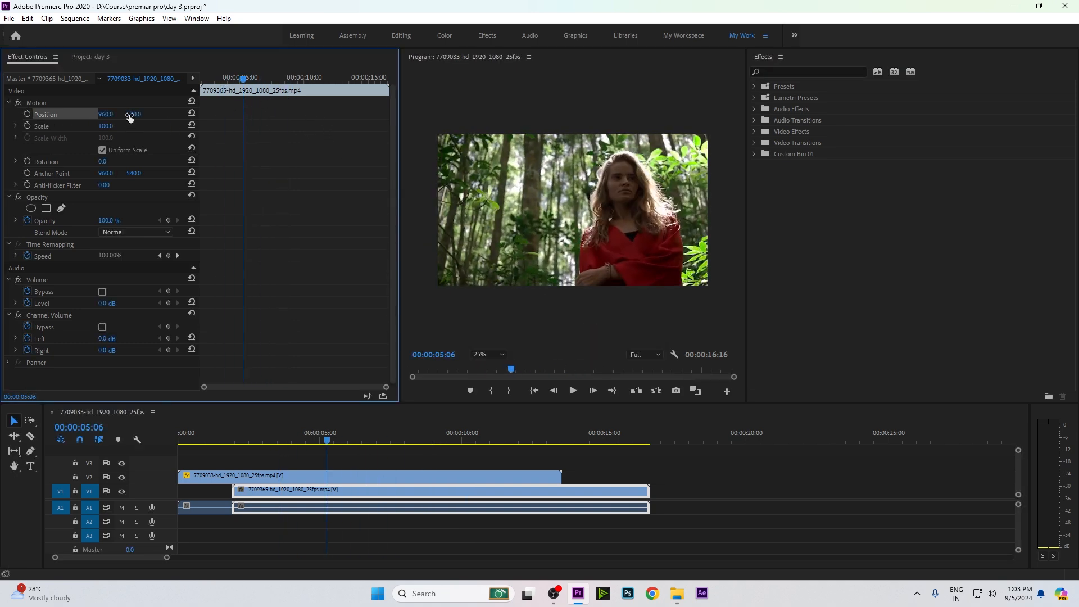
pyautogui.click(27, 114)
pyautogui.moveTo(133, 114); pyautogui.dragTo(163, 115)
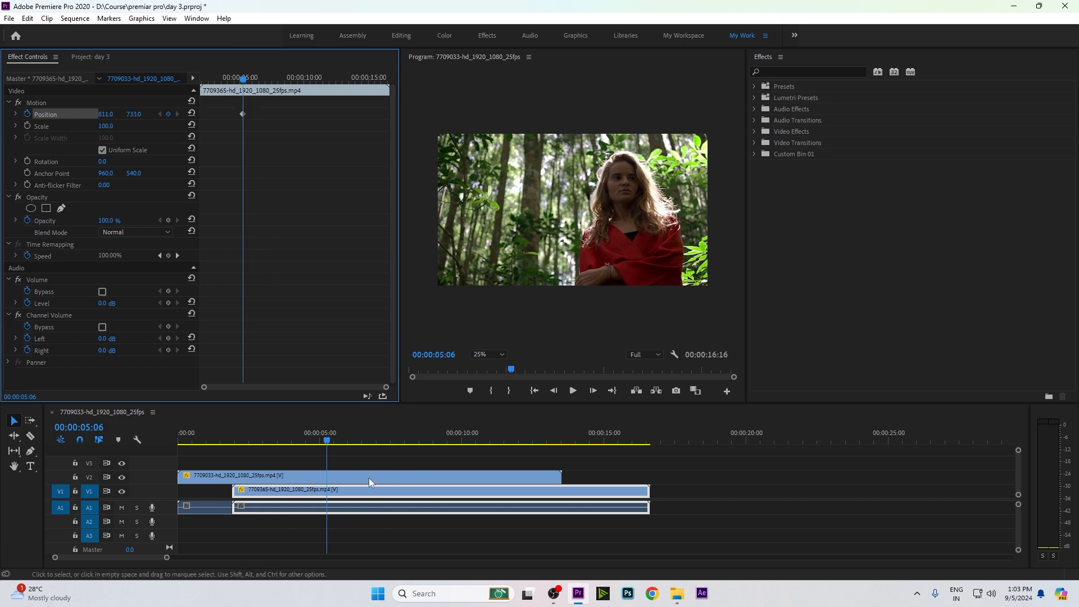
# Step: Select the forest clip on track V2
pyautogui.click(346, 477)
pyautogui.click(337, 493)
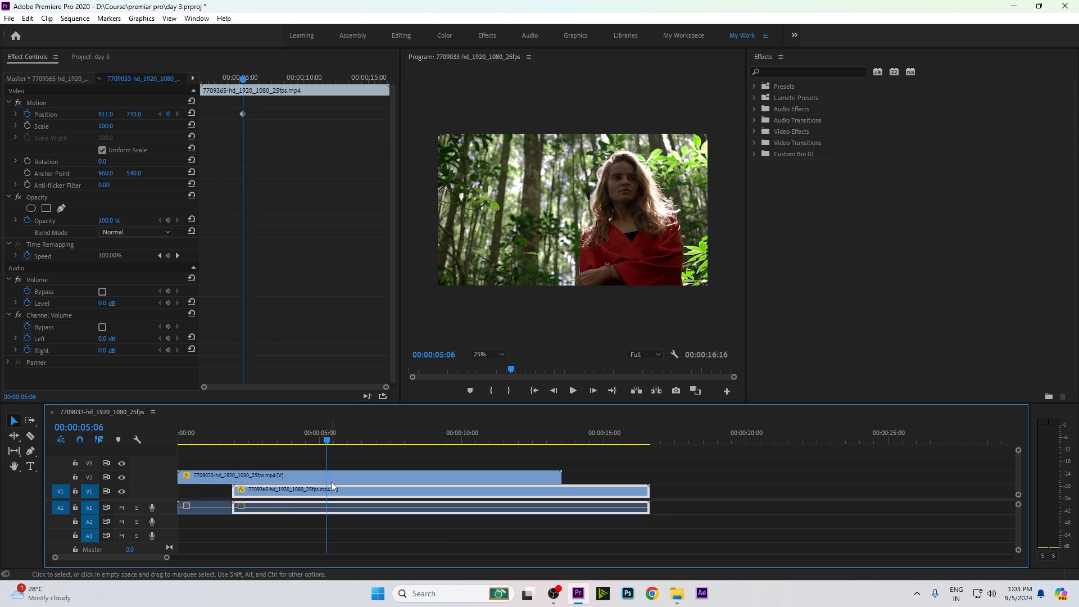
pyautogui.click(330, 478)
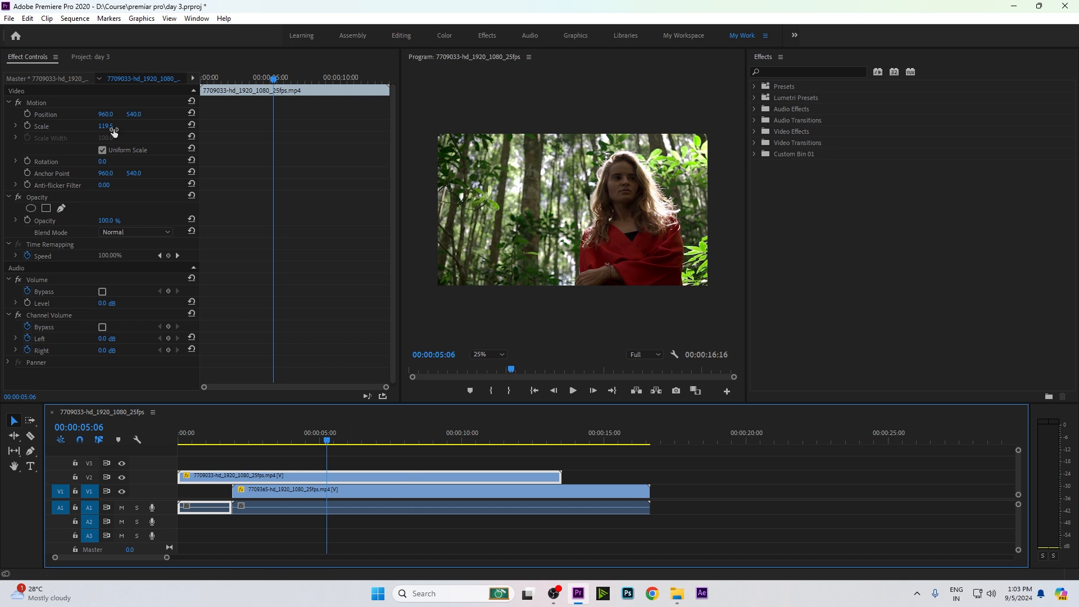
# Step: Try a Position keyframe of 960, 940 at 00:00:05:06 on the forest clip, delete it by turning keyframing off, and undo these changes
pyautogui.click(26, 114)
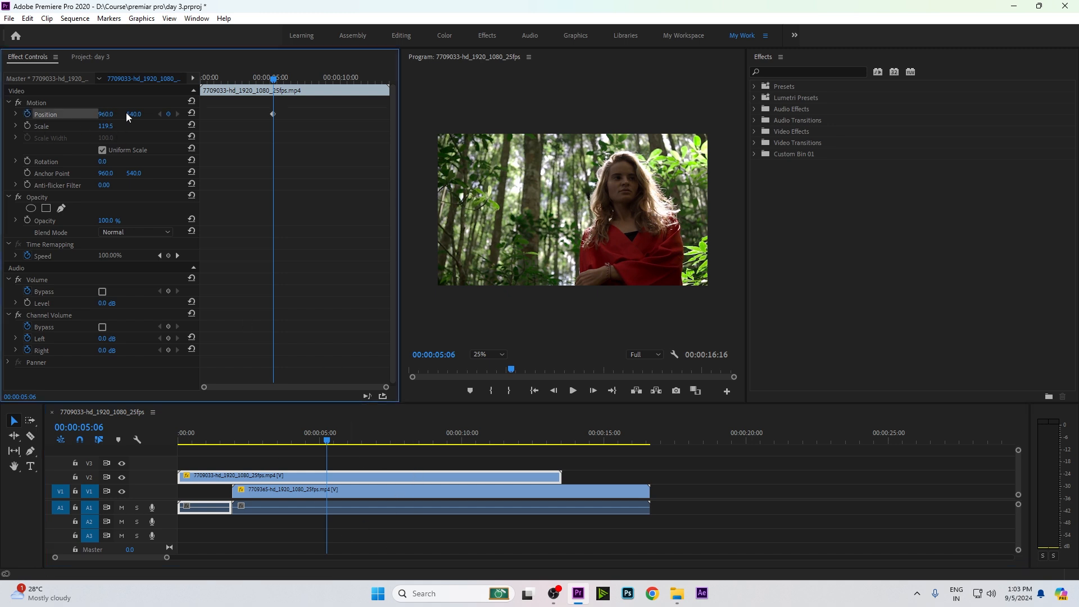
pyautogui.moveTo(115, 125); pyautogui.dragTo(212, 117)
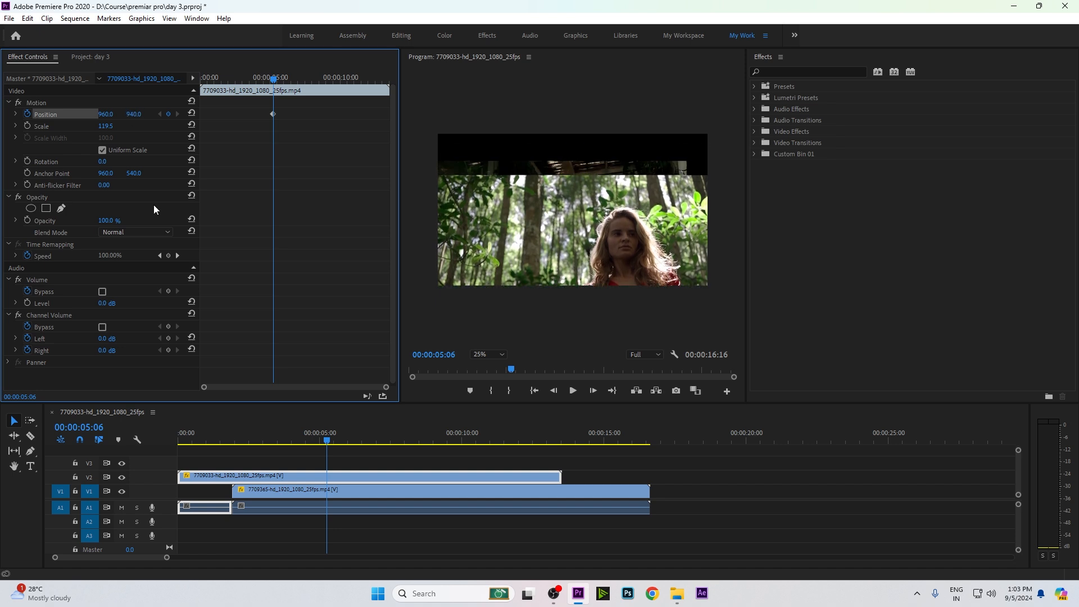
pyautogui.moveTo(335, 437); pyautogui.dragTo(412, 450)
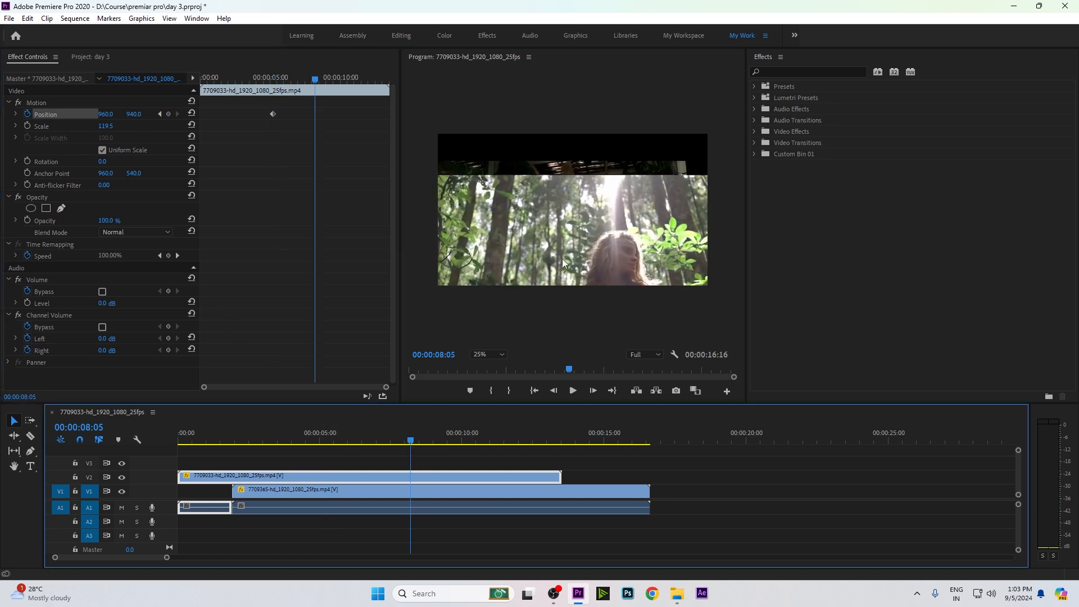
pyautogui.click(27, 114)
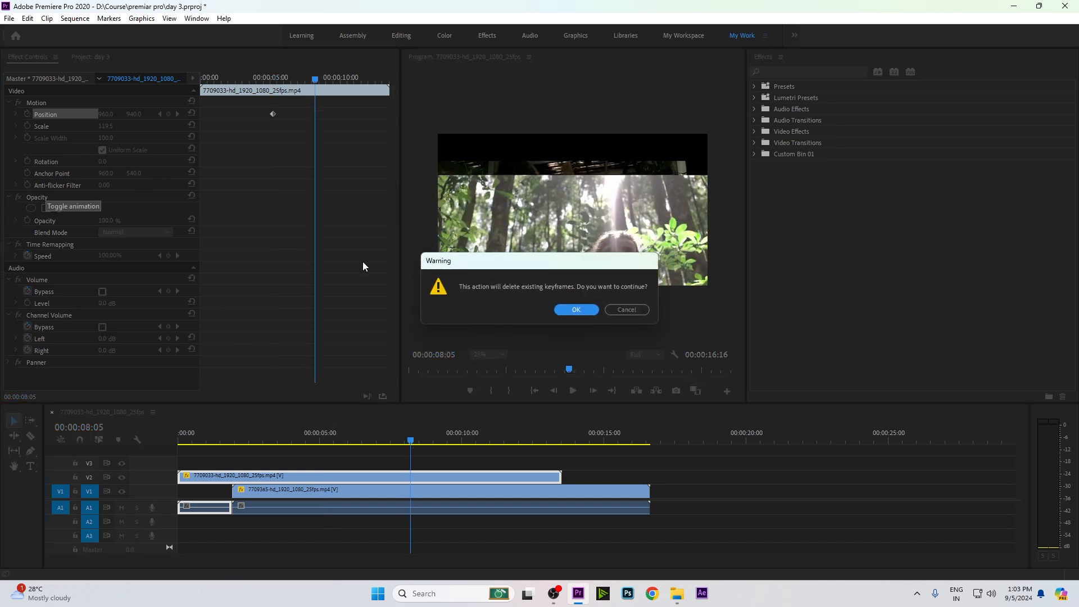
pyautogui.click(573, 309)
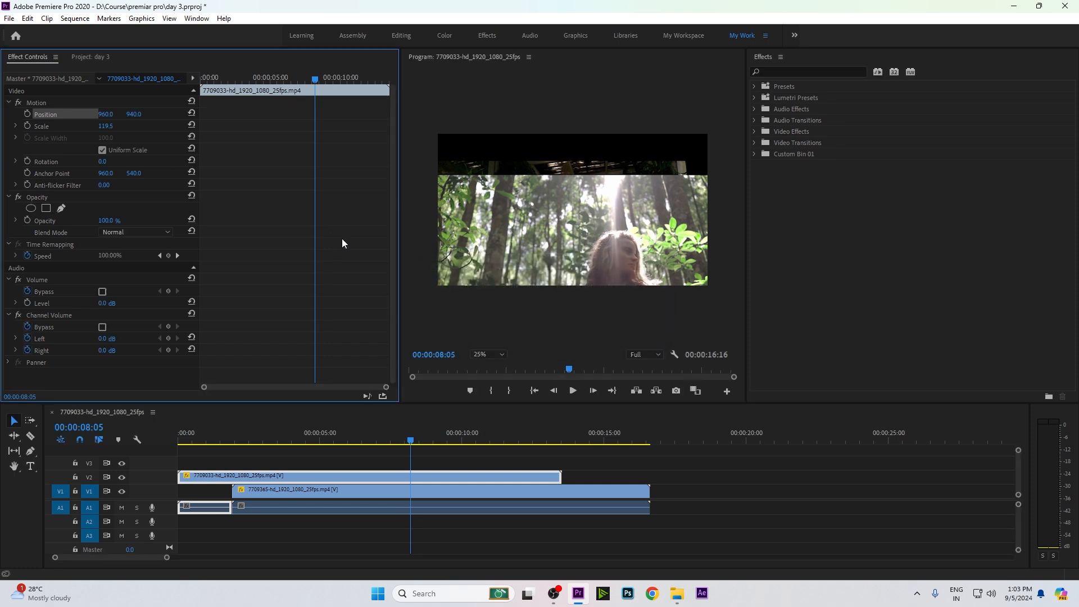
pyautogui.hotkey('ctrl', 'z')
pyautogui.hotkey('ctrl', 'z')
pyautogui.hotkey('ctrl', 'z')
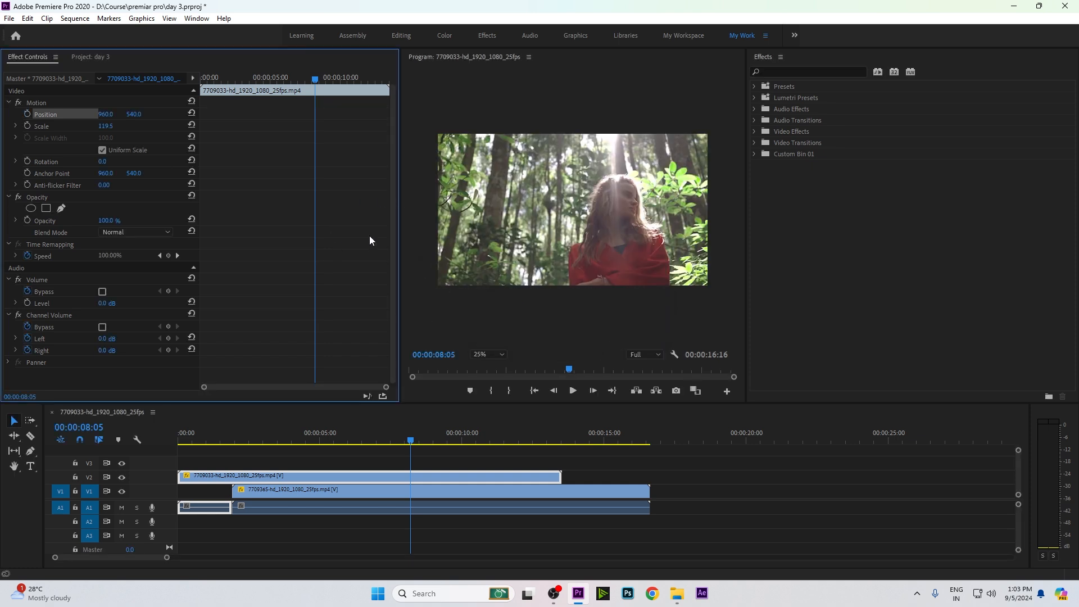
# Step: Animate the forest clip's Position with keyframes of 960, 540 at 00:00:03:16 and 1620, 540 at 00:00:08:15
pyautogui.click(282, 441)
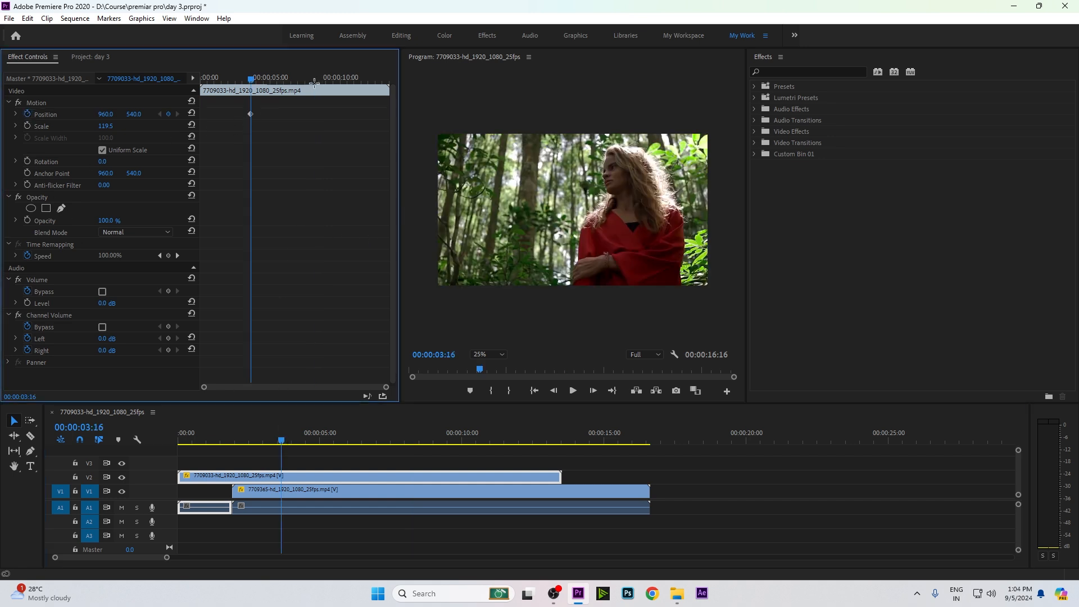
pyautogui.moveTo(300, 78); pyautogui.dragTo(321, 79)
pyautogui.moveTo(106, 114); pyautogui.dragTo(478, 114)
# Step: Play back the forest clip's Position animation from before its first keyframe and move the playhead to 00:00:08:19
pyautogui.click(230, 79)
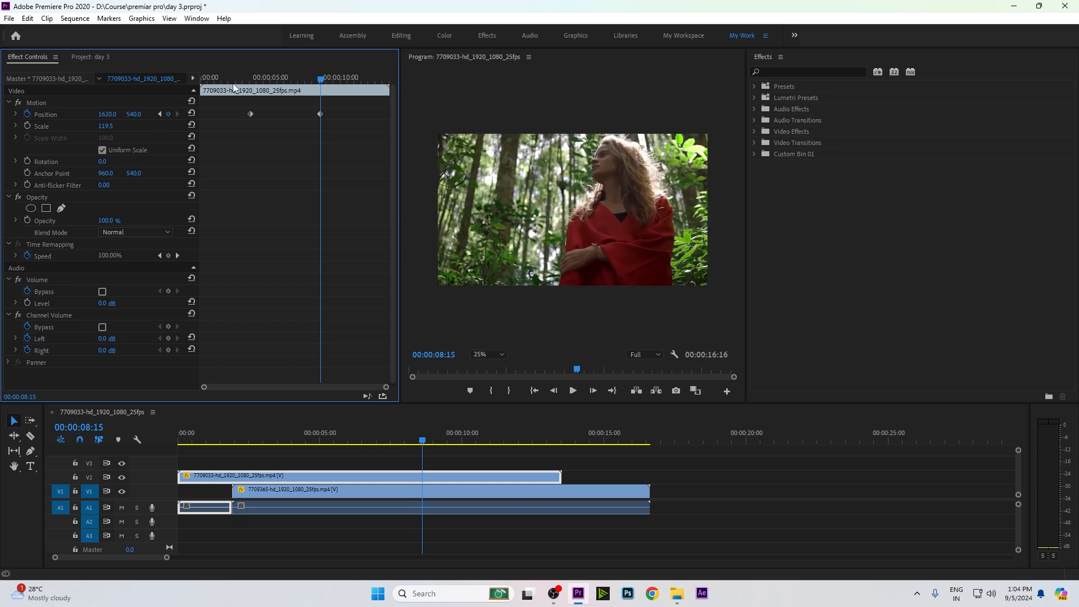
pyautogui.moveTo(247, 82); pyautogui.dragTo(237, 82)
pyautogui.press('space')
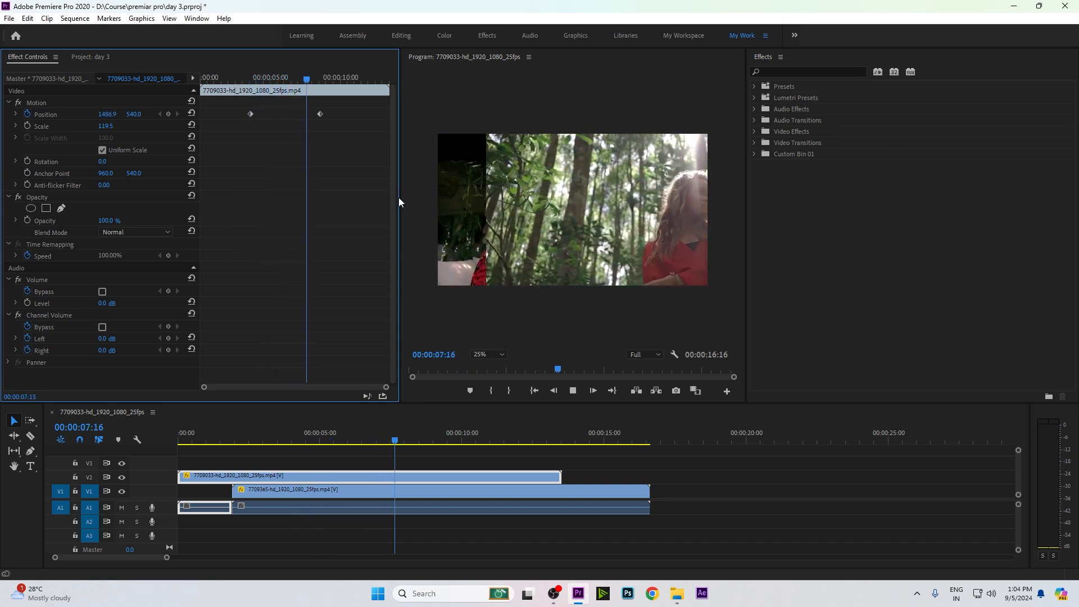
pyautogui.click(322, 83)
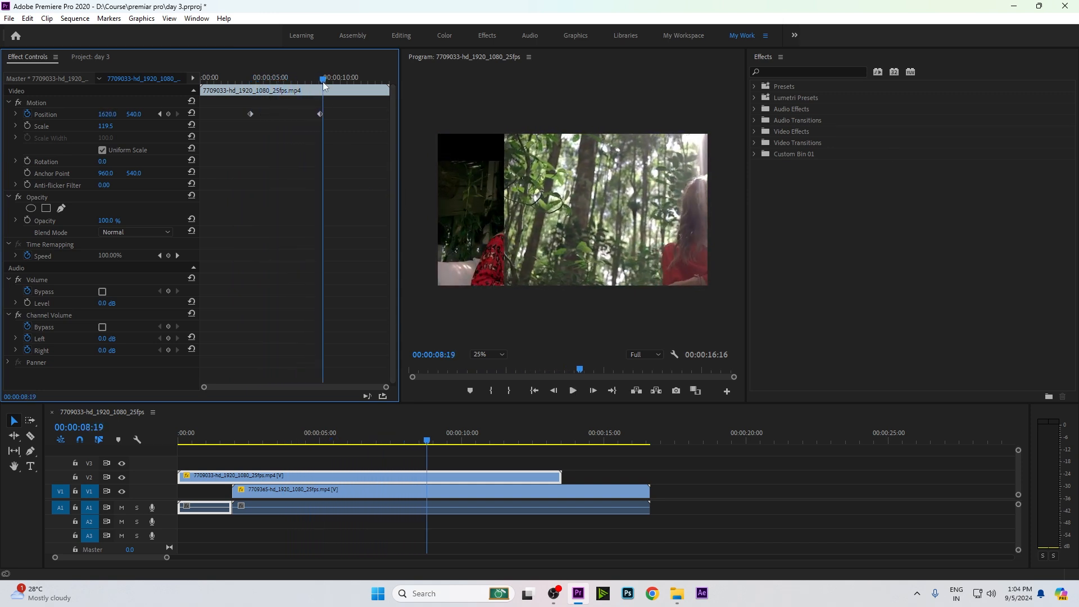
# Step: Scrub the forest clip across both Position keyframes to review the movement and park the playhead at 00:00:06:08
pyautogui.moveTo(323, 82); pyautogui.dragTo(244, 78)
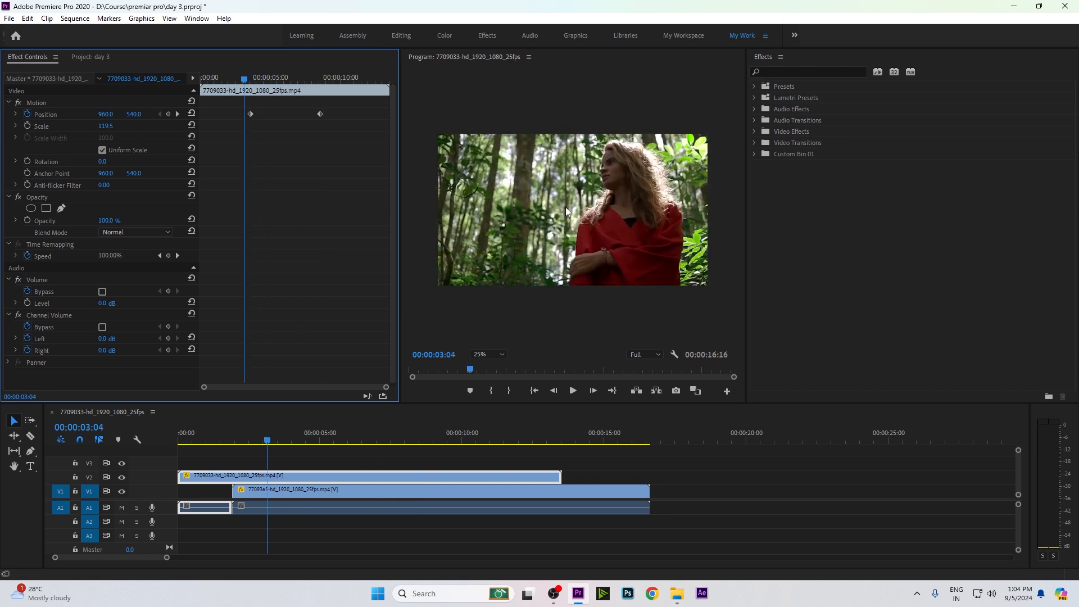
pyautogui.moveTo(276, 94); pyautogui.dragTo(344, 94)
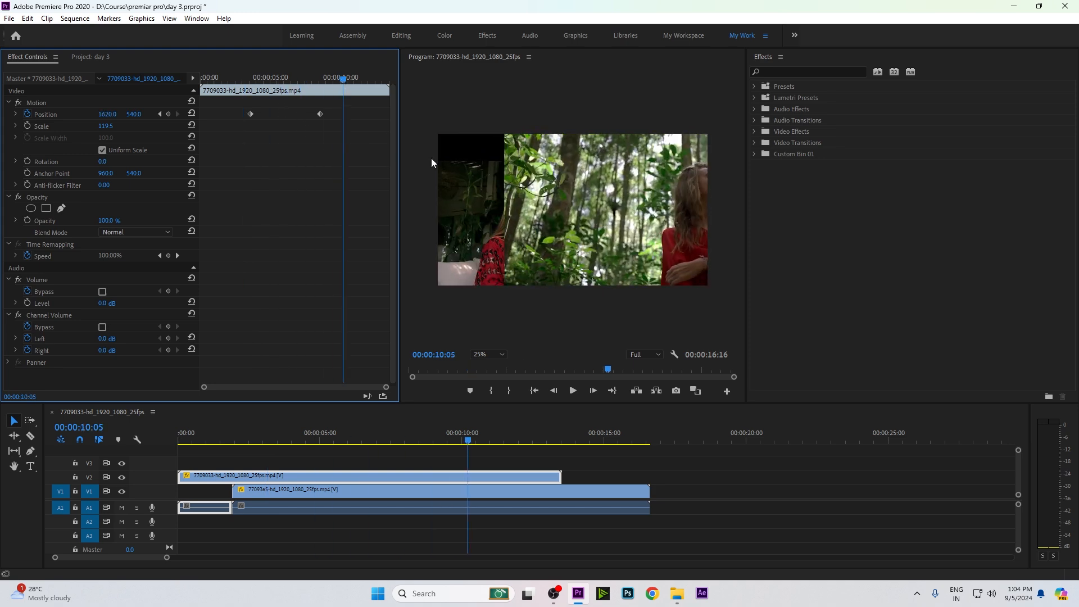
pyautogui.click(286, 80)
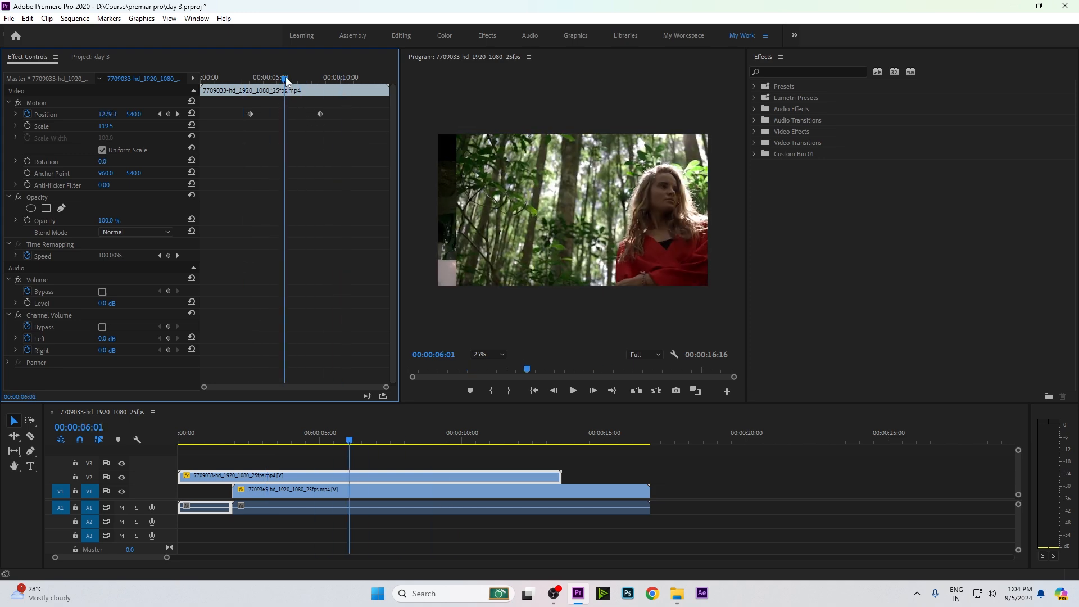
pyautogui.click(288, 81)
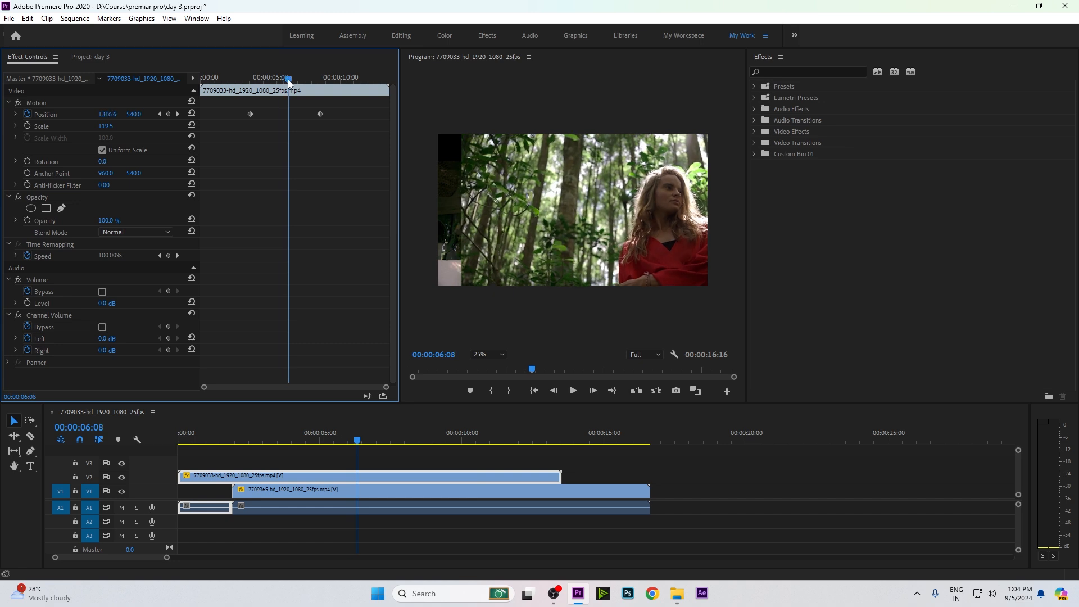
pyautogui.moveTo(288, 80)
pyautogui.mouseDown()
pyautogui.moveTo(305, 87)
pyautogui.moveTo(289, 94)
pyautogui.mouseUp()
# Step: Try deleting the forest clip's Position keyframes by turning keyframing off, and undo back to the first Position keyframe only
pyautogui.click(27, 114)
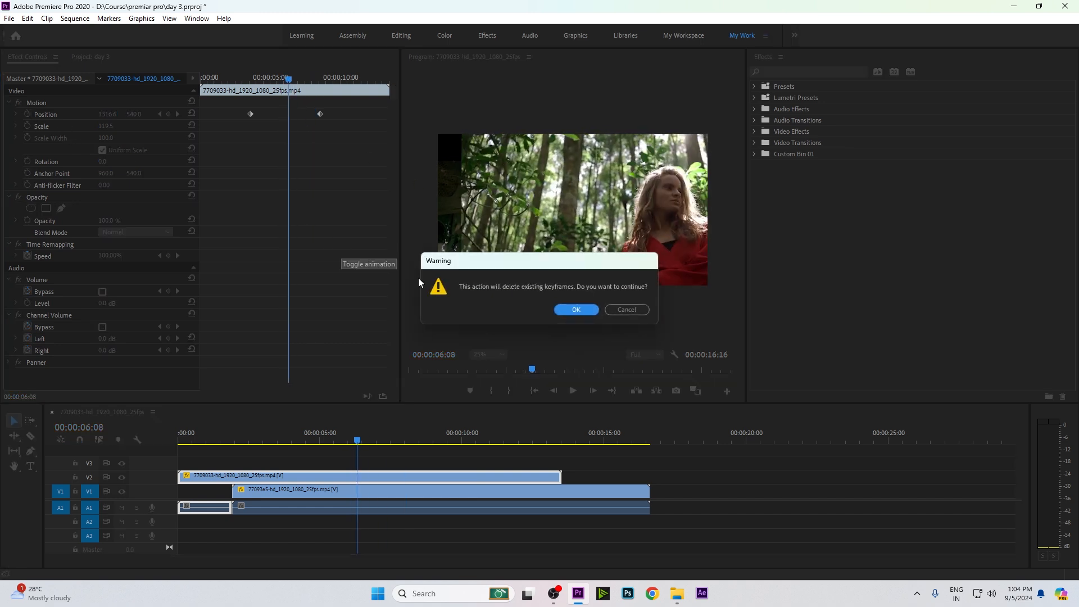
pyautogui.click(562, 309)
pyautogui.moveTo(378, 440); pyautogui.dragTo(465, 444)
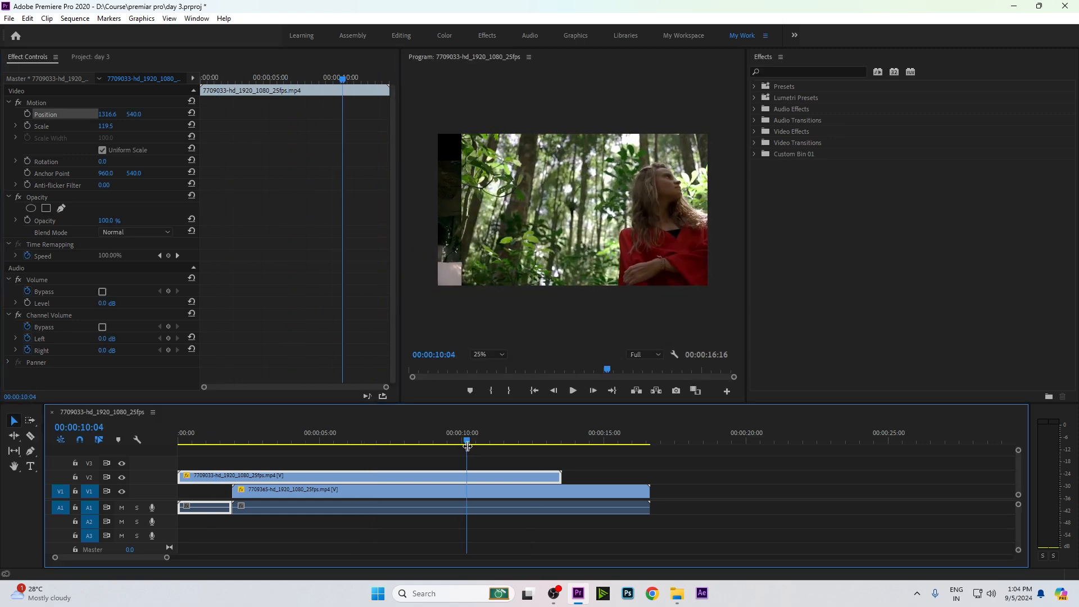
pyautogui.hotkey('ctrl', 'z')
pyautogui.hotkey('ctrl', 'z')
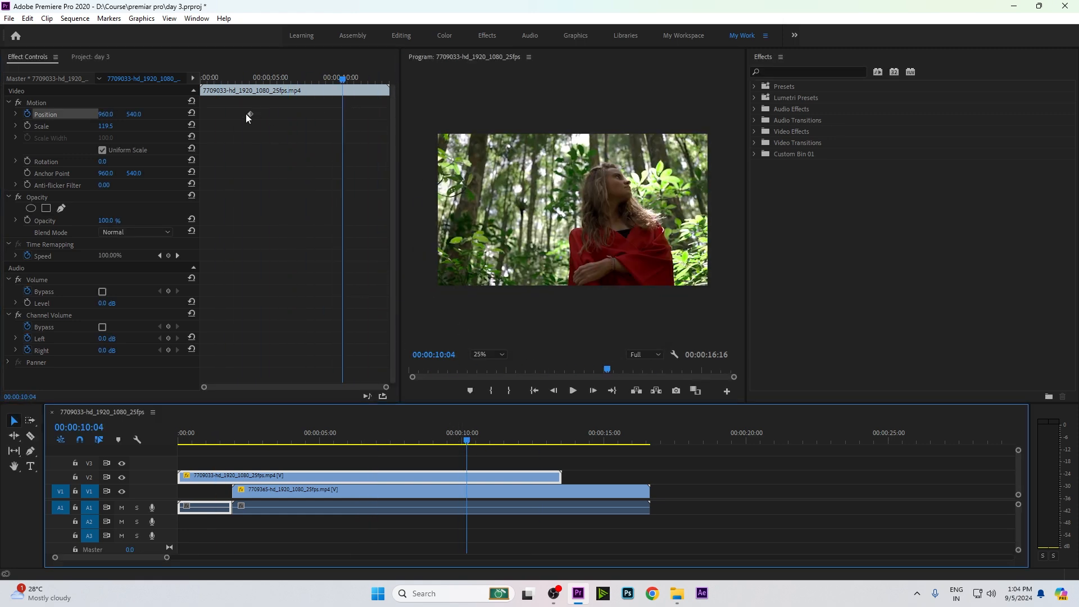
# Step: Animate the forest clip's Position with keyframes of 986, 540 at 00:00:00:00, 986, 724 at 00:00:06:02, and 548, 724 further along
pyautogui.moveTo(265, 78); pyautogui.dragTo(201, 79)
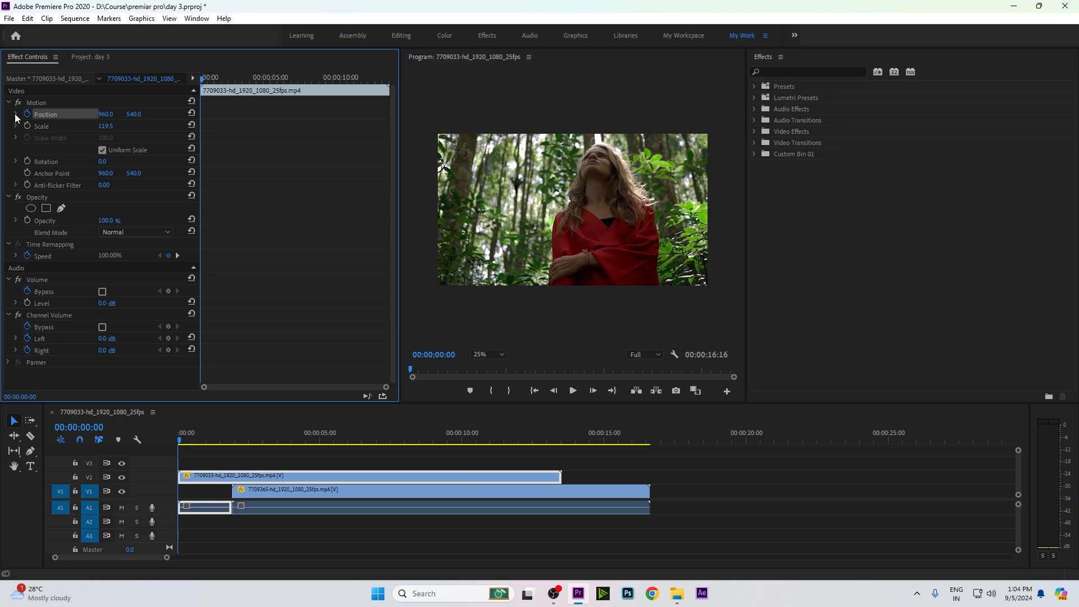
pyautogui.moveTo(106, 114); pyautogui.dragTo(119, 141)
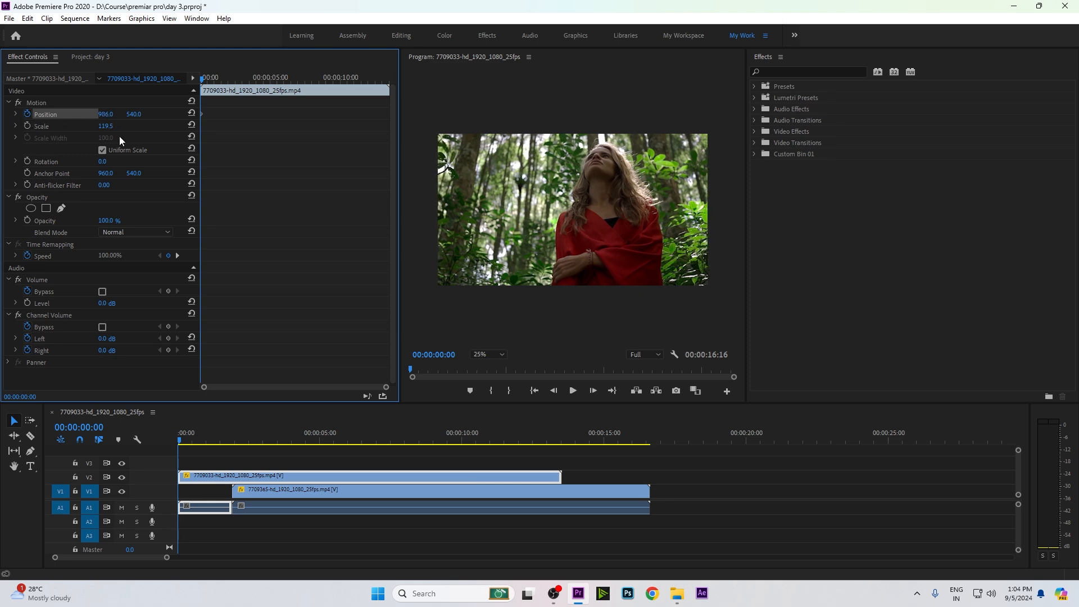
pyautogui.moveTo(213, 90); pyautogui.dragTo(287, 96)
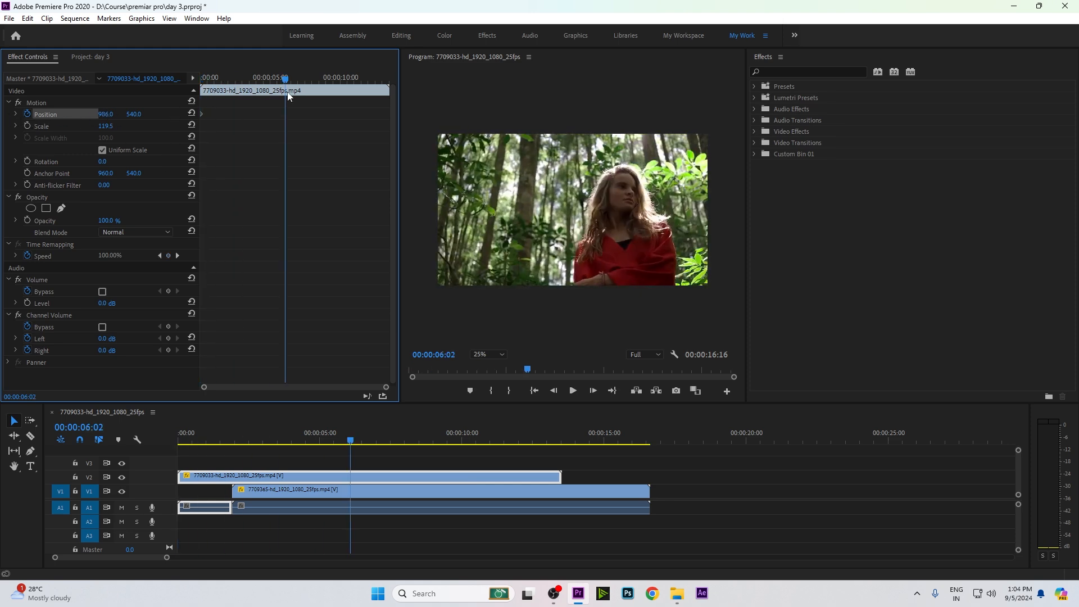
pyautogui.click(31, 115)
pyautogui.moveTo(134, 114); pyautogui.dragTo(203, 114)
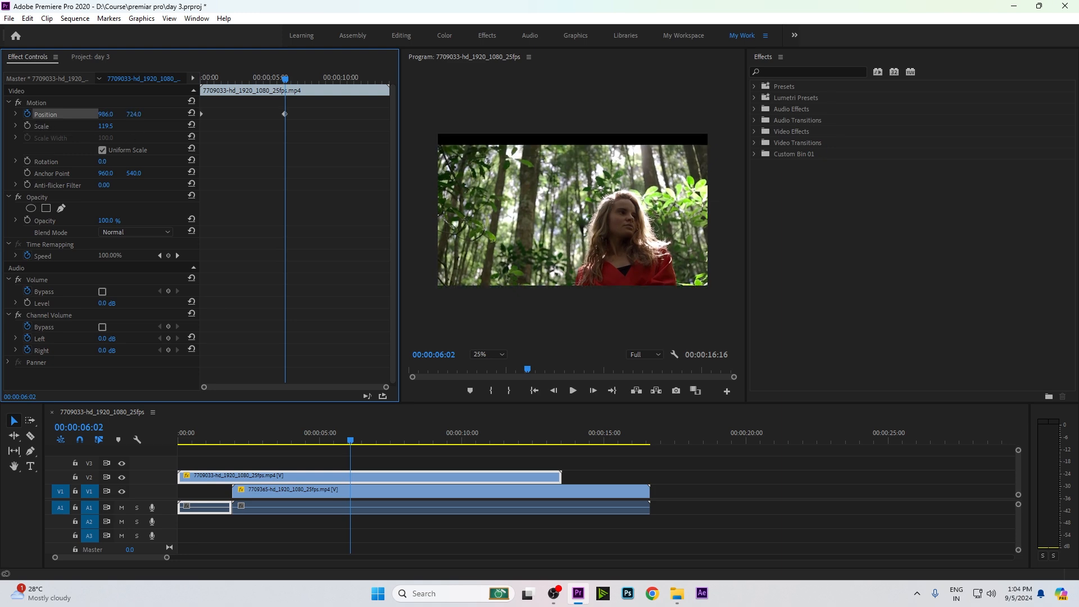
pyautogui.moveTo(285, 79); pyautogui.dragTo(330, 78)
pyautogui.moveTo(105, 114); pyautogui.dragTo(176, 115)
# Step: Move the second and third Position keyframes closer to the first, within roughly the first two seconds of the forest clip
pyautogui.moveTo(329, 78); pyautogui.dragTo(210, 79)
pyautogui.click(259, 81)
pyautogui.moveTo(267, 100); pyautogui.dragTo(230, 114)
pyautogui.click(263, 115)
# Step: Play back the forest clip's shortened Position animation twice from the beginning of the sequence
pyautogui.click(207, 82)
pyautogui.press('space')
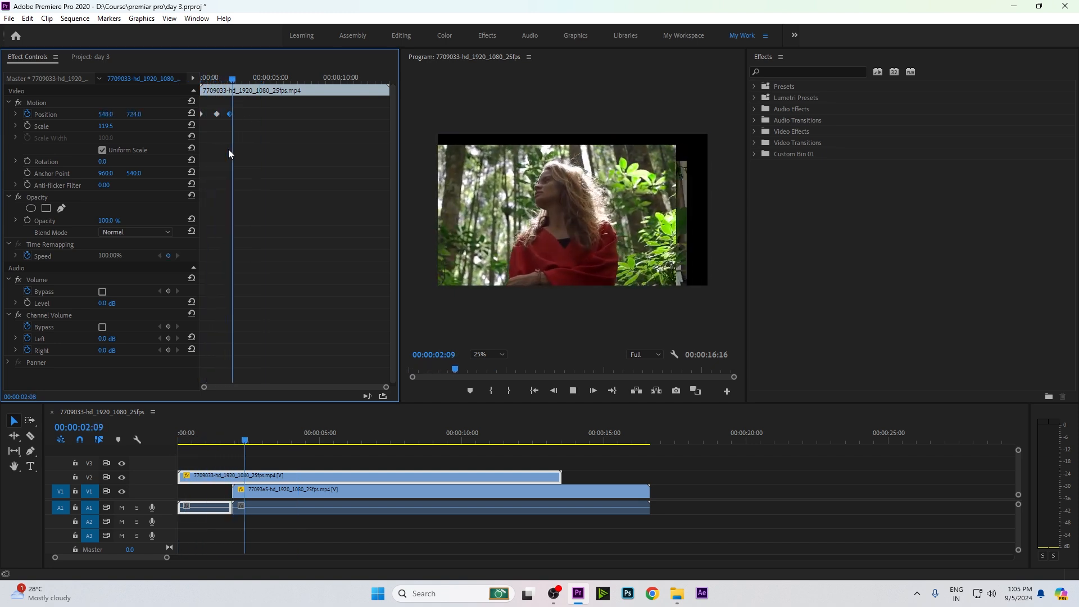
pyautogui.press('space')
pyautogui.press('Home')
pyautogui.press('space')
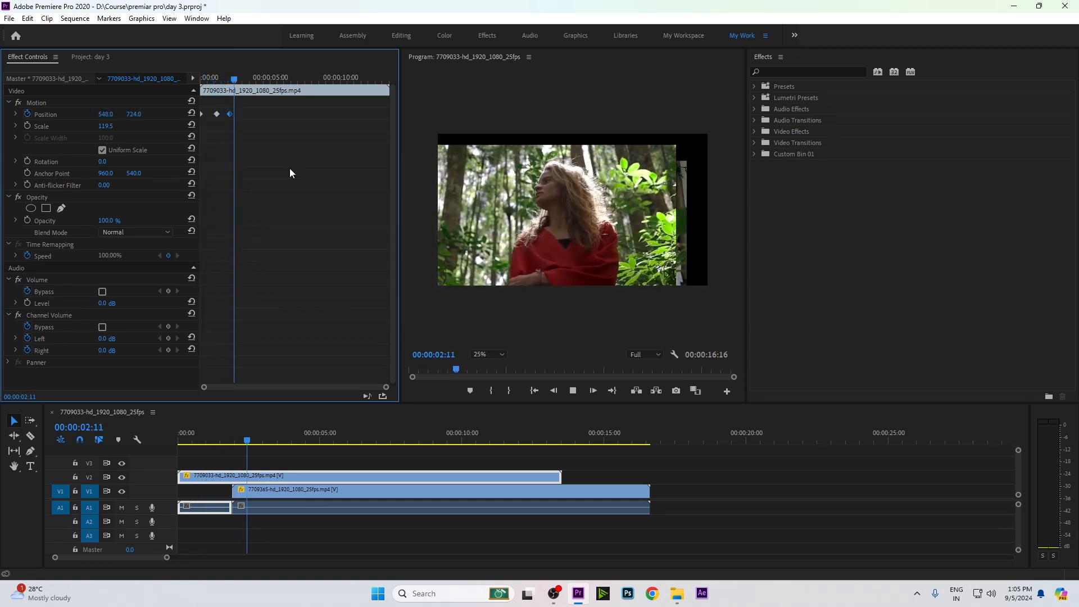
pyautogui.press('space')
# Step: Delete all Position keyframes of the forest clip and turn off Position keyframing
pyautogui.moveTo(243, 114); pyautogui.dragTo(189, 131)
pyautogui.press('Delete')
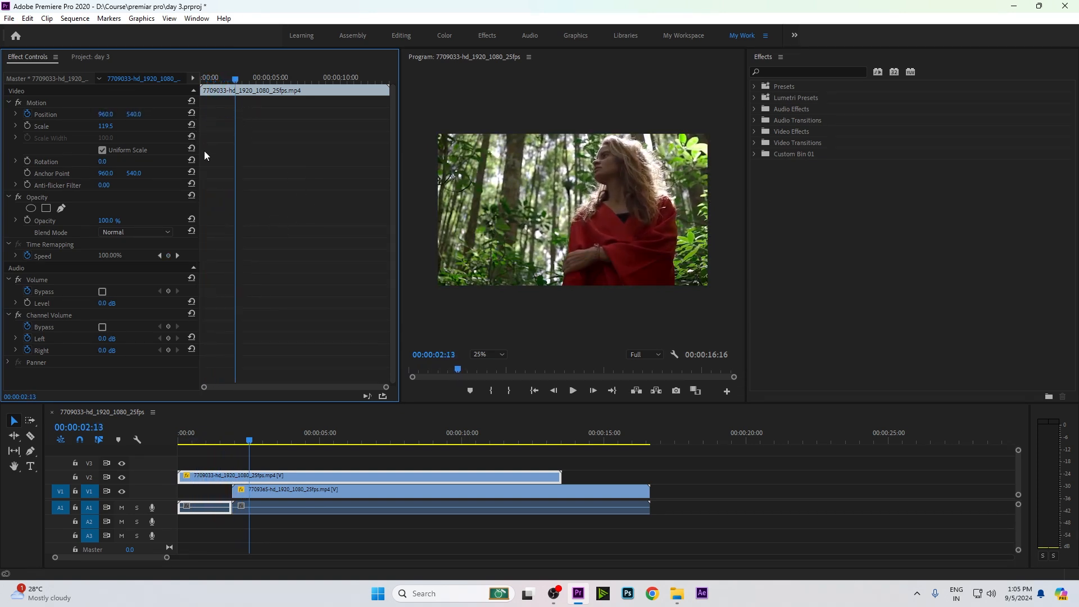
pyautogui.click(26, 114)
# Step: Look through the commands available for the sequence
pyautogui.click(75, 18)
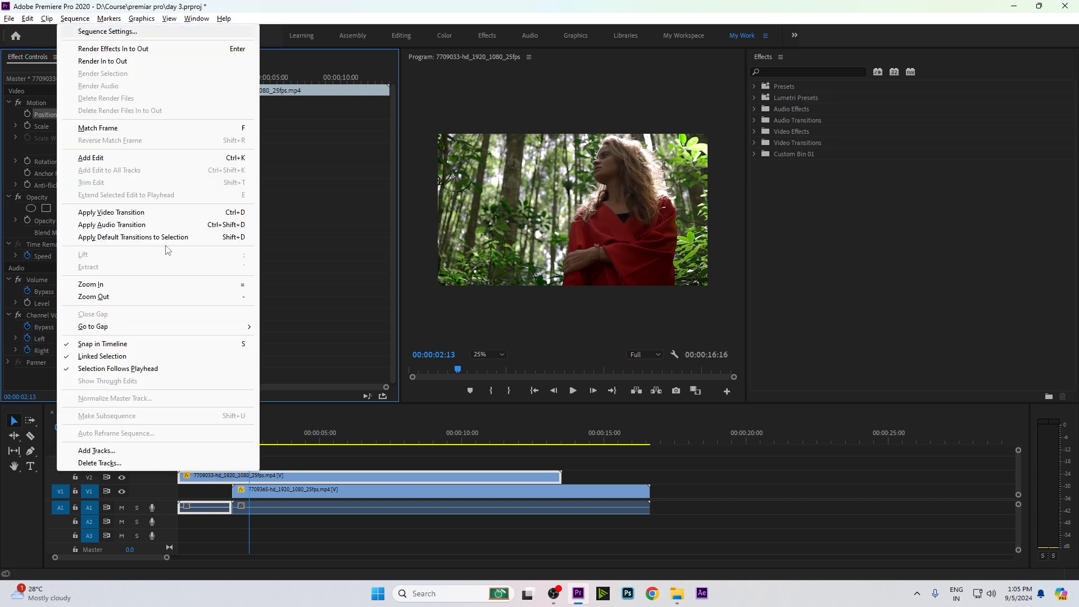